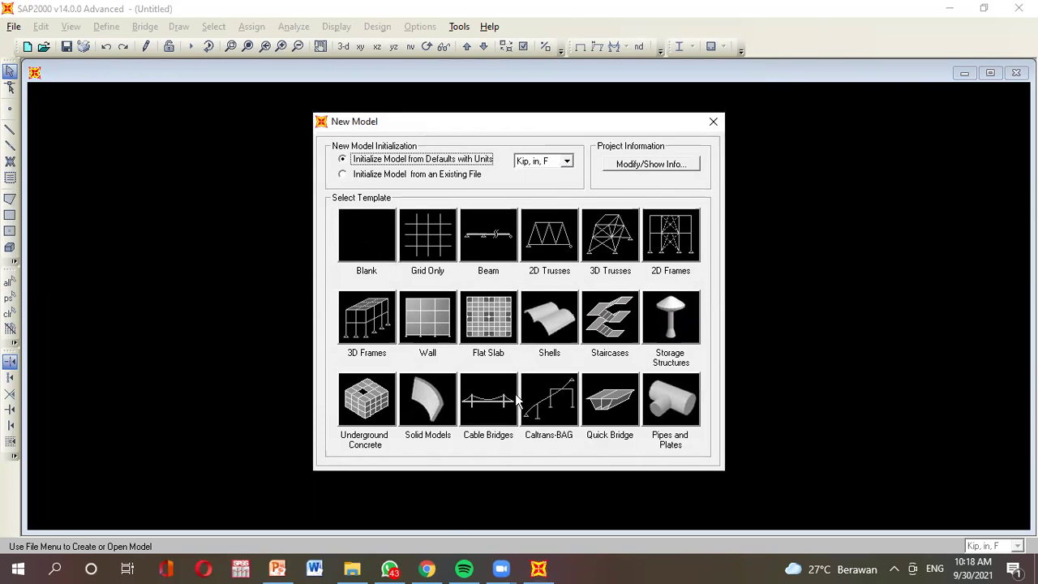
# Start a new model in KN, m, C units from the 2D Frames template
pyautogui.click(278, 569)
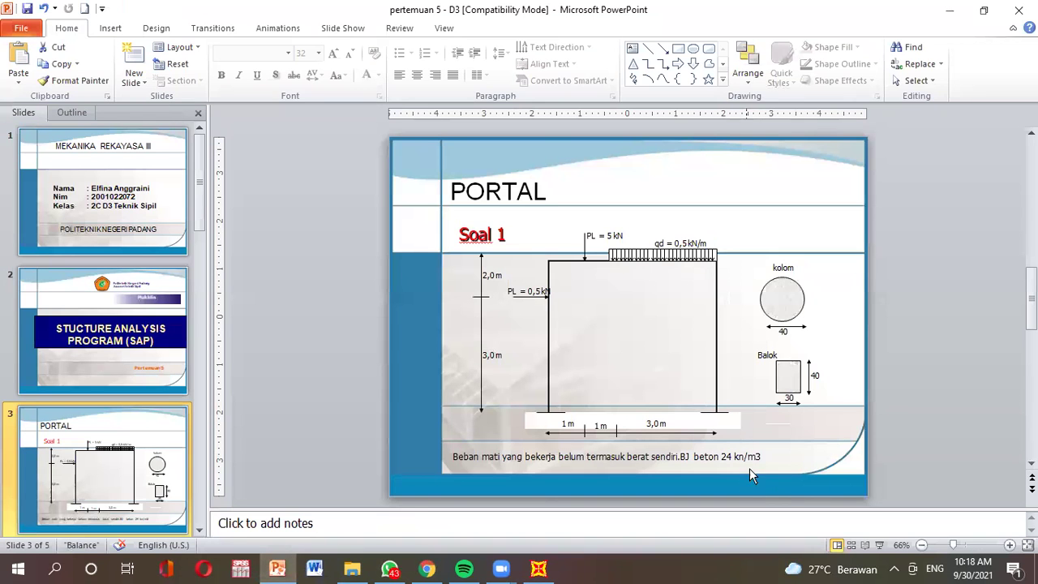
pyautogui.click(543, 569)
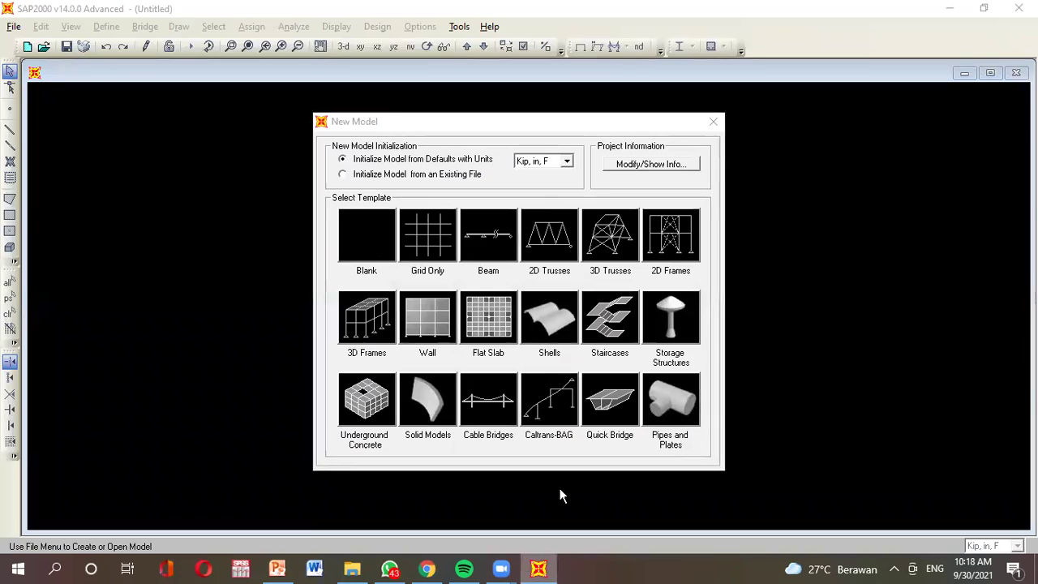
pyautogui.click(566, 162)
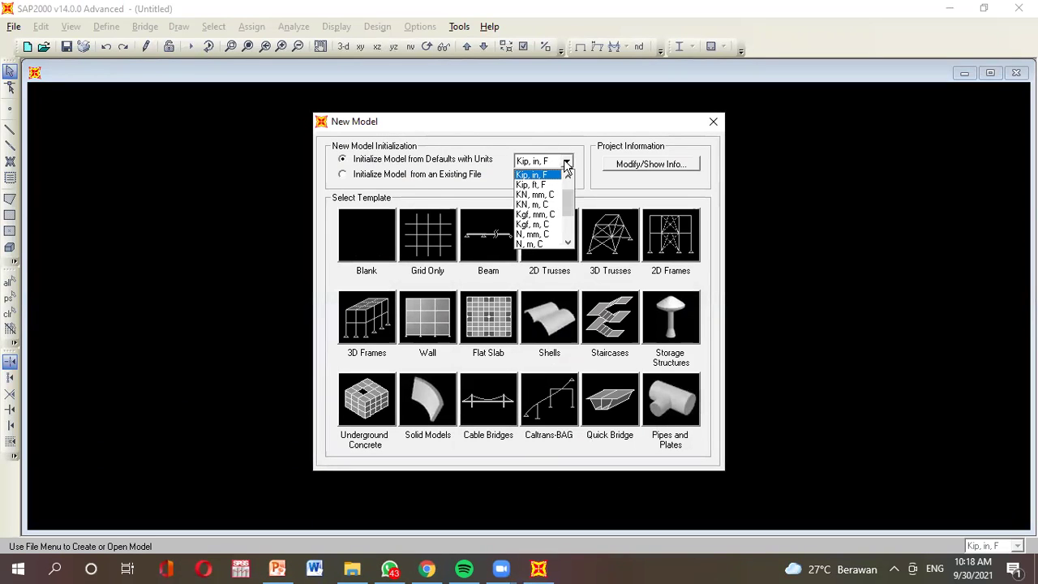
pyautogui.click(553, 205)
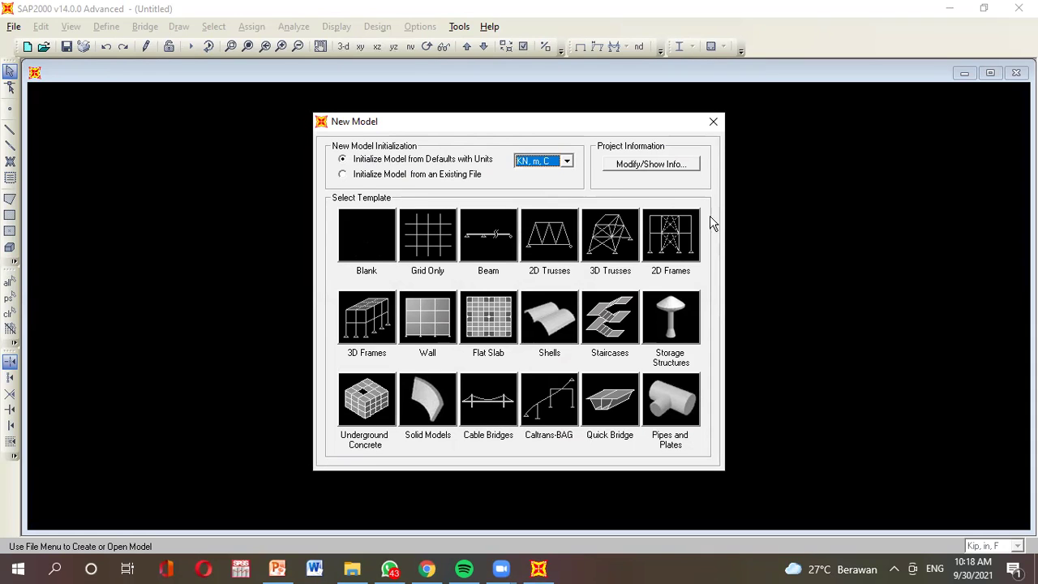
pyautogui.click(673, 243)
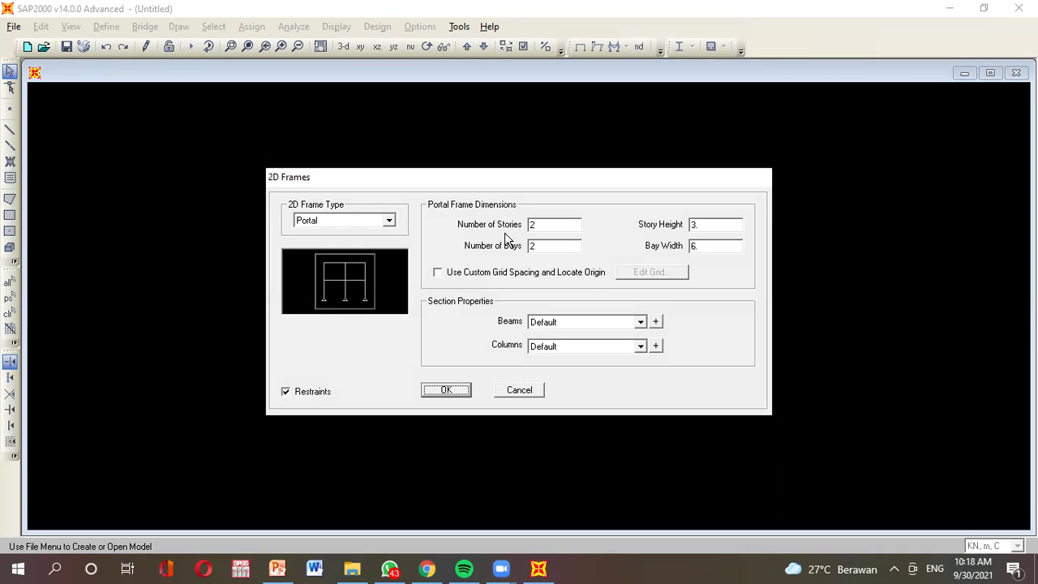
# Set the portal frame to 1 story and 1 bay, consulting the problem sketch in PowerPoint
pyautogui.click(277, 570)
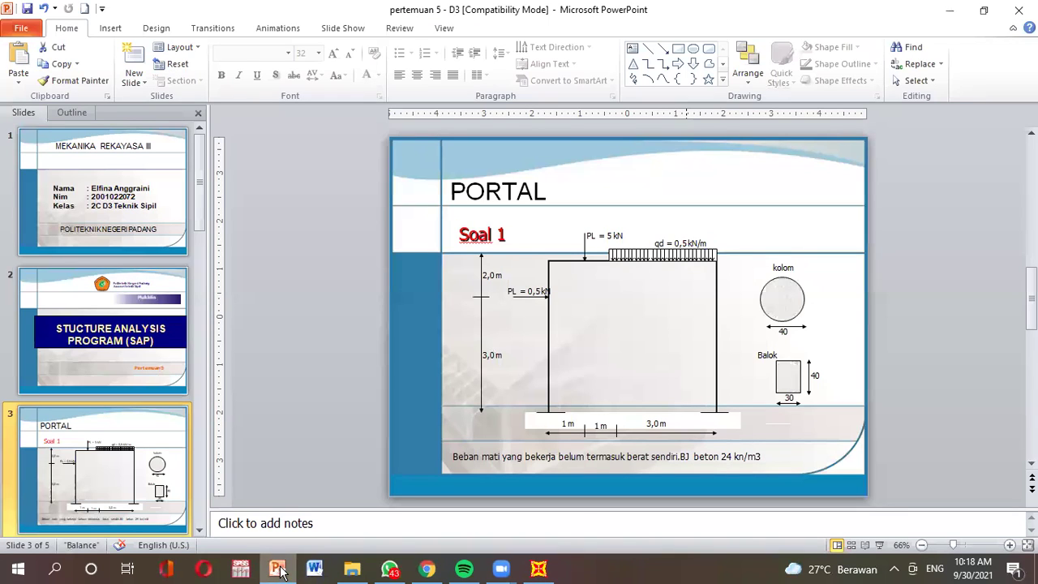
pyautogui.click(539, 570)
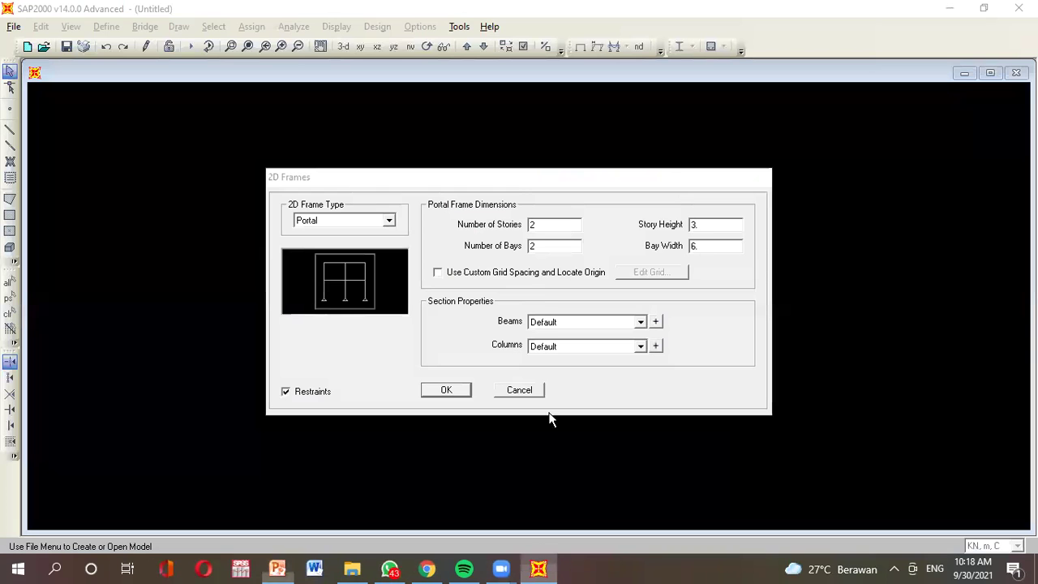
pyautogui.doubleClick(545, 227)
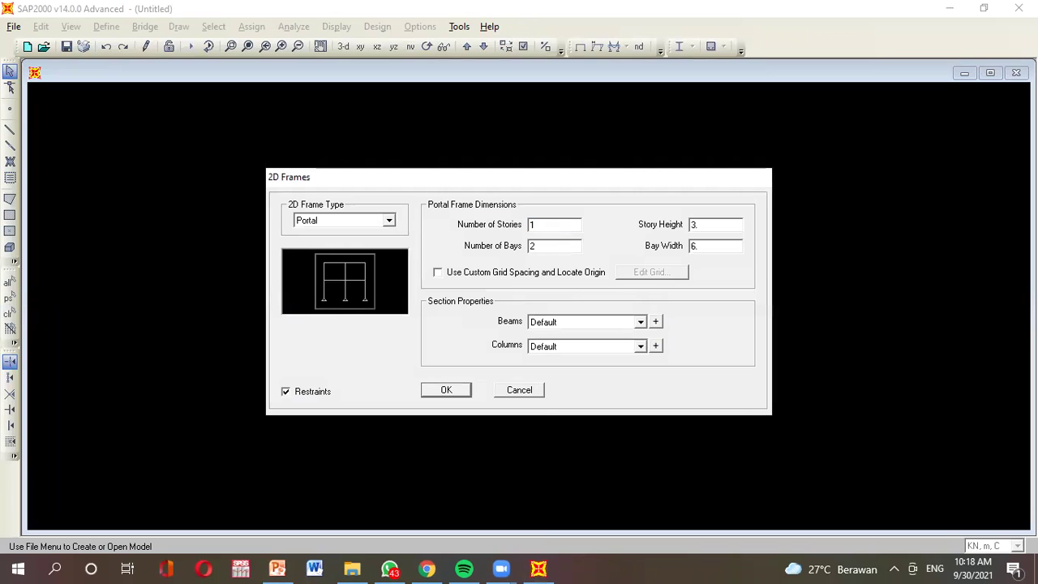
pyautogui.write('1')
pyautogui.click(277, 568)
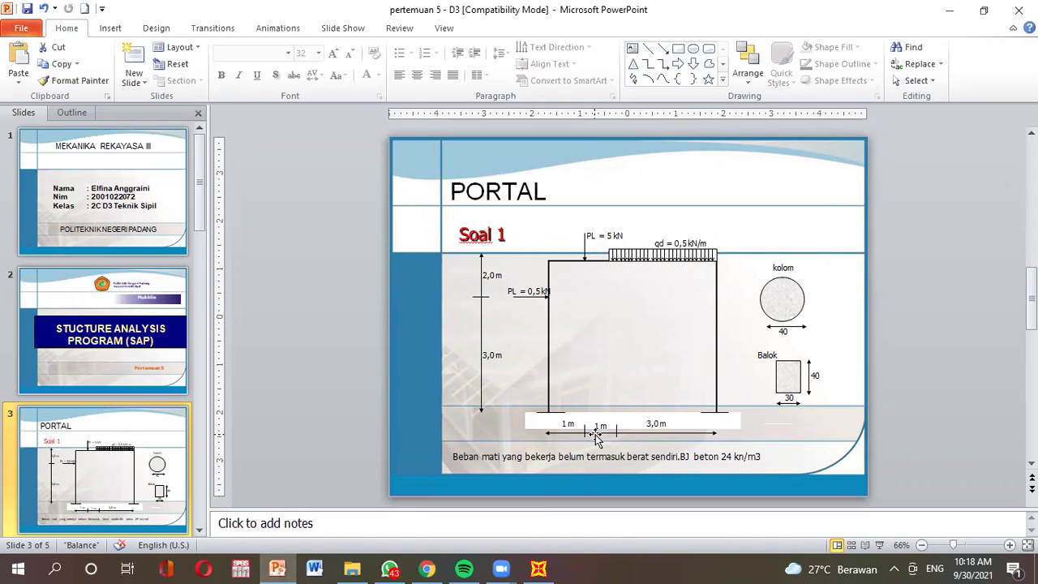
pyautogui.click(538, 569)
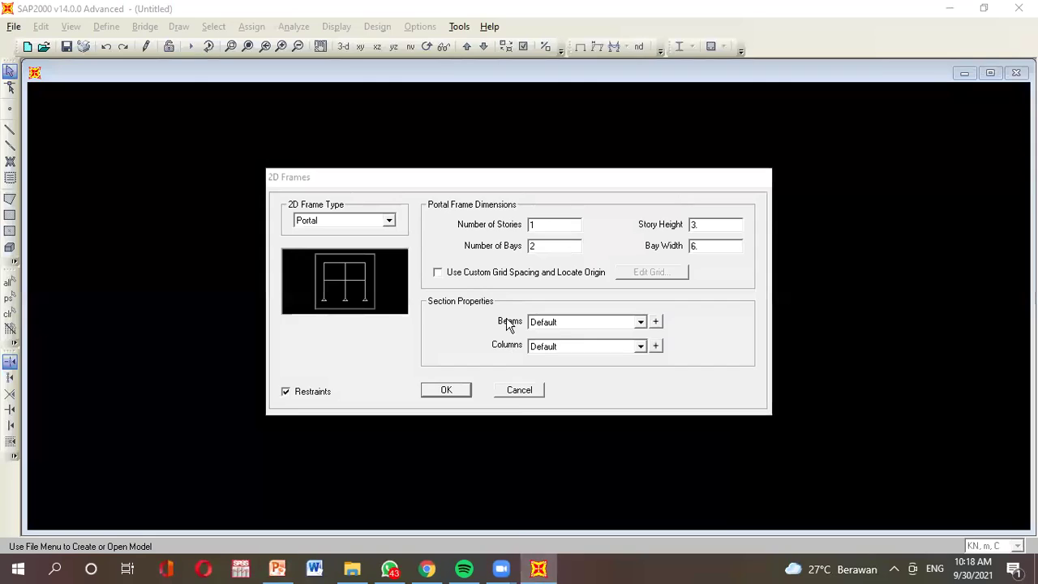
pyautogui.doubleClick(551, 245)
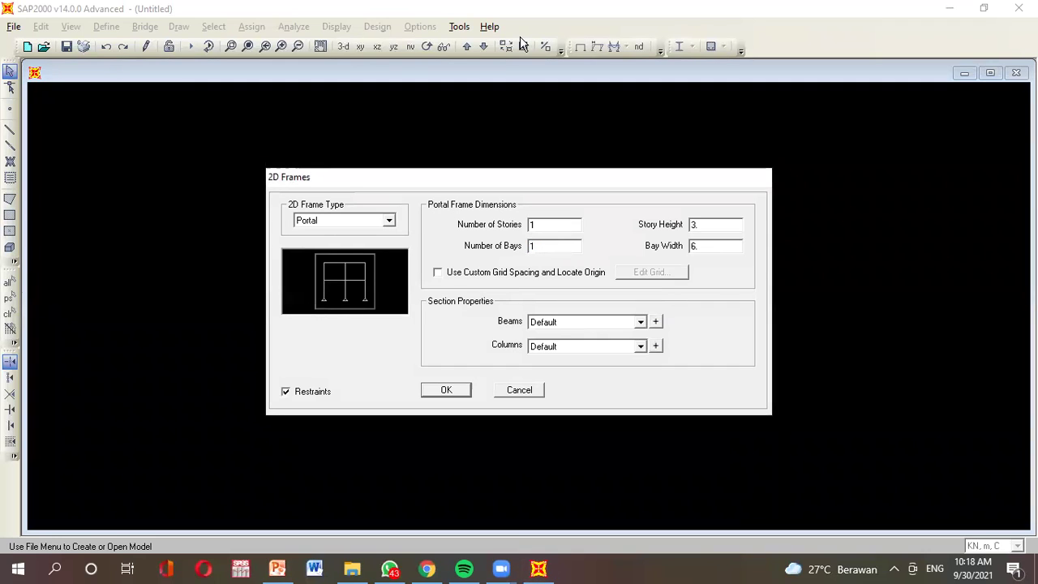
# Set the portal frame's story height to 5 m and bay width to 5 m, following the PowerPoint sketch
pyautogui.doubleClick(725, 228)
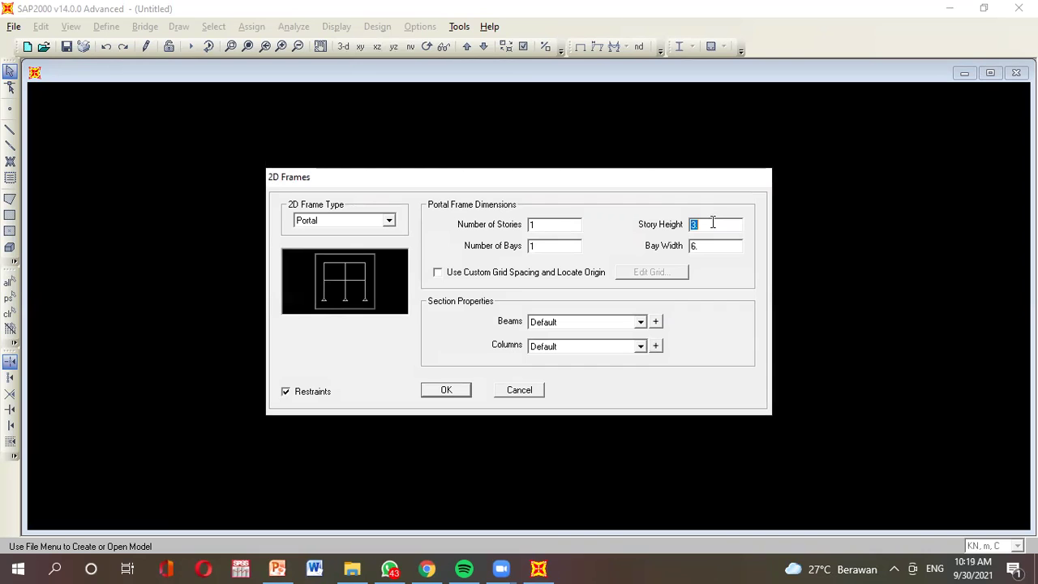
pyautogui.click(277, 569)
pyautogui.click(539, 569)
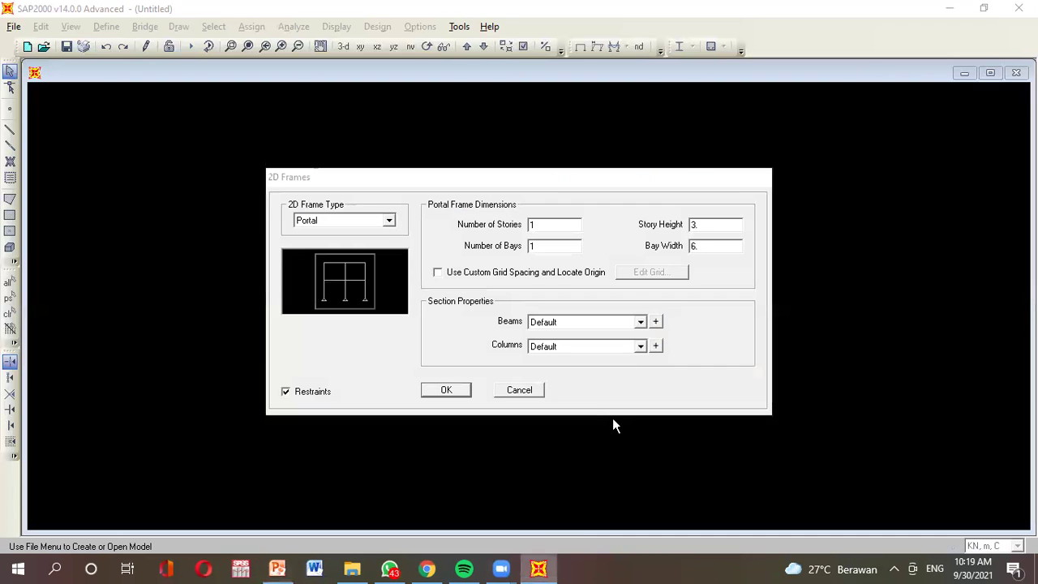
pyautogui.moveTo(710, 226); pyautogui.dragTo(682, 231)
pyautogui.write('5')
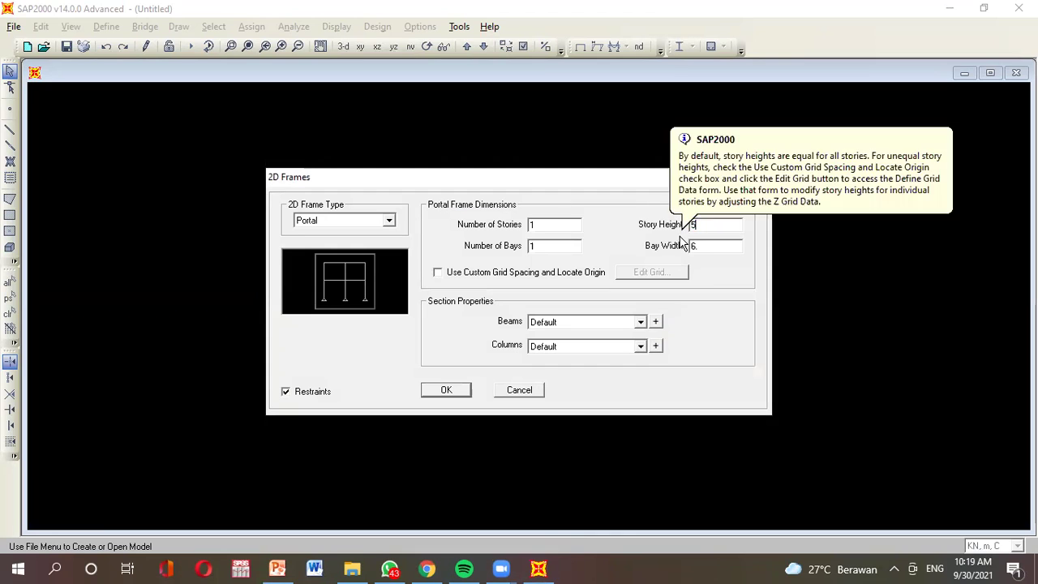
pyautogui.click(276, 570)
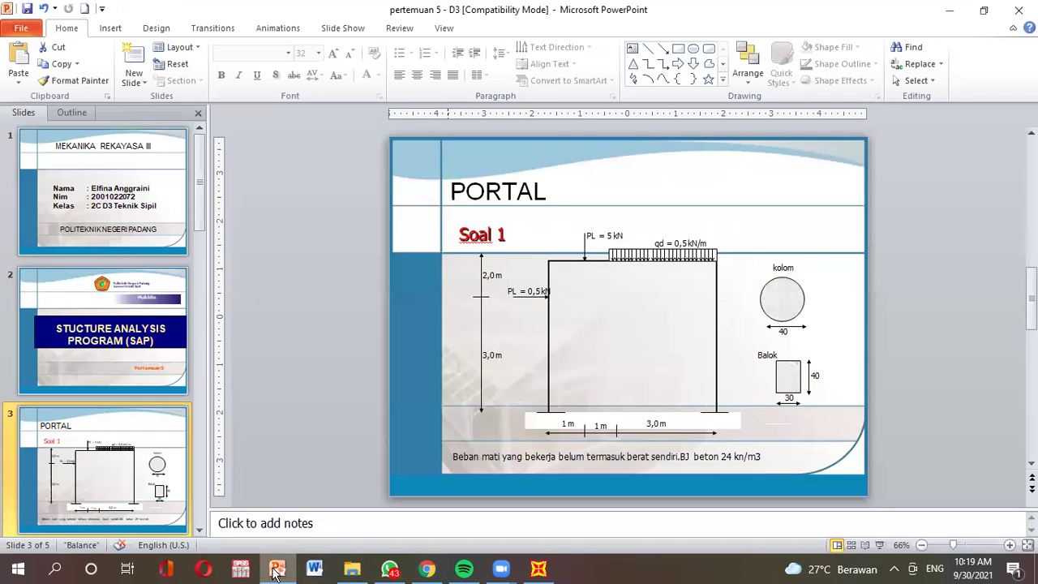
pyautogui.click(539, 570)
pyautogui.moveTo(714, 245); pyautogui.dragTo(692, 249)
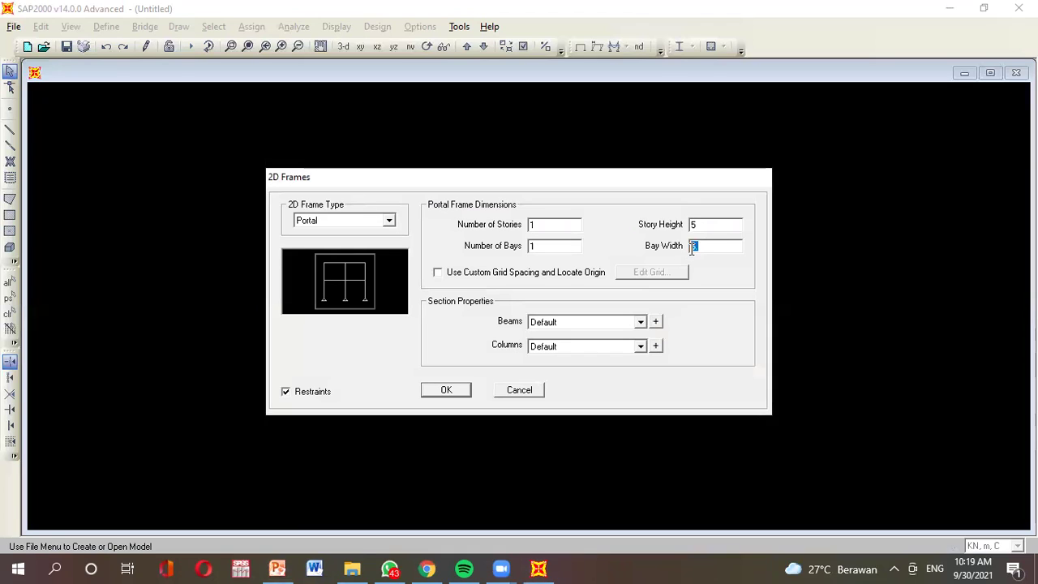
pyautogui.write('5')
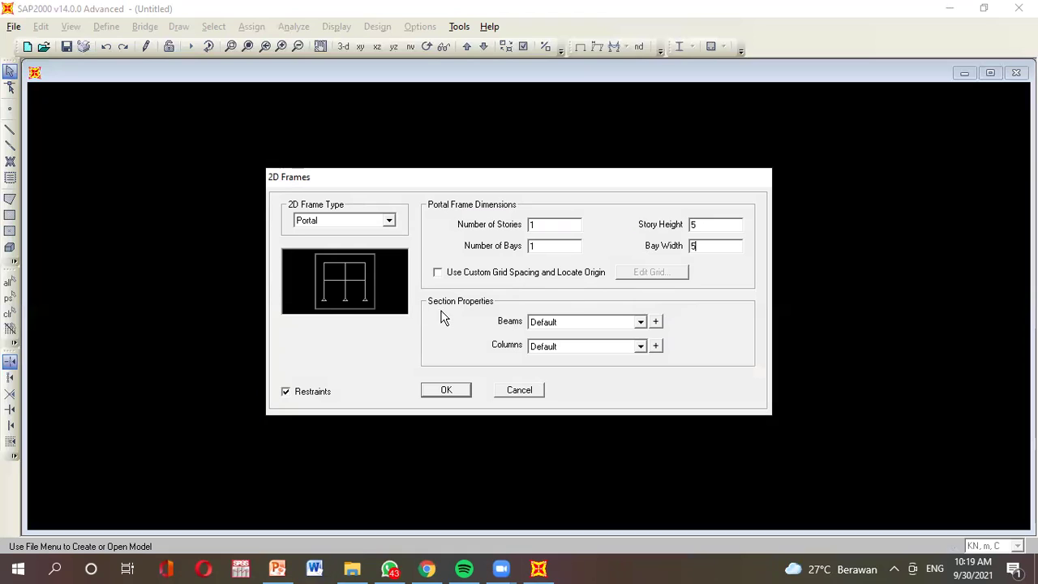
# Add a new rectangular concrete frame section for the beams and name it balok
pyautogui.moveTo(503, 333)
pyautogui.click(656, 323)
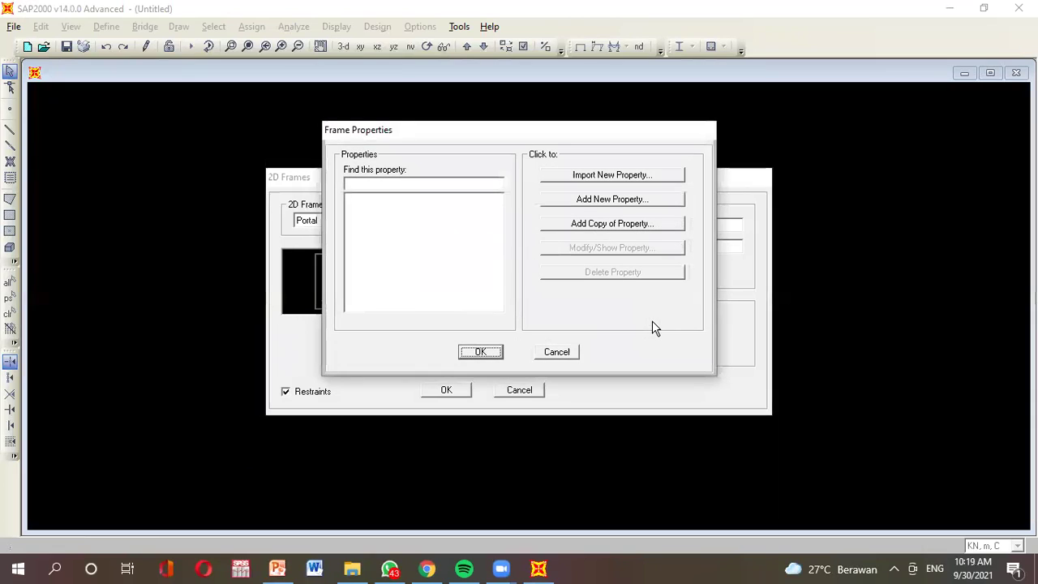
pyautogui.click(558, 202)
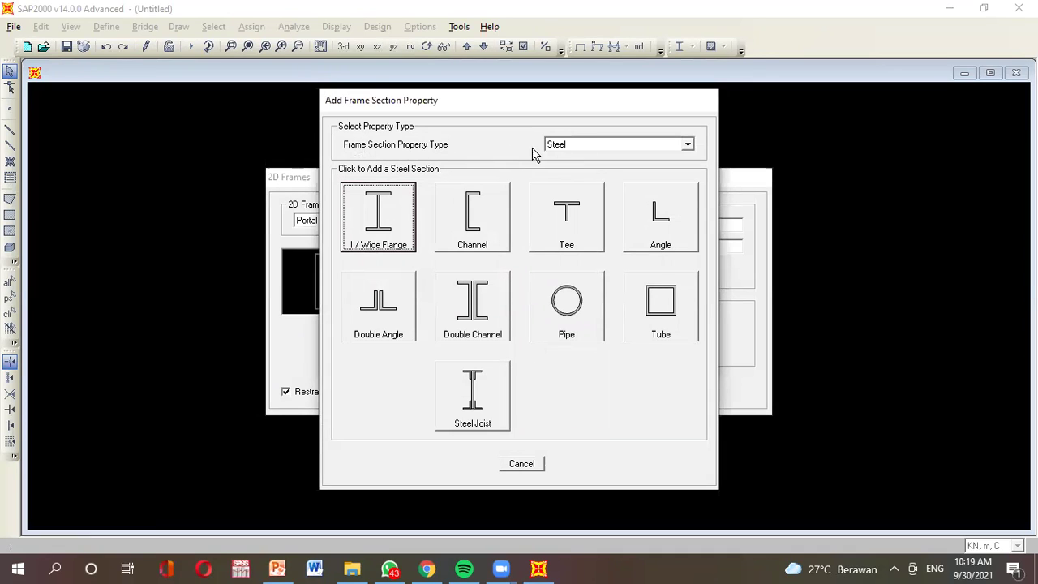
pyautogui.click(556, 153)
pyautogui.click(591, 167)
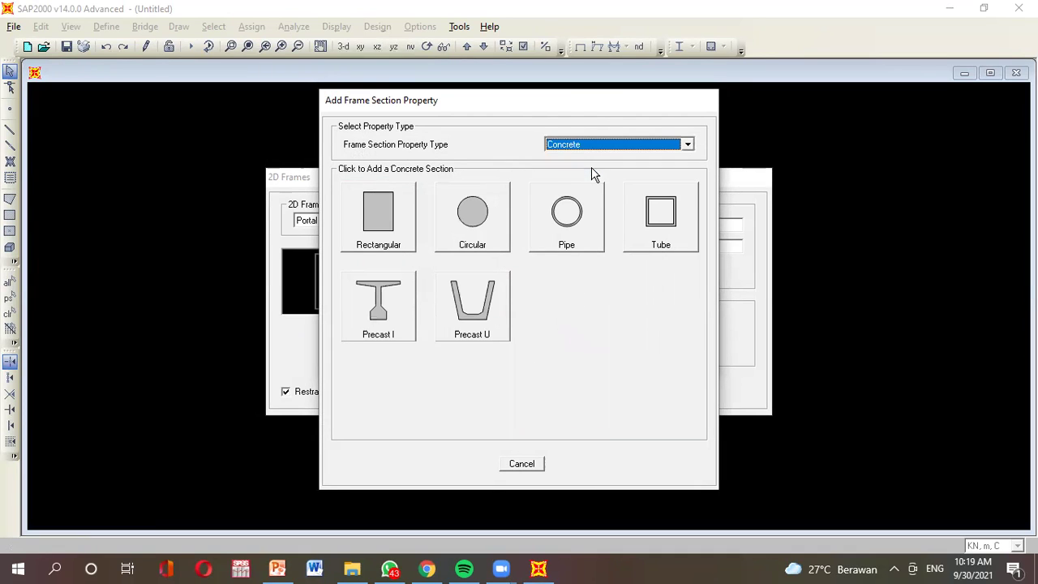
pyautogui.click(278, 569)
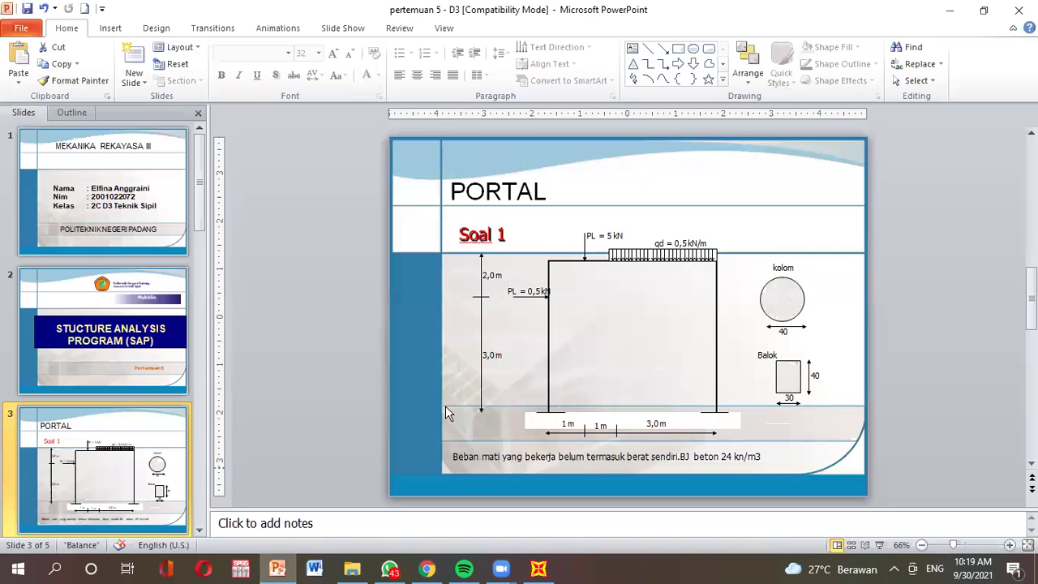
pyautogui.click(538, 568)
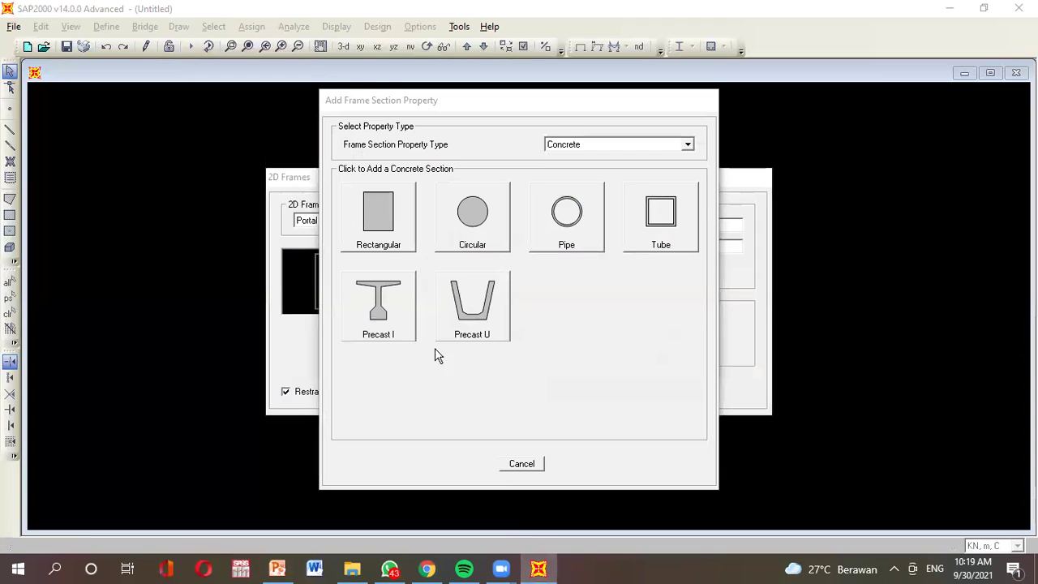
pyautogui.click(389, 241)
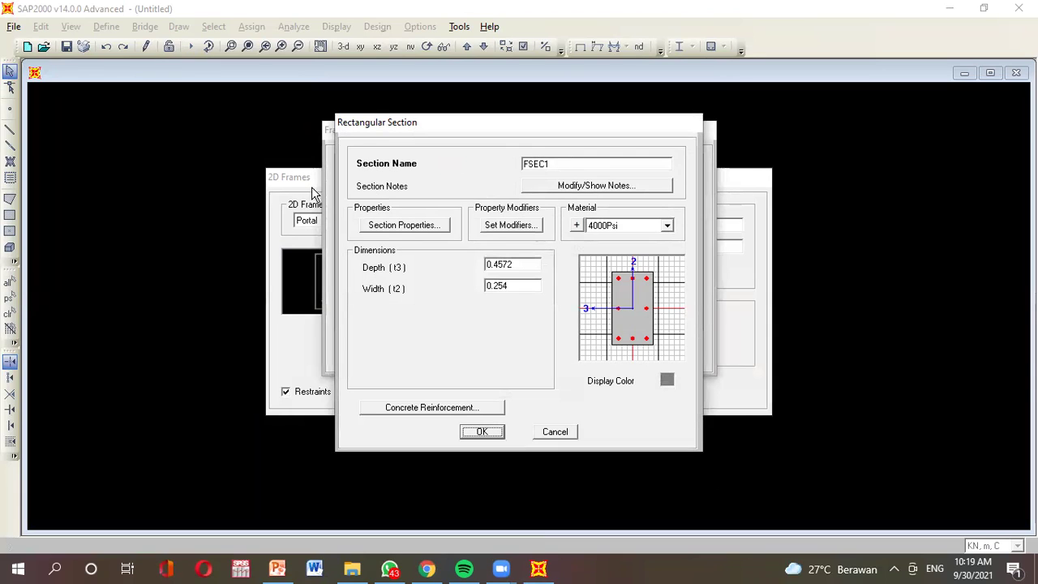
pyautogui.doubleClick(576, 162)
pyautogui.write('balok')
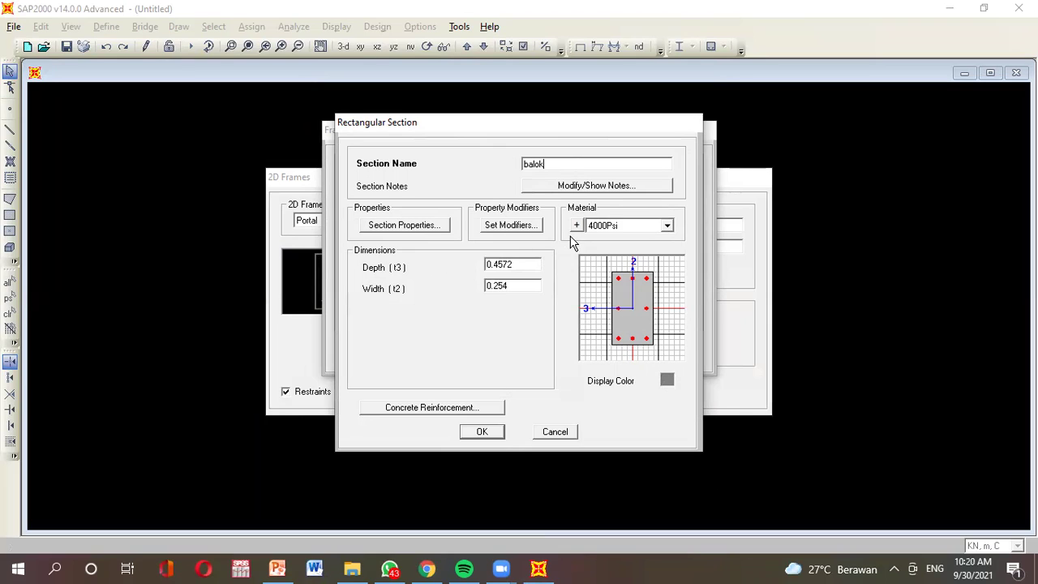
# Add a new material for the balok section, named beton, with a light pink display color and Concrete as its type
pyautogui.click(626, 225)
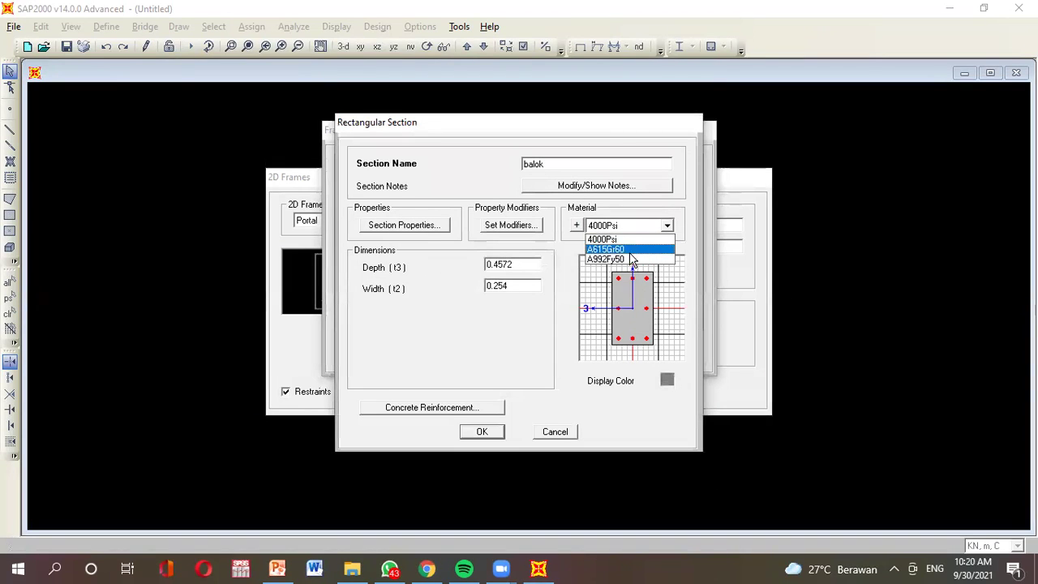
pyautogui.click(577, 226)
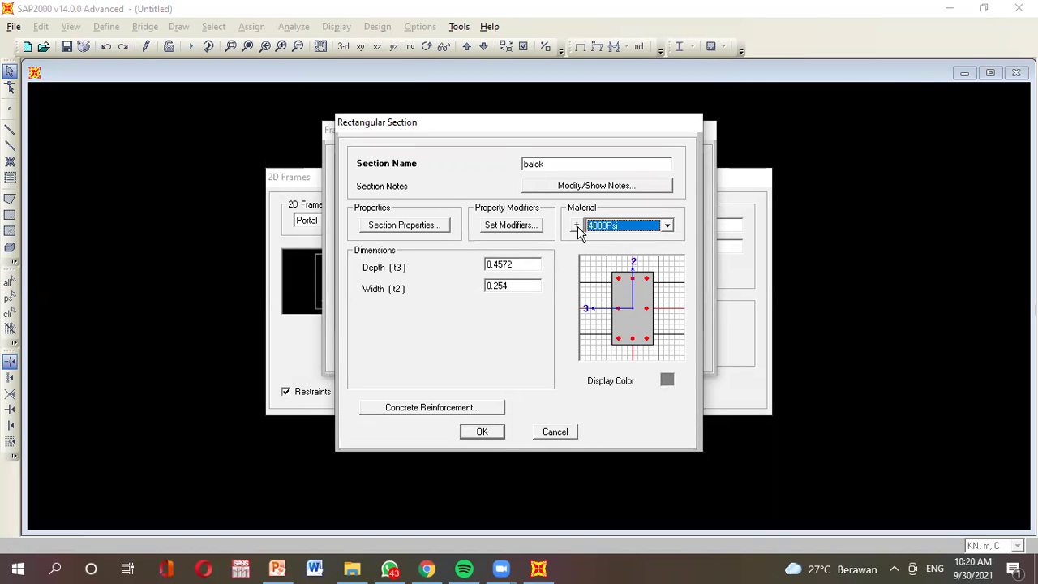
pyautogui.click(578, 226)
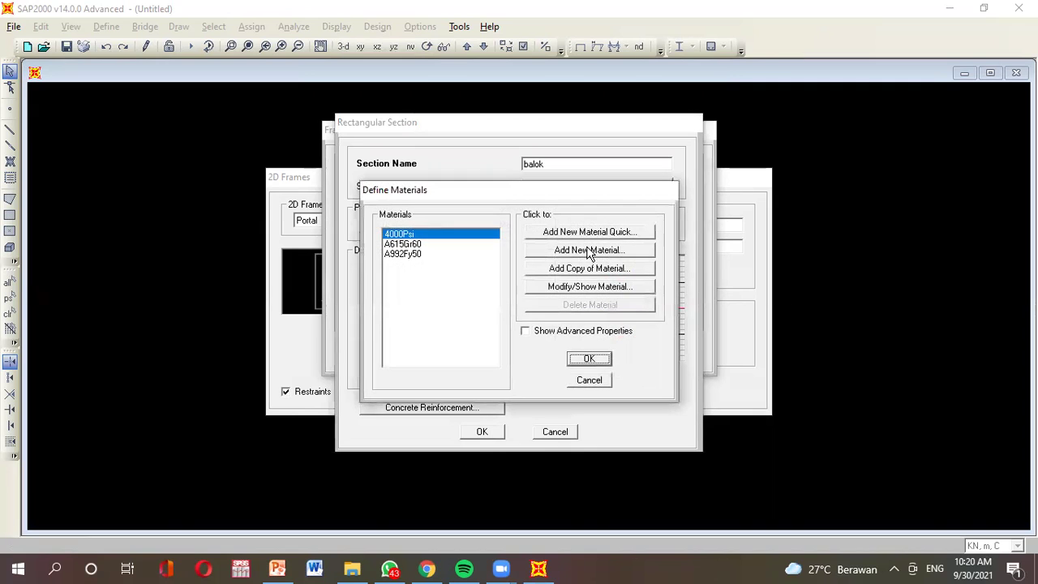
pyautogui.click(592, 252)
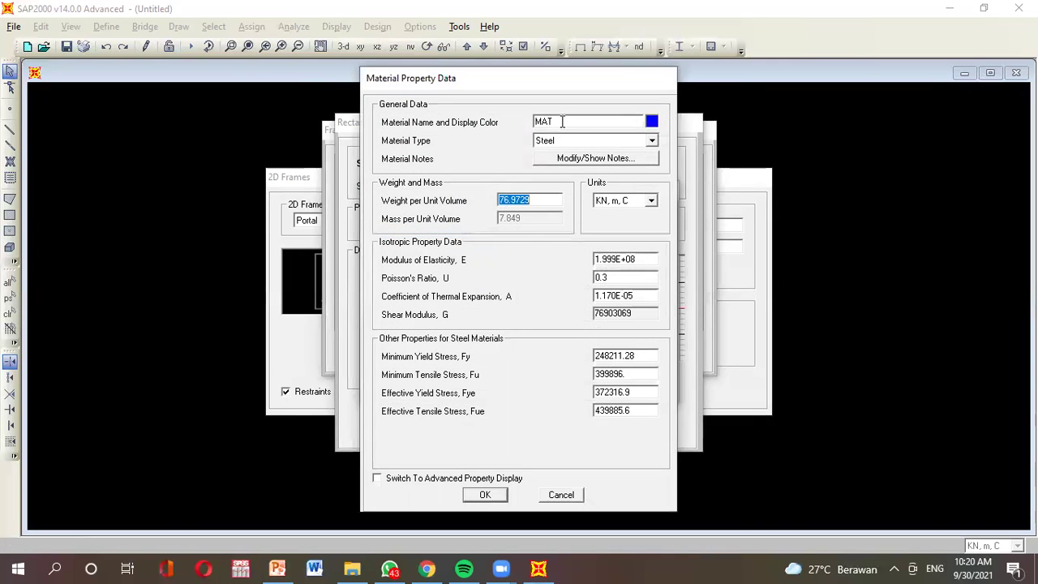
pyautogui.moveTo(564, 125); pyautogui.dragTo(503, 127)
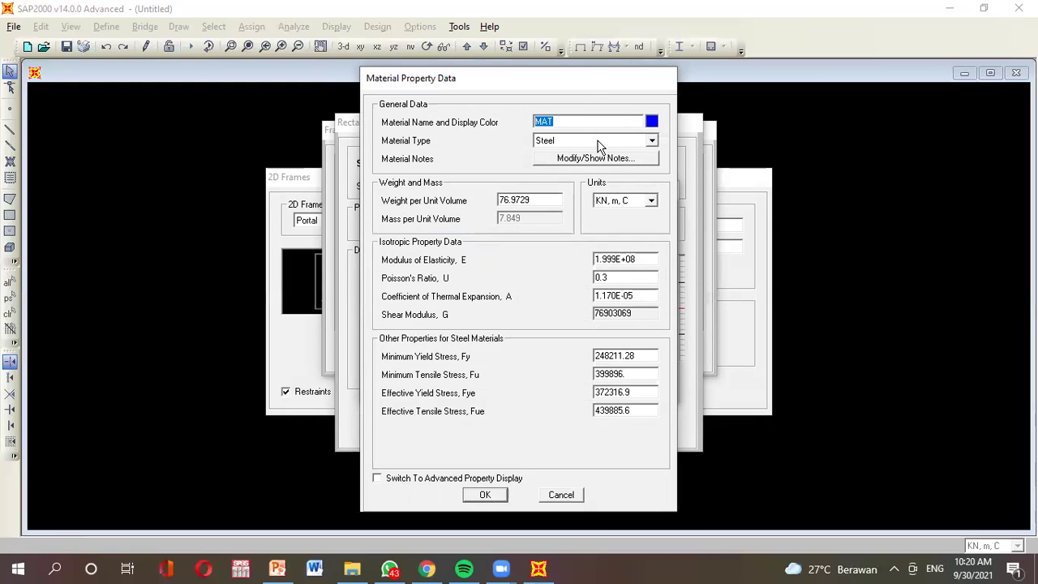
pyautogui.write('beto')
pyautogui.click(651, 121)
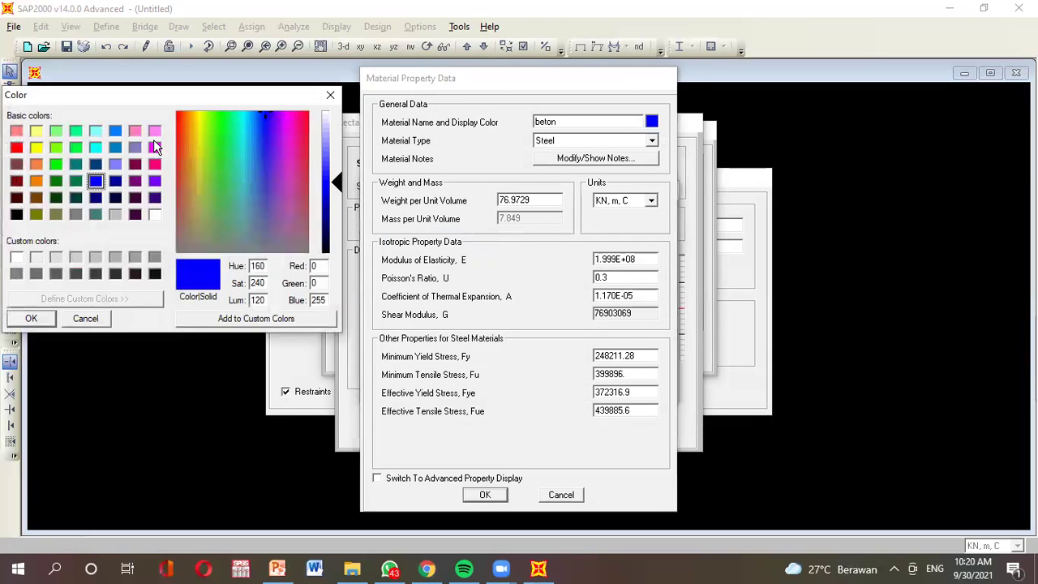
pyautogui.click(154, 131)
pyautogui.click(31, 318)
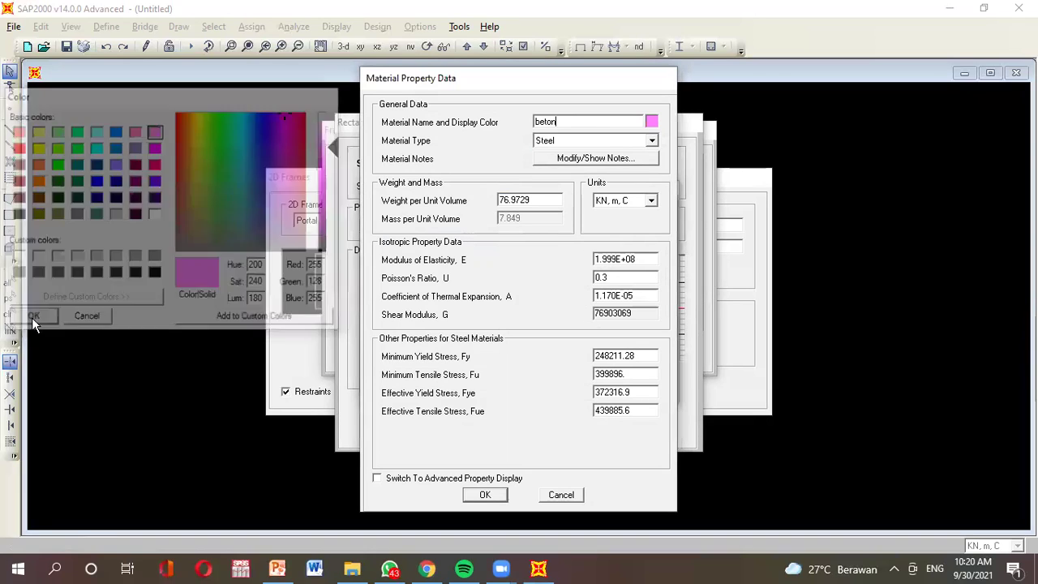
pyautogui.click(575, 143)
pyautogui.click(579, 161)
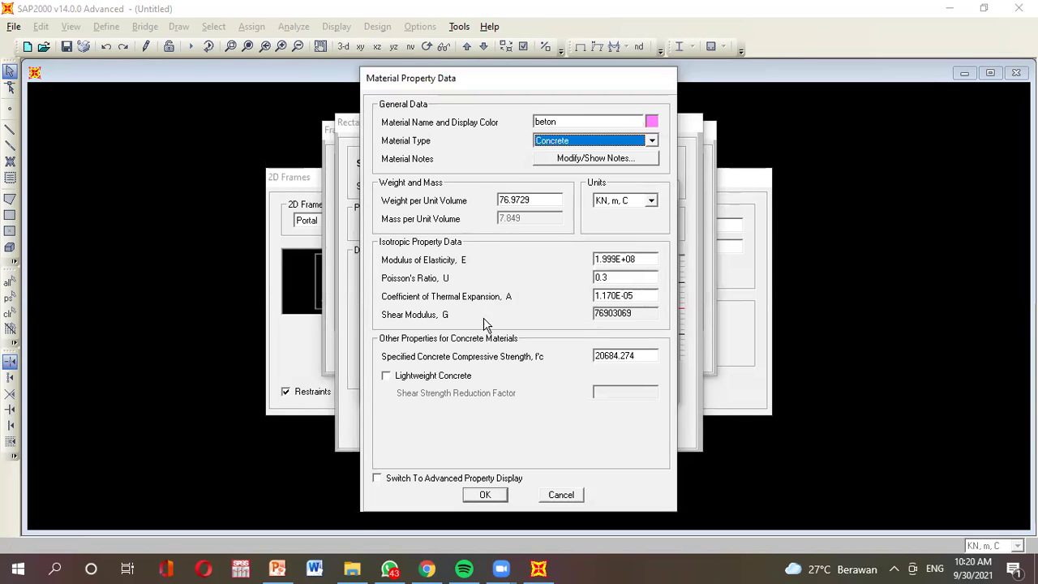
# Set the beton material's weight per unit volume to 24 as given in the PowerPoint problem, and accept the material definitions
pyautogui.click(277, 567)
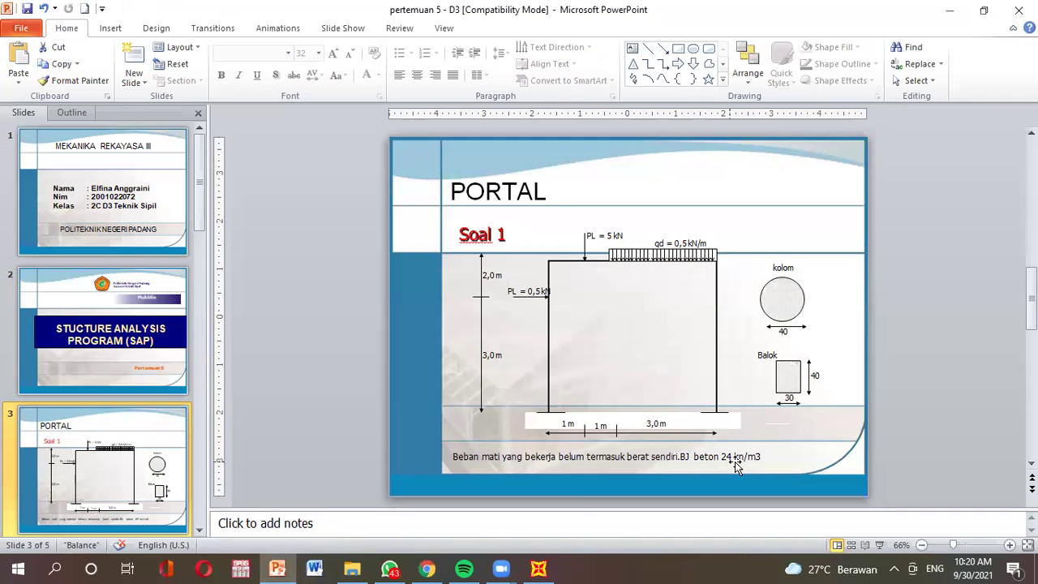
pyautogui.click(538, 568)
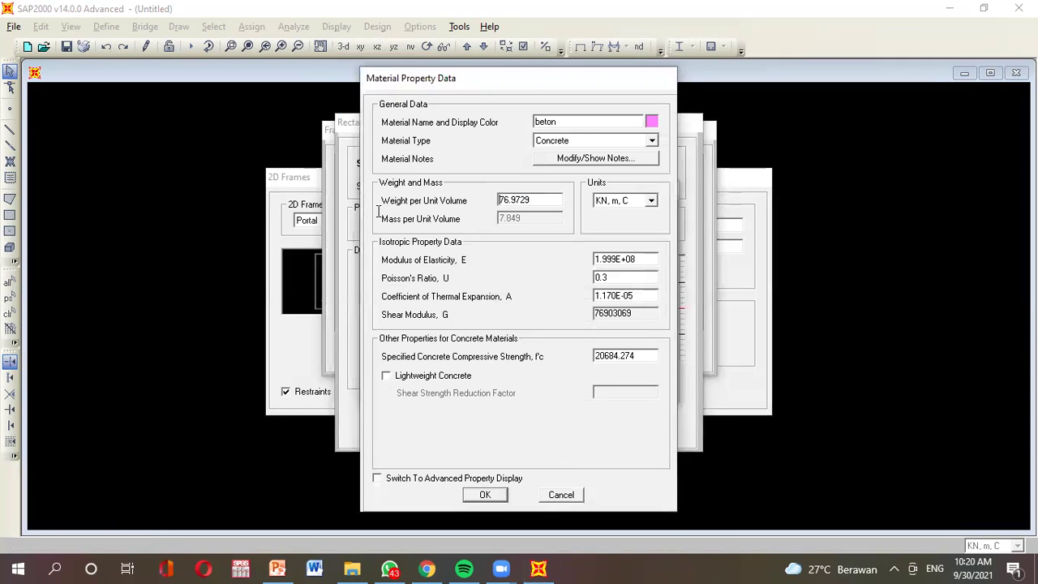
pyautogui.moveTo(549, 195); pyautogui.dragTo(435, 220)
pyautogui.write('24')
pyautogui.click(494, 494)
pyautogui.click(589, 355)
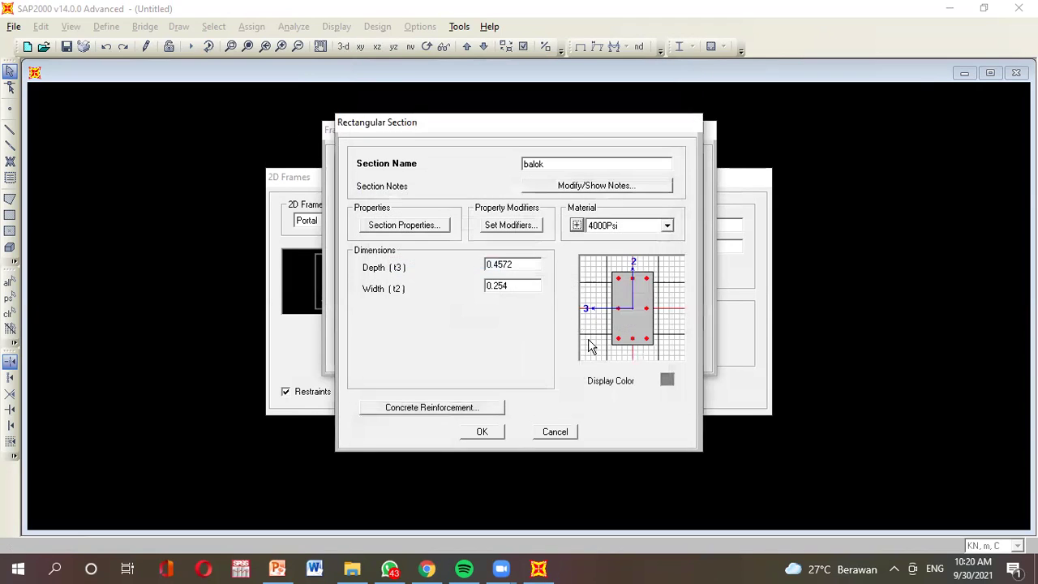
# Assign the beton material to the balok section and set its depth to 0.4 m and width to 0.3 m, following the PowerPoint sketch
pyautogui.click(625, 231)
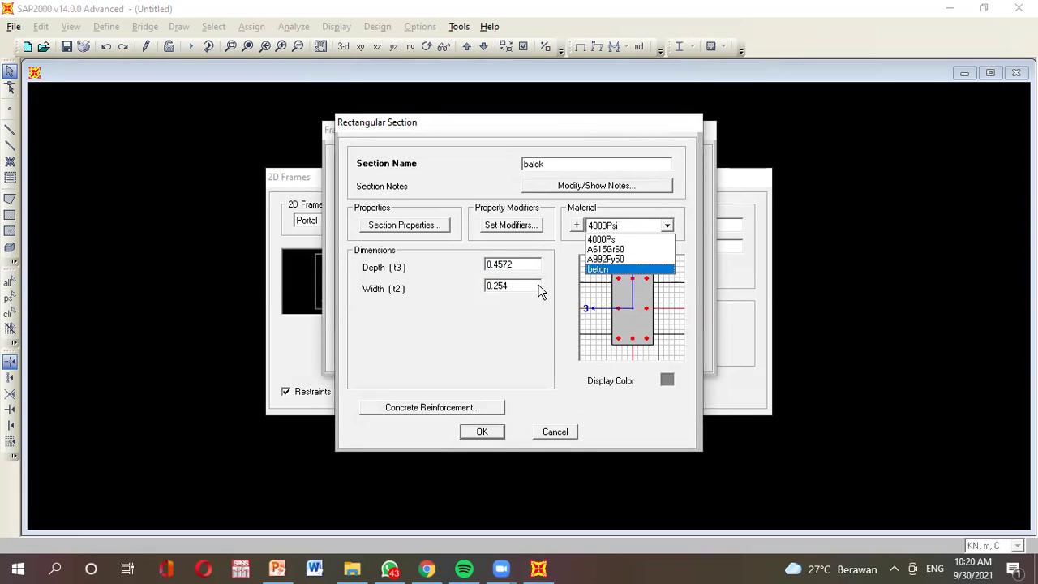
pyautogui.click(628, 270)
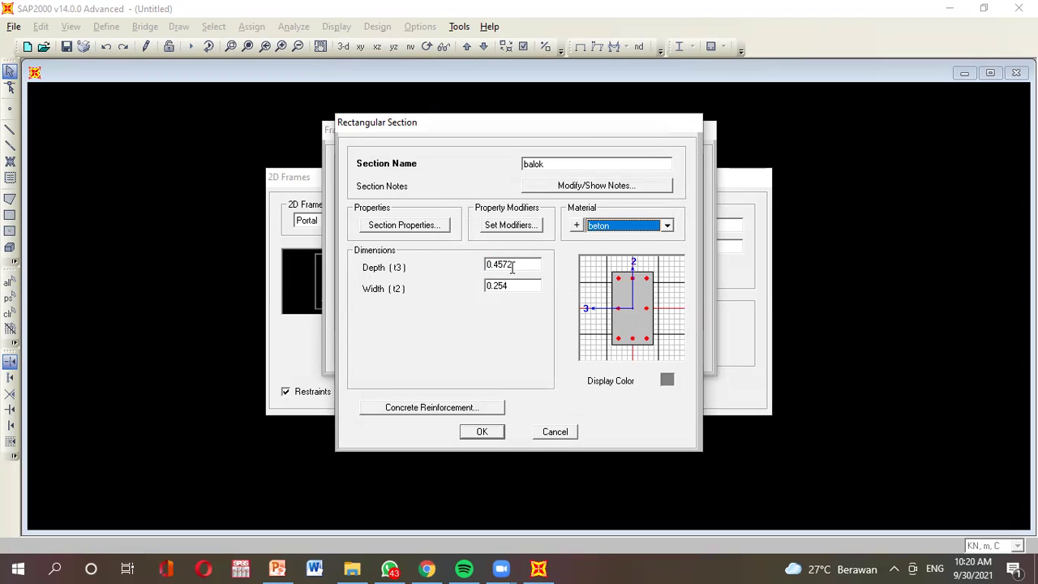
pyautogui.click(280, 569)
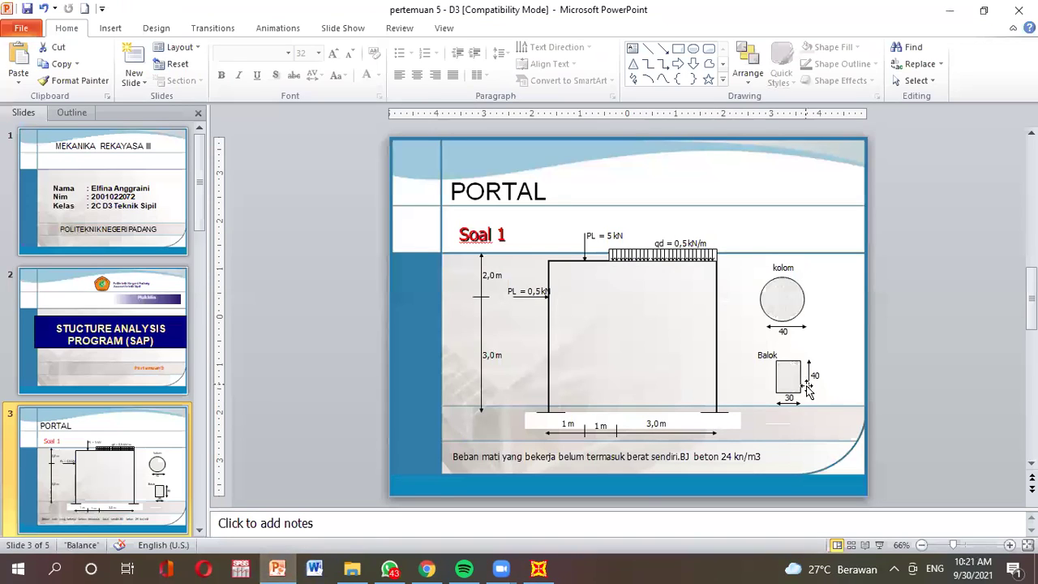
pyautogui.click(538, 569)
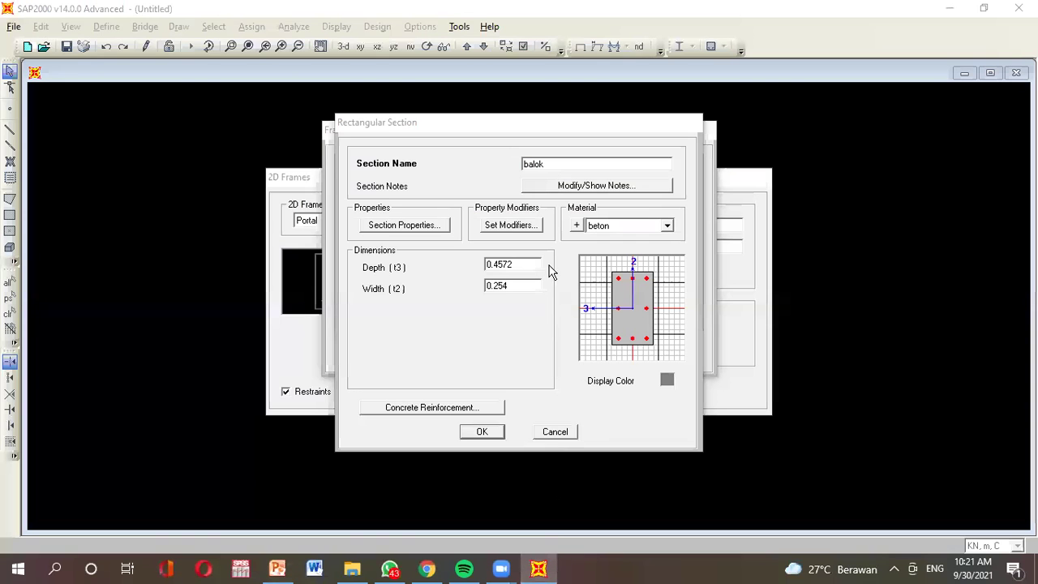
pyautogui.write('0.')
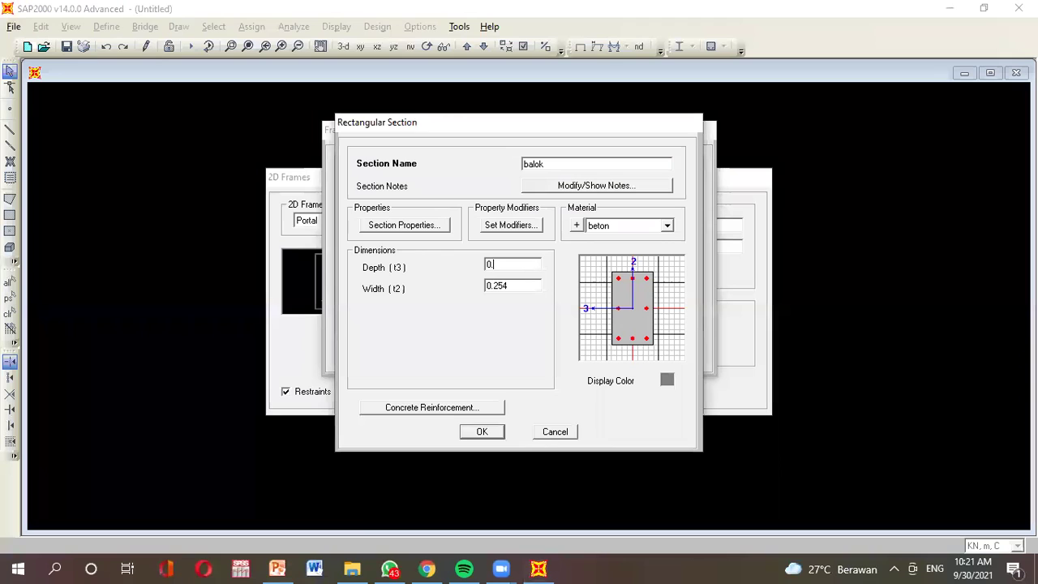
pyautogui.click(514, 287)
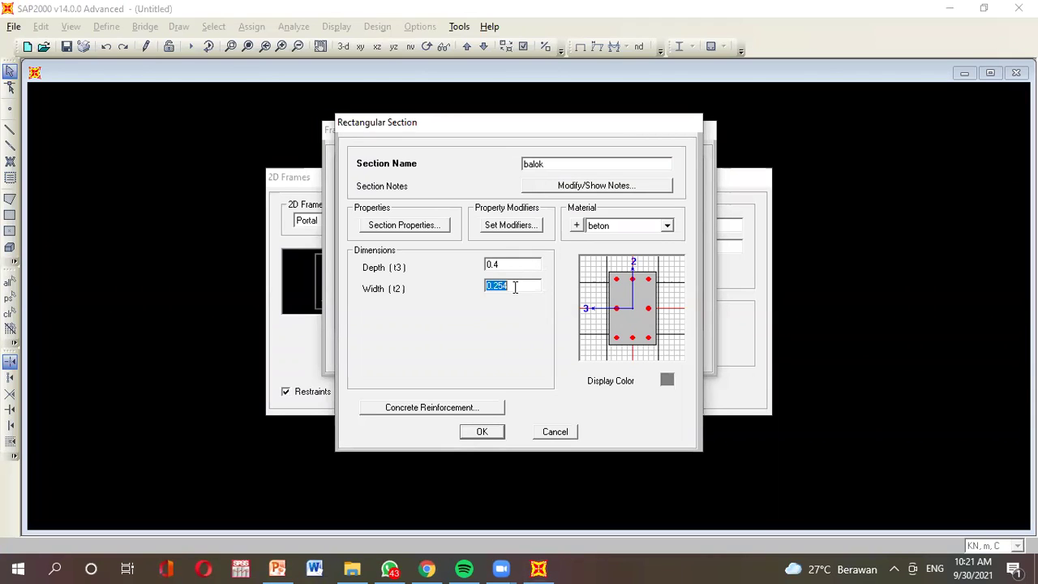
pyautogui.write('0.')
# Give the balok section a yellow display color
pyautogui.click(666, 380)
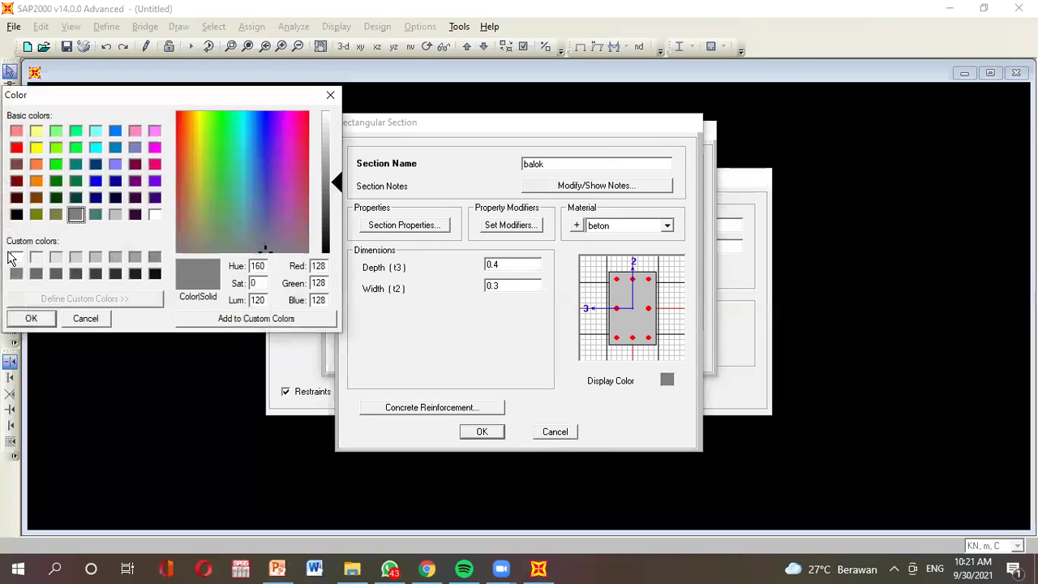
pyautogui.click(37, 147)
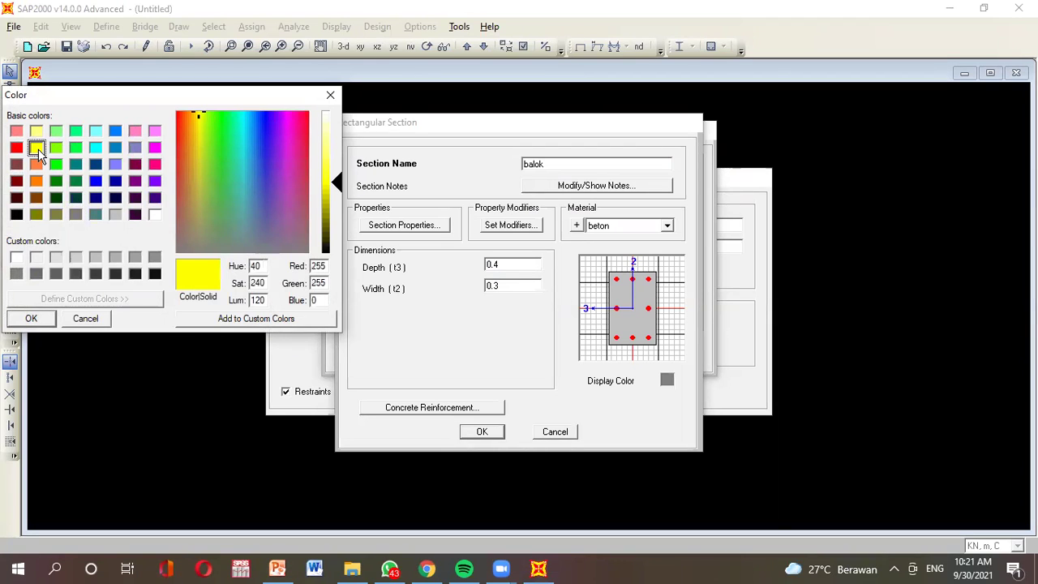
pyautogui.click(35, 318)
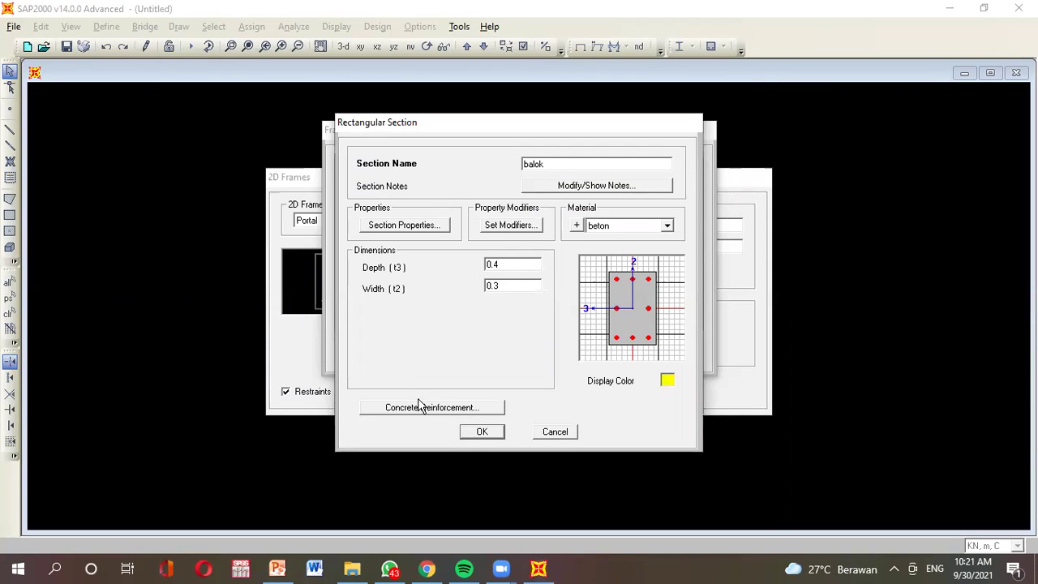
# Set the balok section's concrete reinforcement design type to Beam (M3 Design Only) and accept the section definitions
pyautogui.click(483, 433)
pyautogui.click(474, 407)
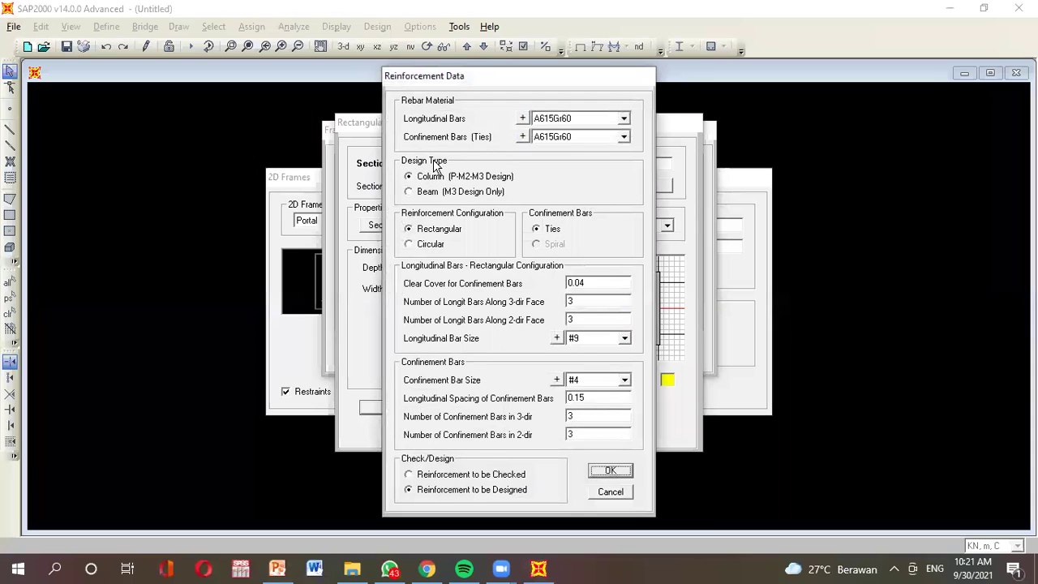
pyautogui.click(430, 197)
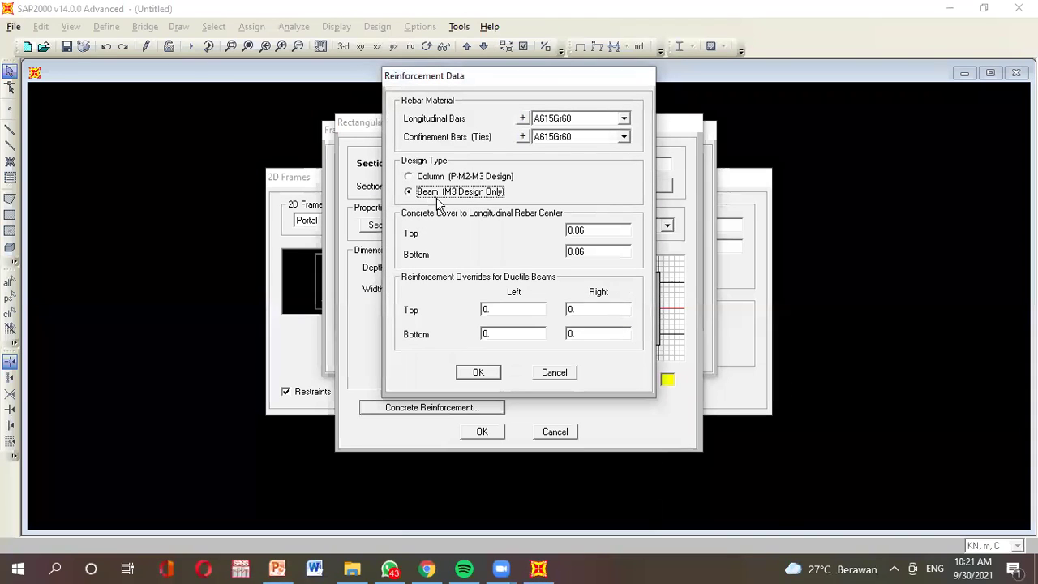
pyautogui.click(474, 375)
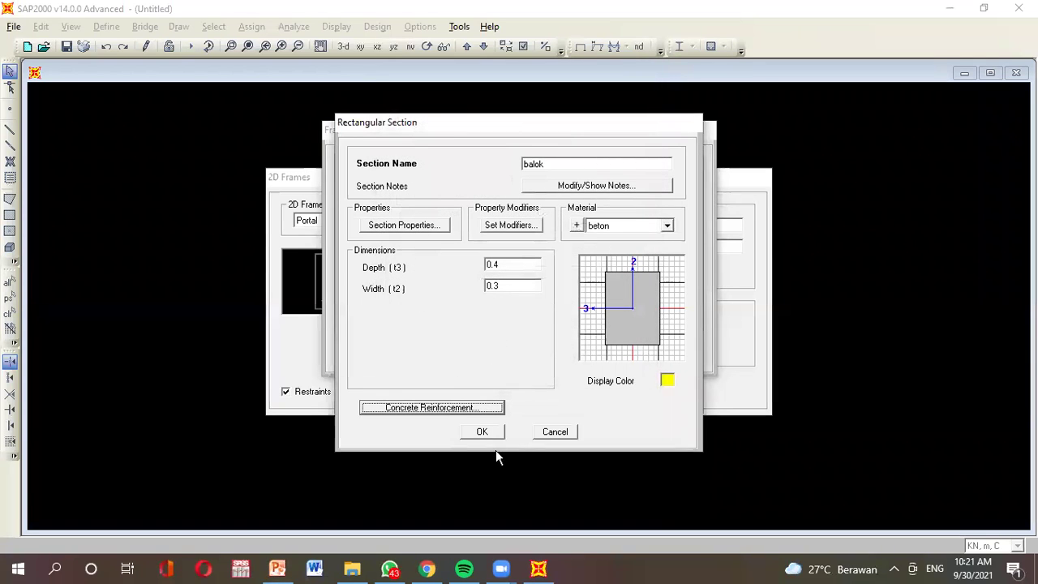
pyautogui.click(489, 431)
pyautogui.click(496, 354)
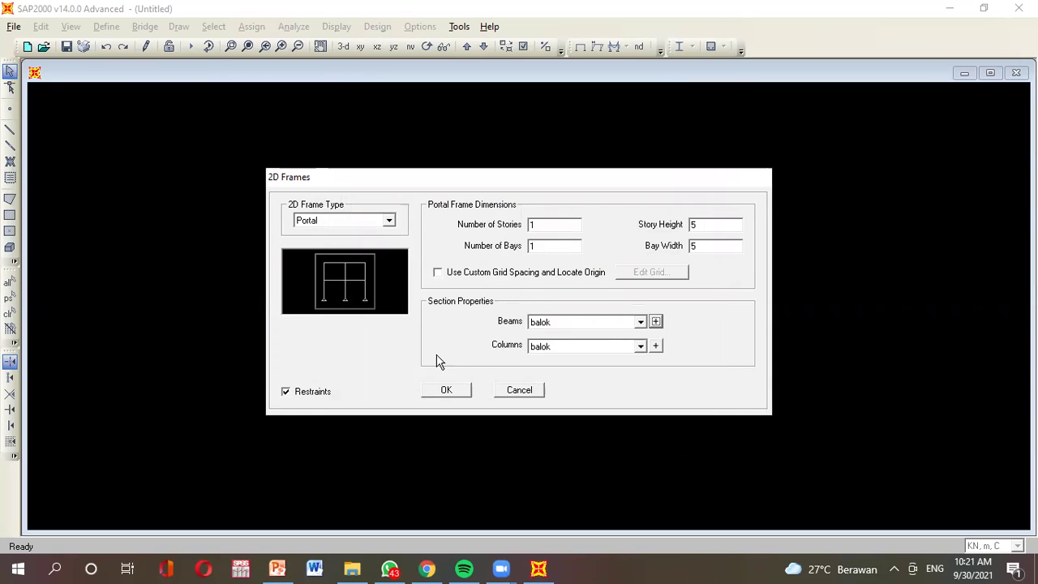
# Add a new circular concrete frame section for the columns, following the PowerPoint sketch, and name it kolom
pyautogui.click(656, 347)
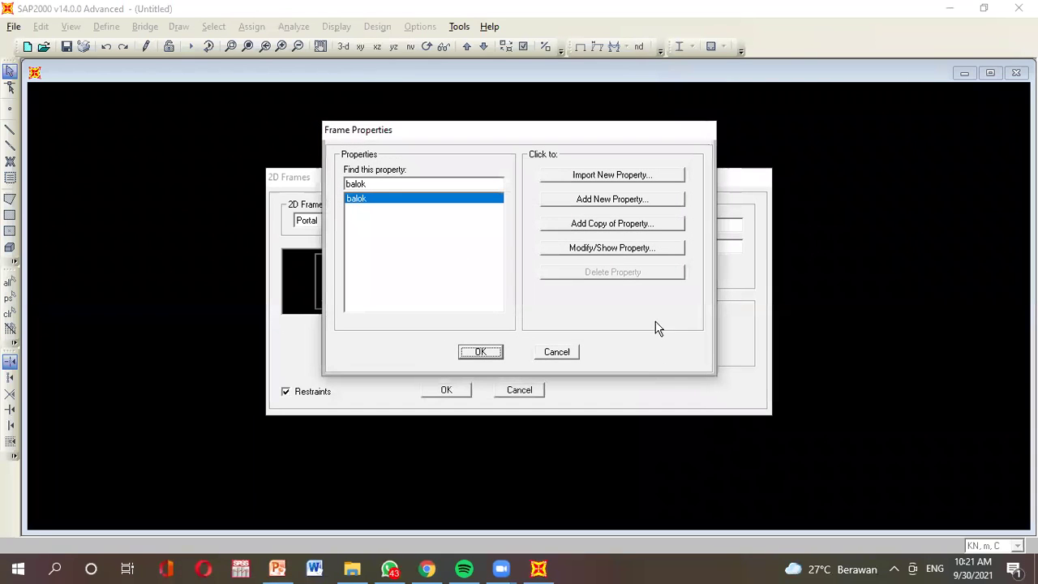
pyautogui.click(632, 203)
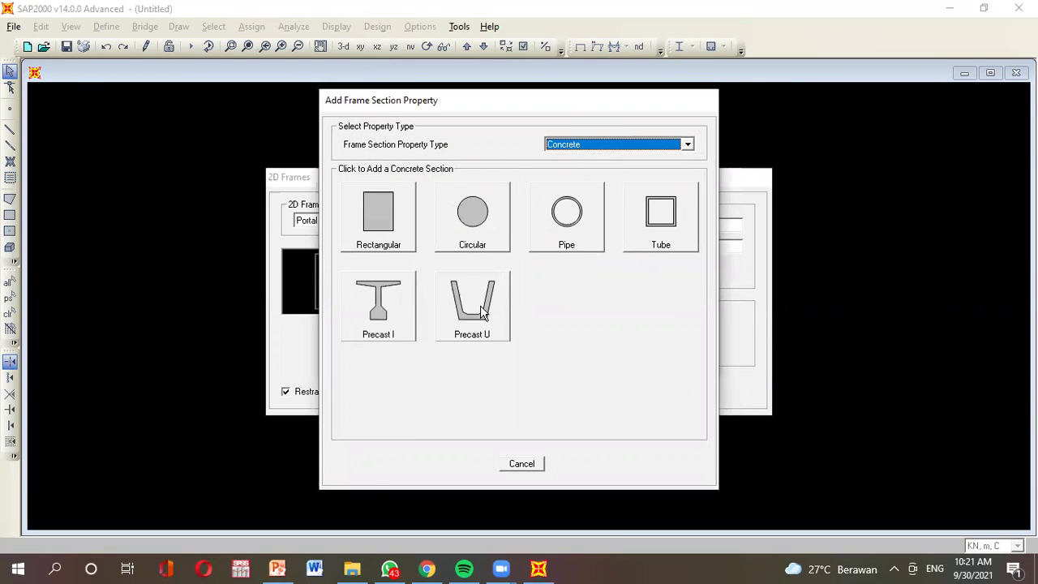
pyautogui.click(277, 569)
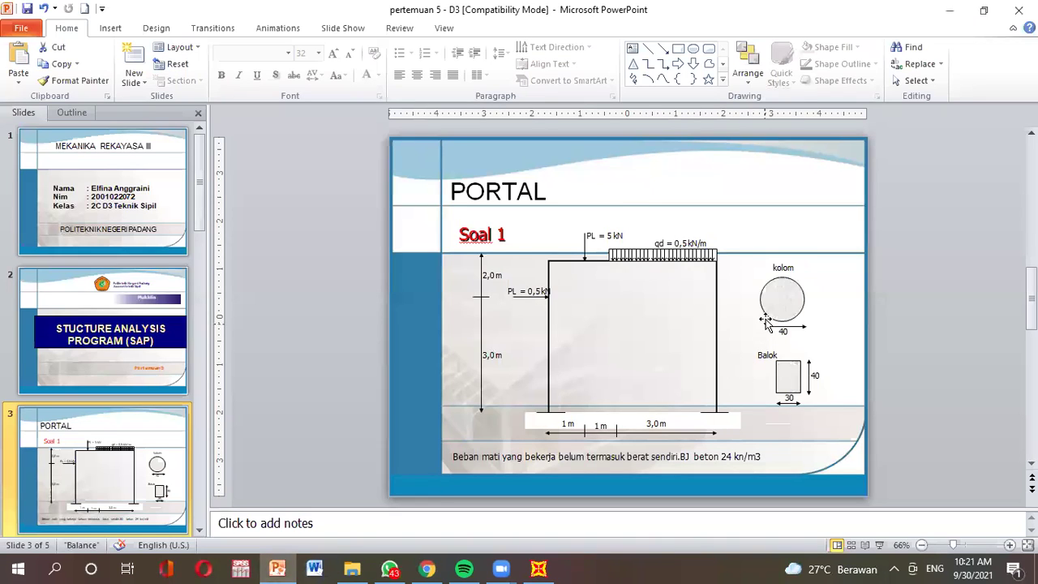
pyautogui.click(538, 568)
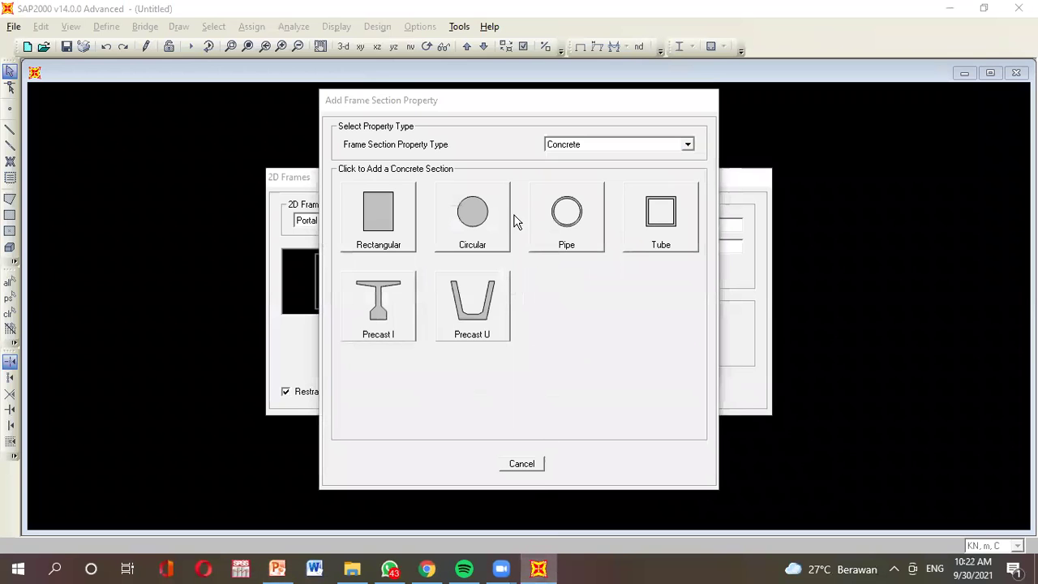
pyautogui.click(472, 223)
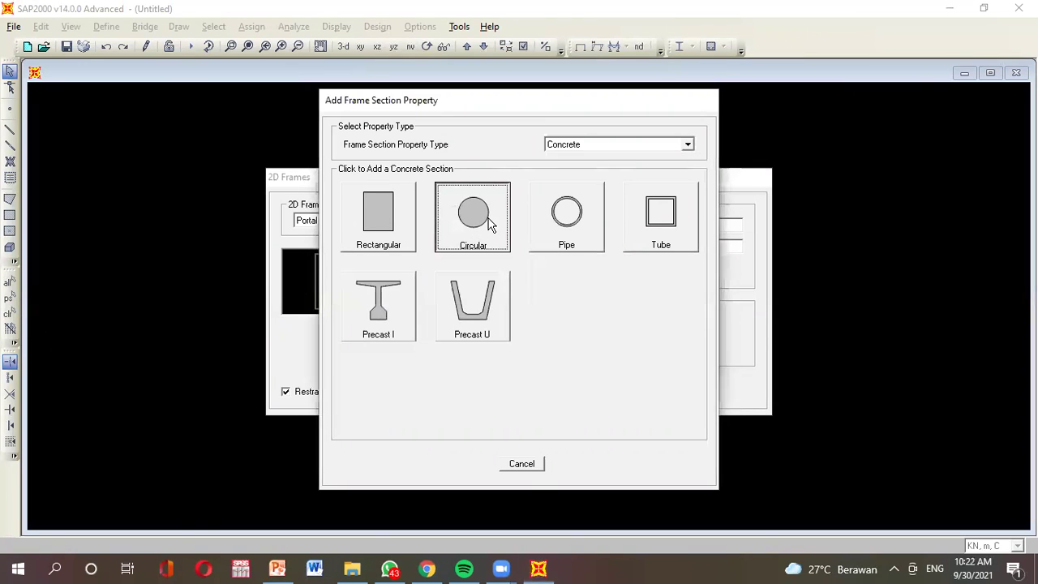
pyautogui.moveTo(569, 164); pyautogui.dragTo(500, 167)
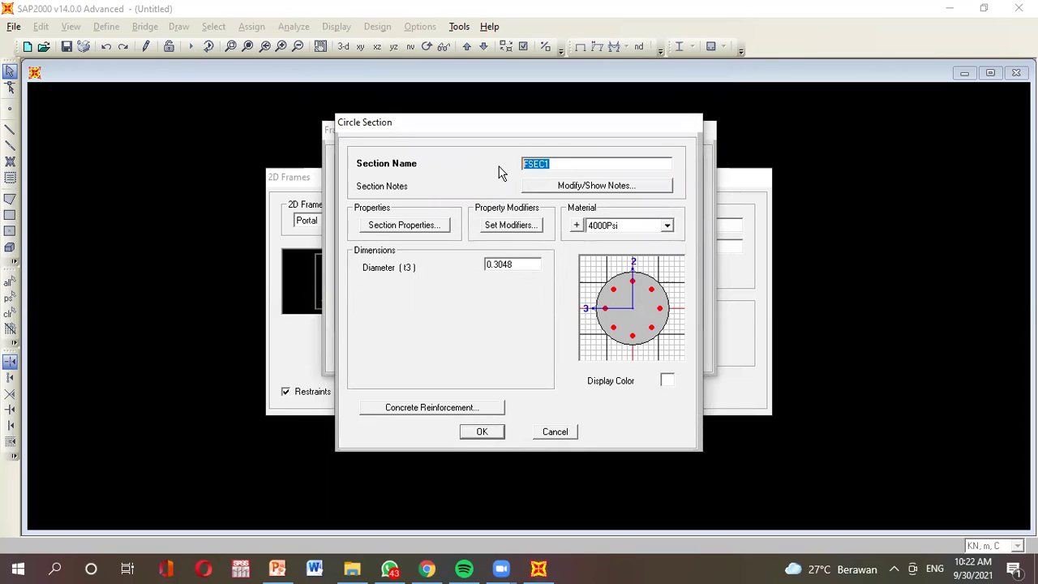
pyautogui.write('kolom')
# Assign the beton material to the kolom section and set its diameter to 0.4 m, as given in the PowerPoint problem
pyautogui.click(643, 227)
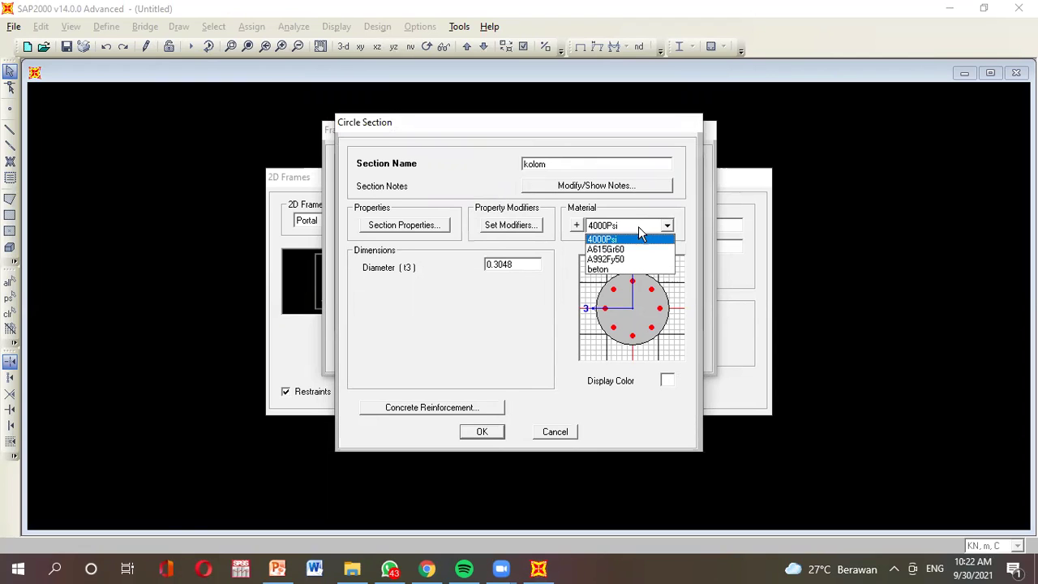
pyautogui.click(643, 271)
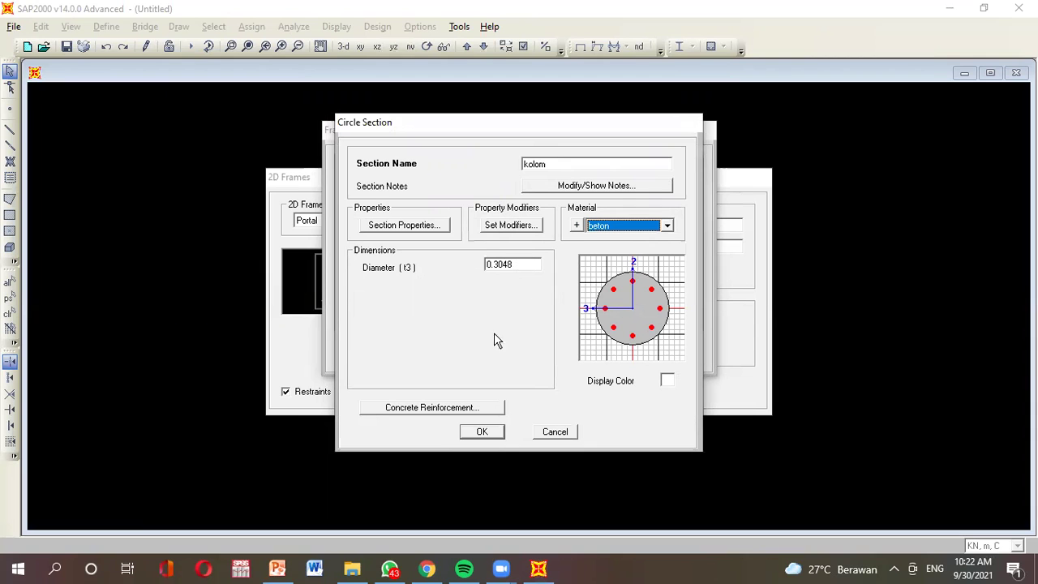
pyautogui.click(278, 568)
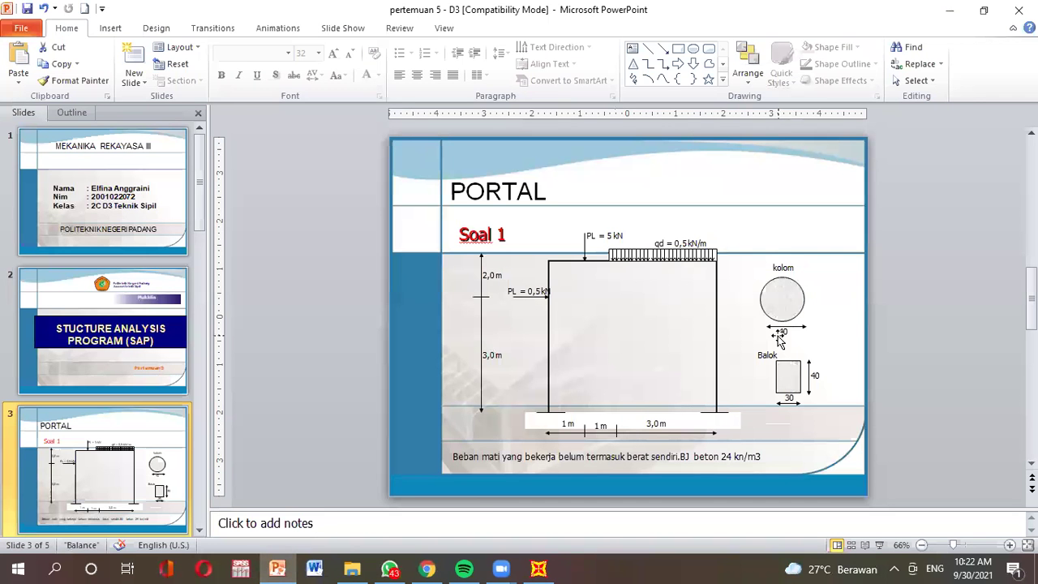
pyautogui.click(538, 569)
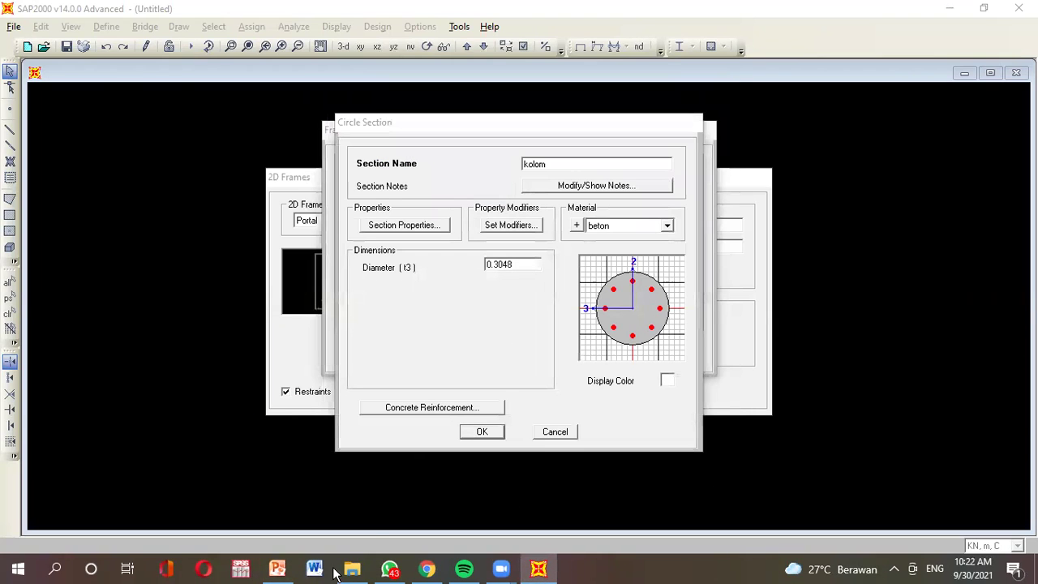
pyautogui.click(278, 568)
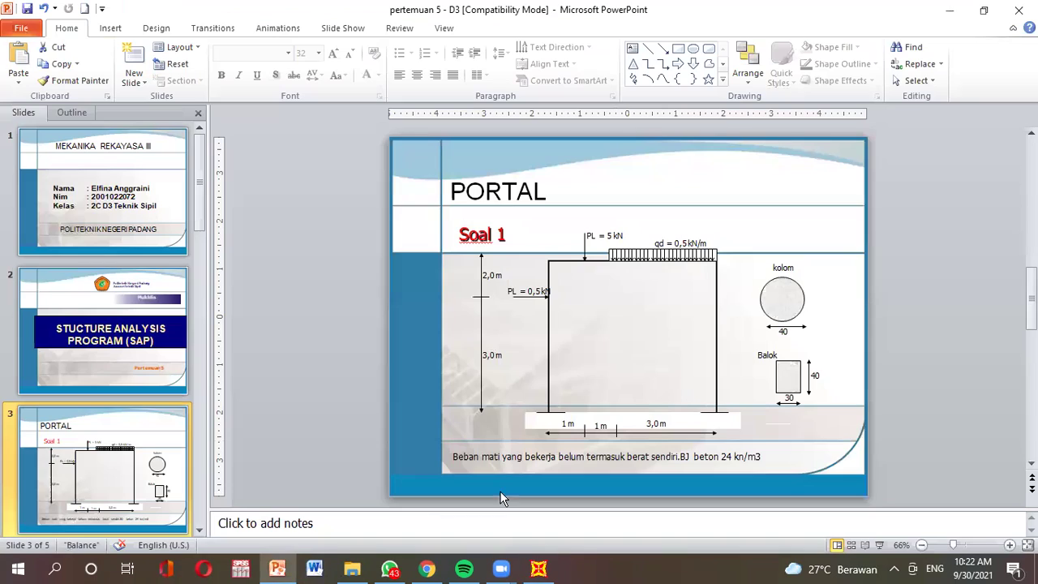
pyautogui.click(538, 568)
pyautogui.moveTo(526, 264); pyautogui.dragTo(462, 266)
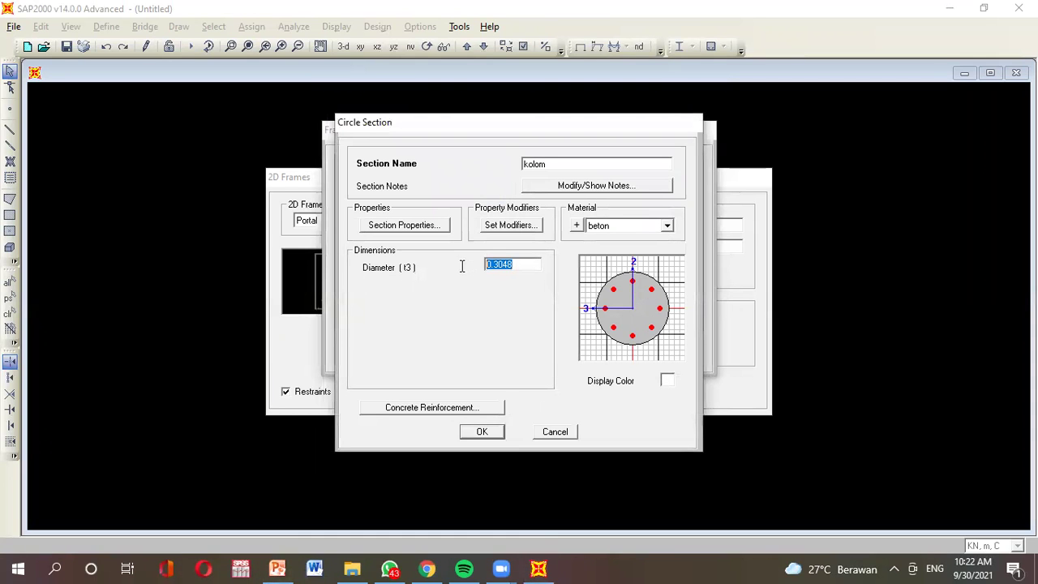
pyautogui.write('0.')
# Give the kolom section a bright yellow-green display color and accept the section definitions
pyautogui.click(668, 381)
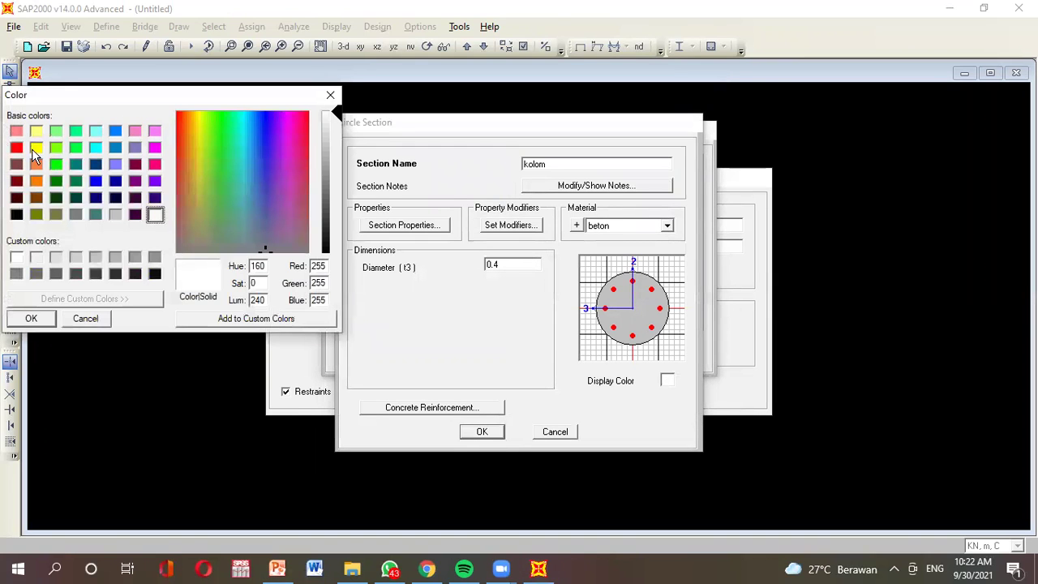
pyautogui.click(55, 147)
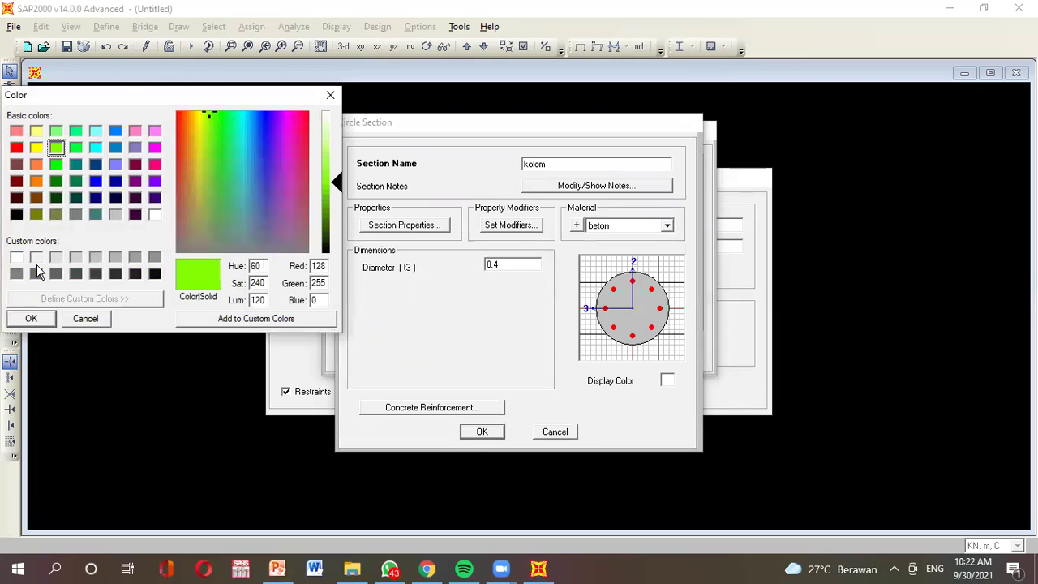
pyautogui.click(32, 318)
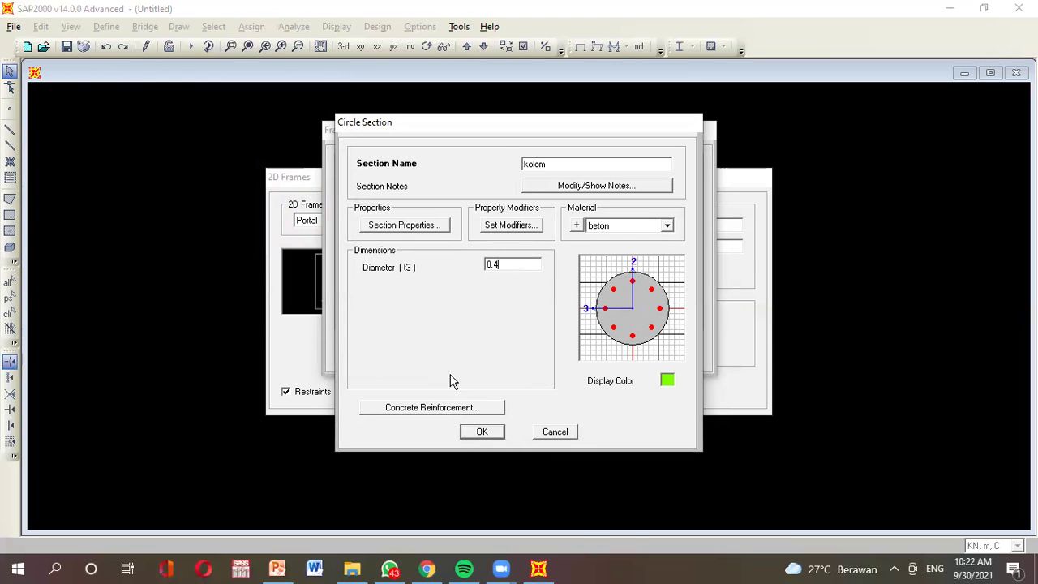
pyautogui.click(482, 432)
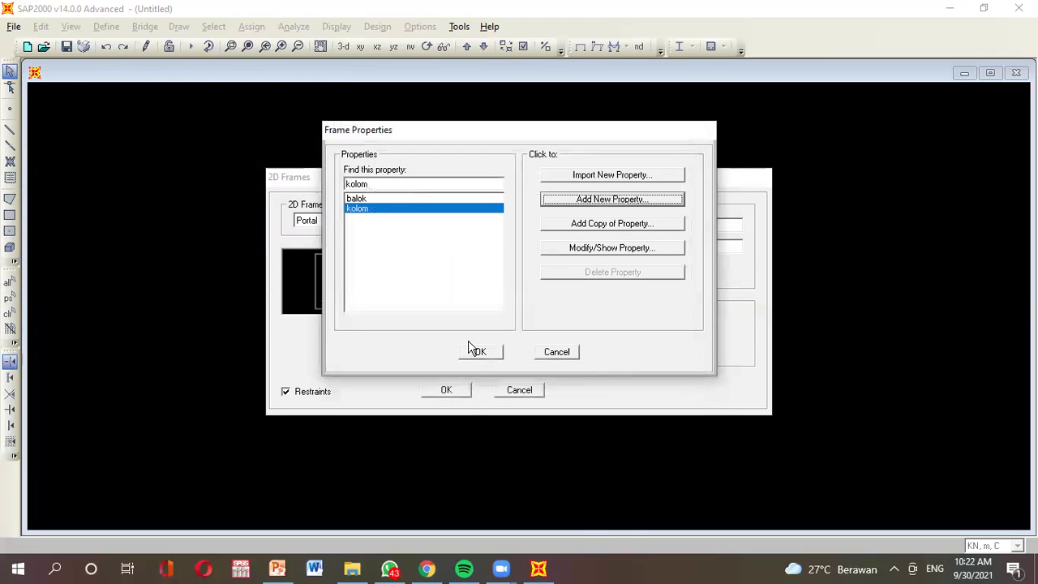
pyautogui.click(480, 351)
# Assign the kolom section to the portal frame's columns and generate the frame model
pyautogui.click(550, 347)
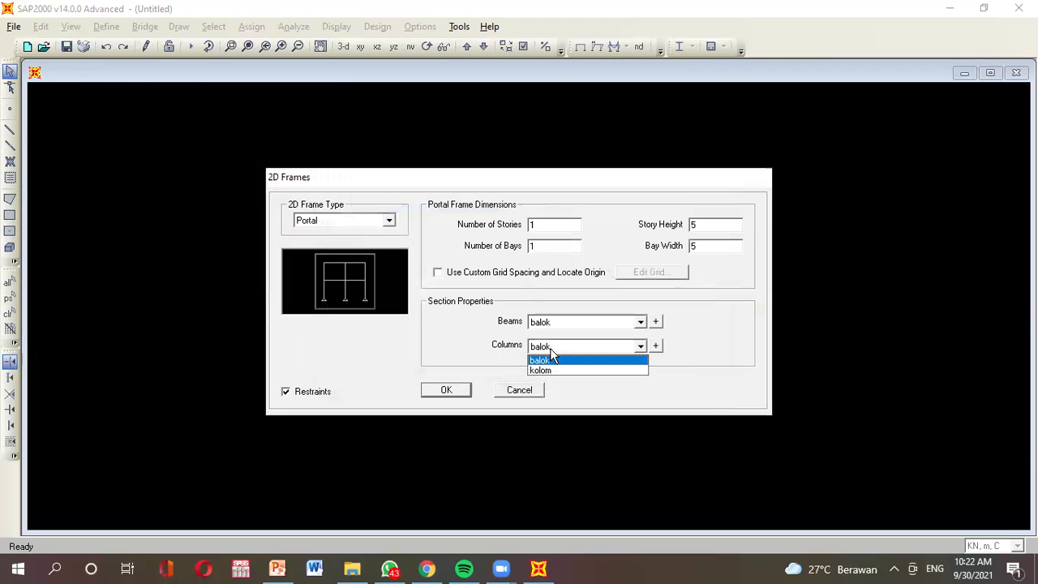
pyautogui.click(558, 370)
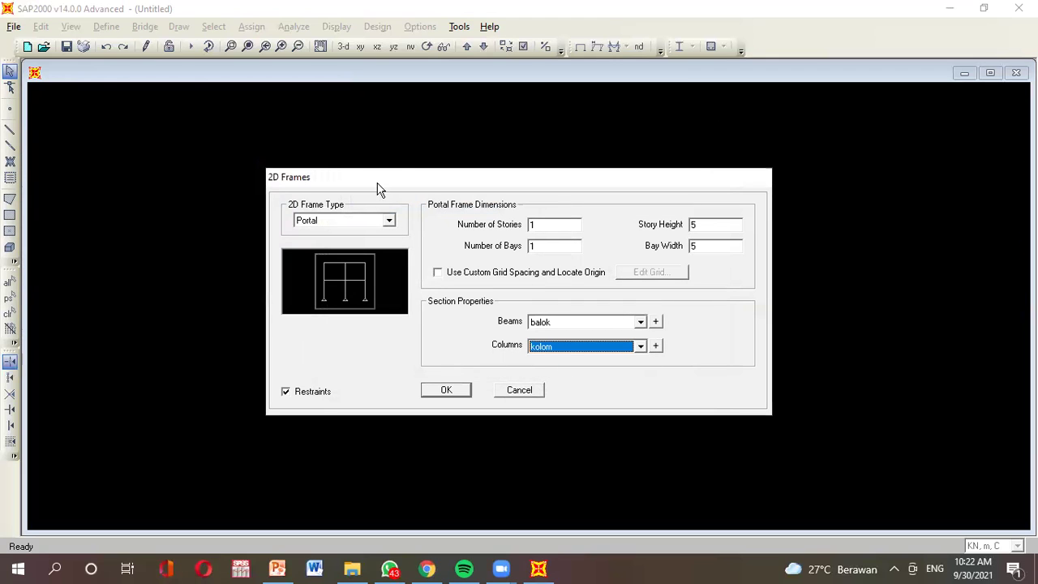
pyautogui.click(448, 391)
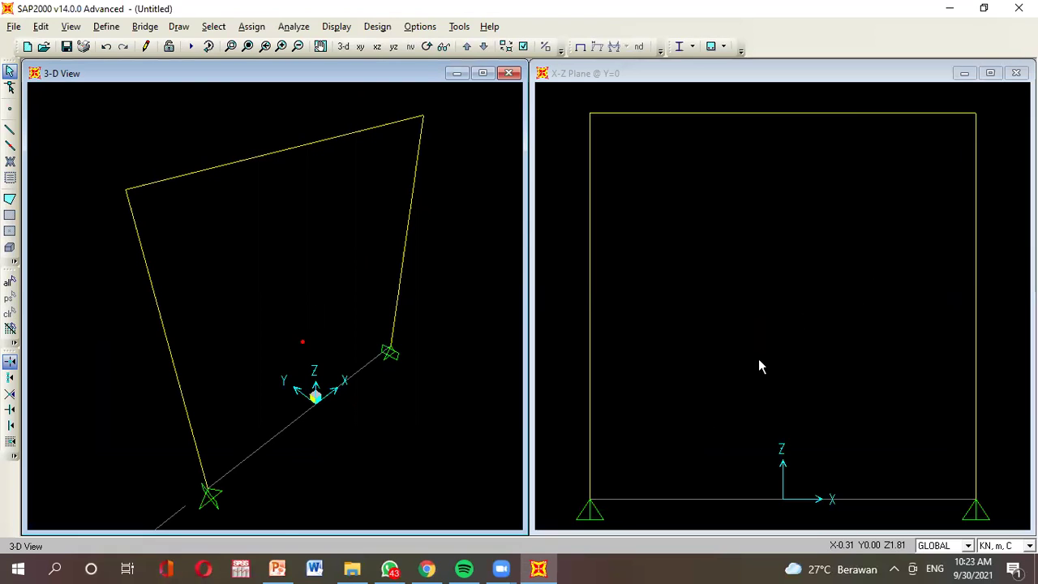
# Check the supports in the PowerPoint sketch, then assign fixed restraints, with all translations and rotations restrained, to both base joints in SAP2000
pyautogui.click(277, 571)
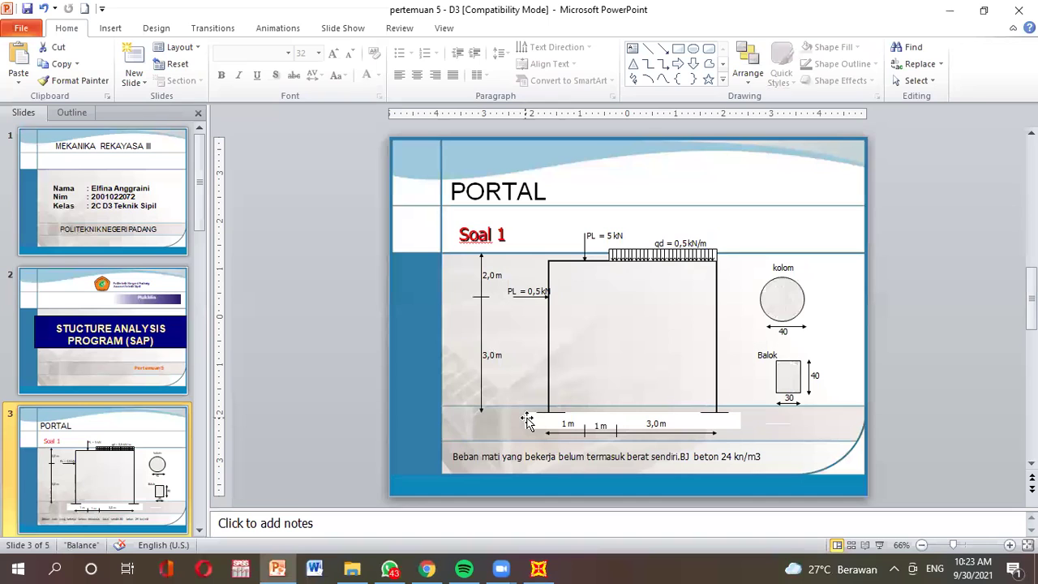
pyautogui.click(538, 569)
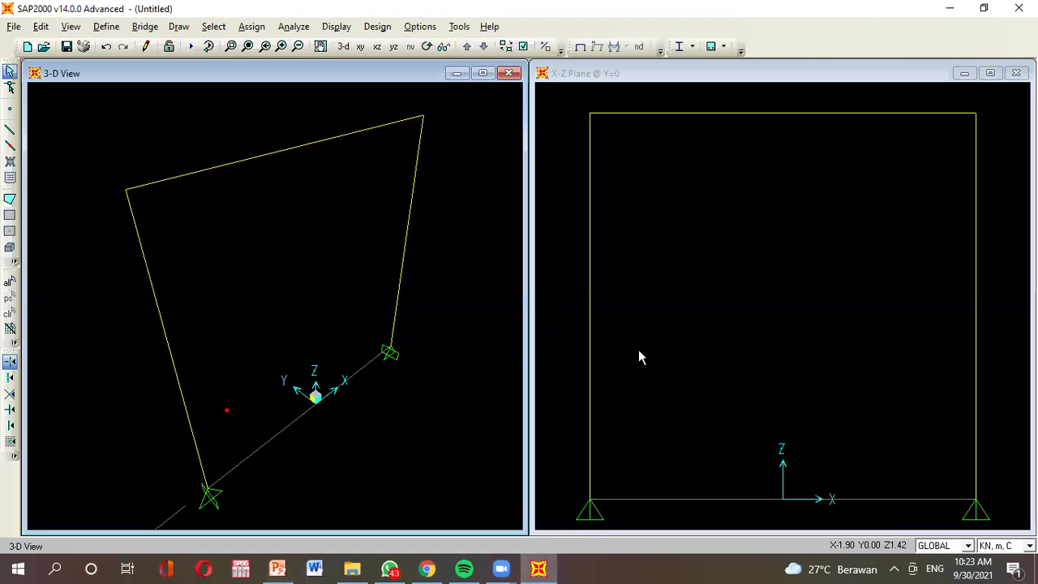
pyautogui.click(589, 503)
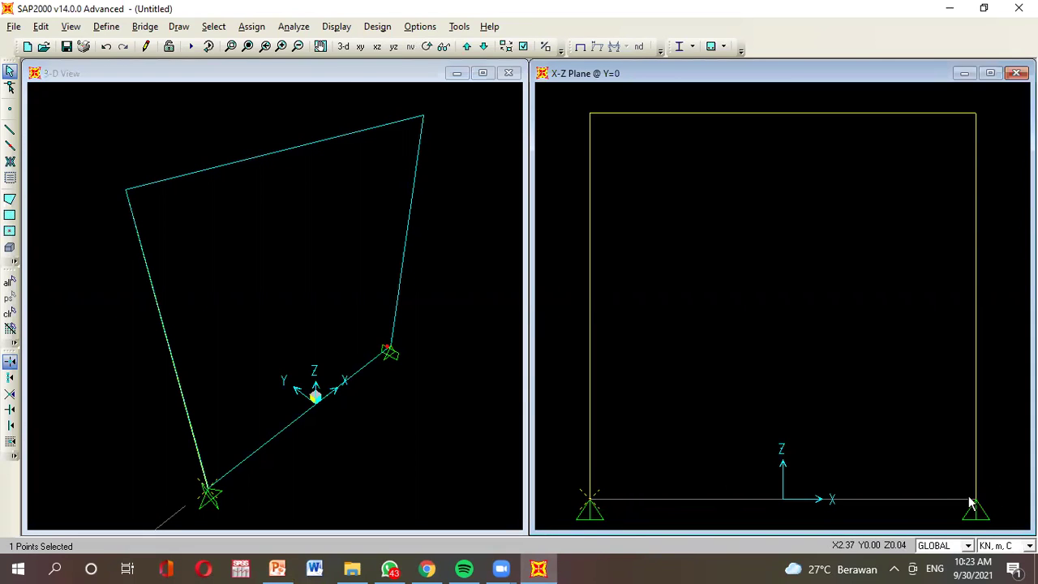
pyautogui.click(278, 568)
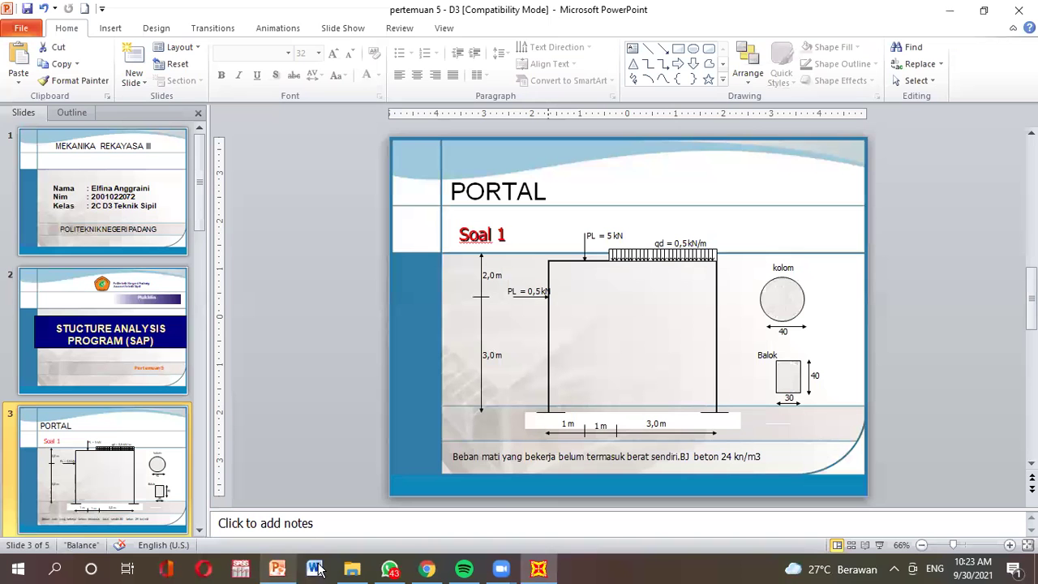
pyautogui.click(539, 568)
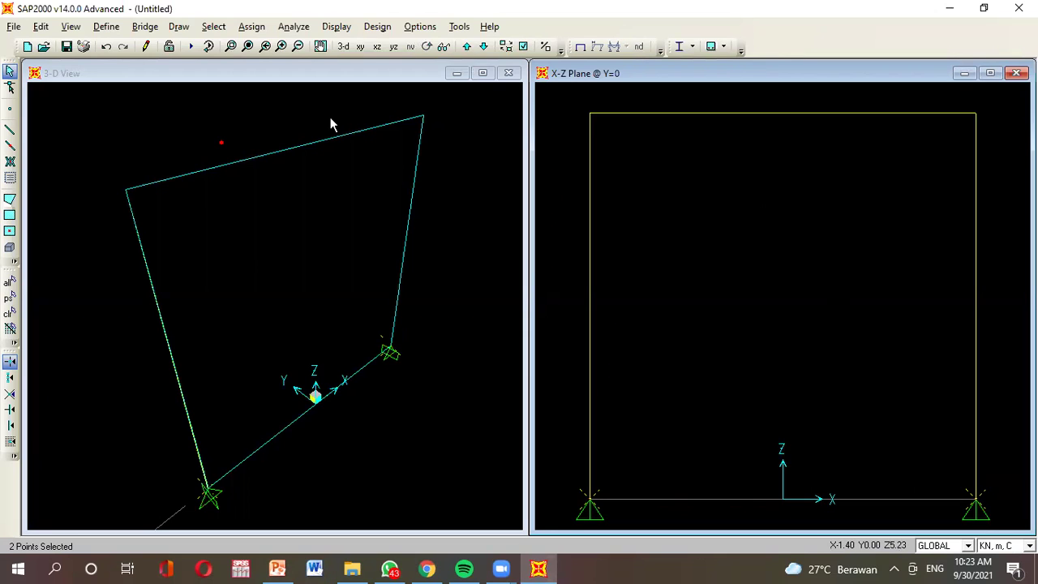
pyautogui.click(238, 29)
pyautogui.moveTo(239, 46)
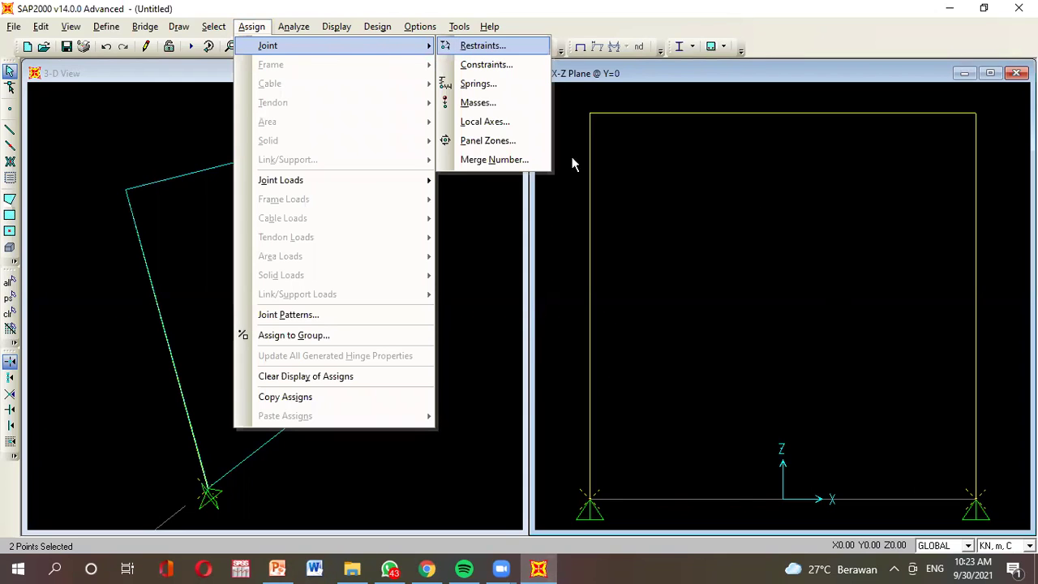
pyautogui.press('Return')
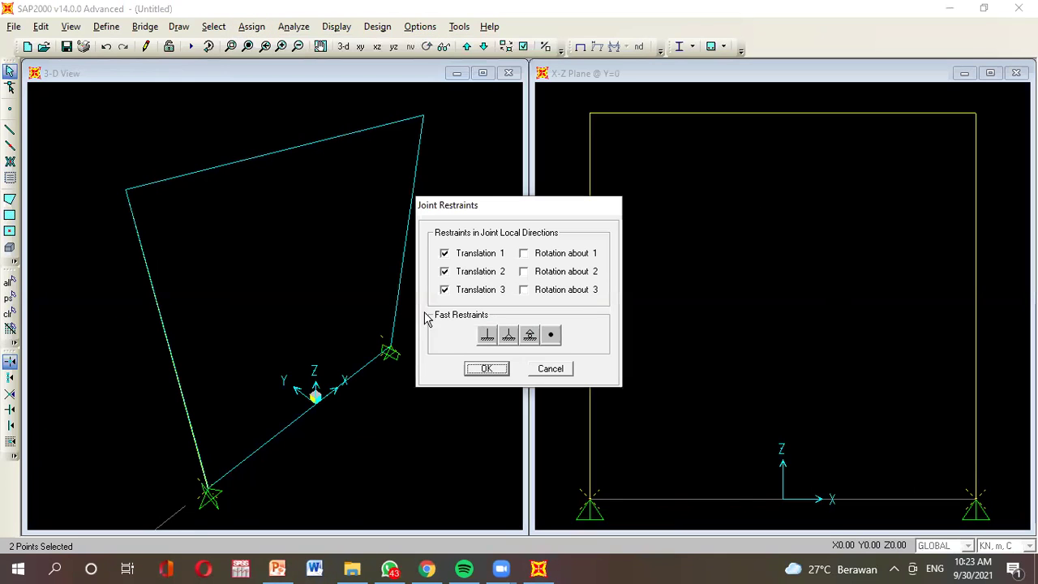
pyautogui.click(485, 338)
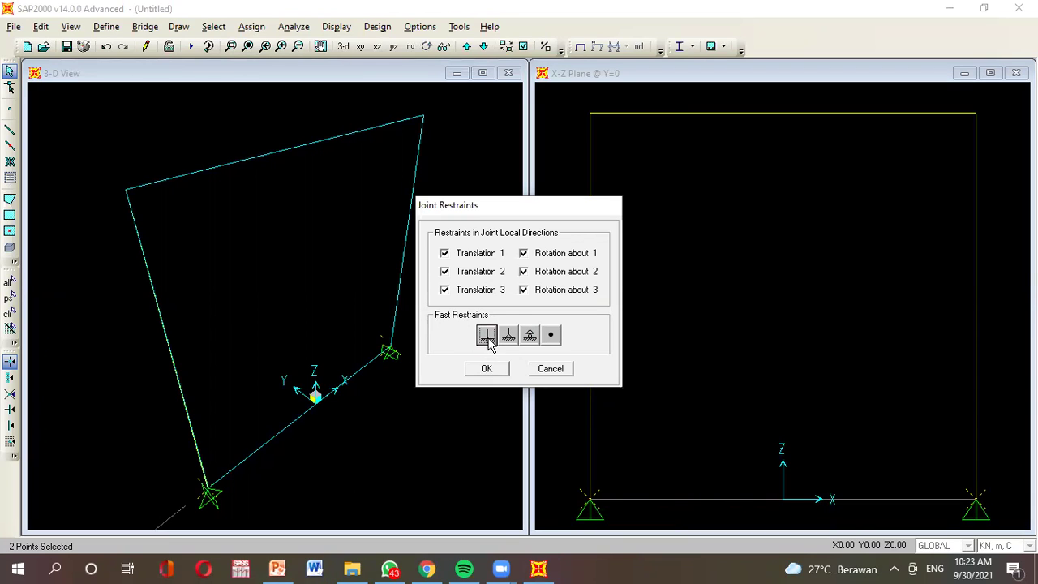
pyautogui.click(487, 369)
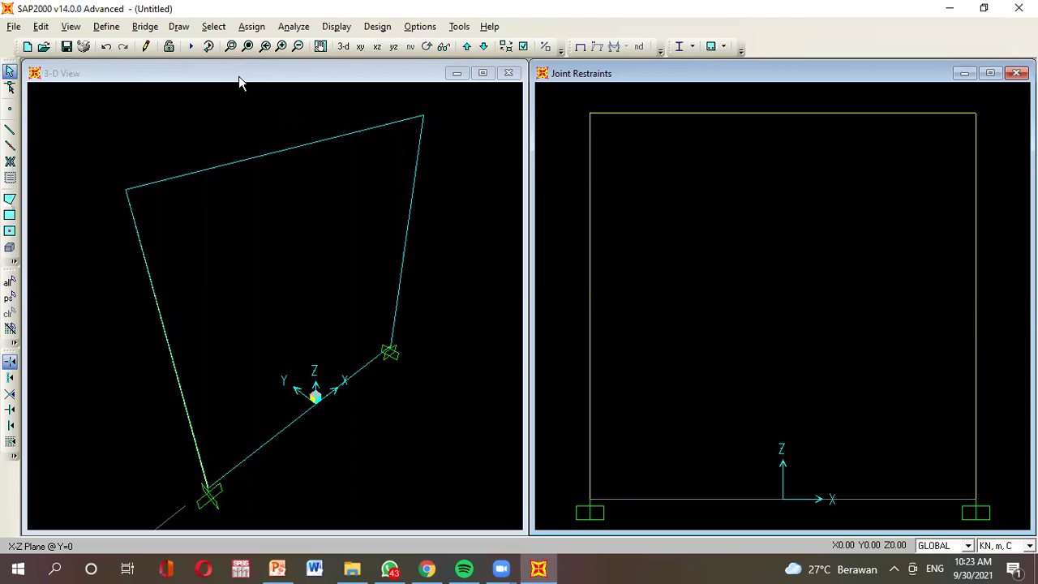
# Display the 3-D view with extruded, filled members colored by section, and inspect the frame from several angles
pyautogui.click(239, 75)
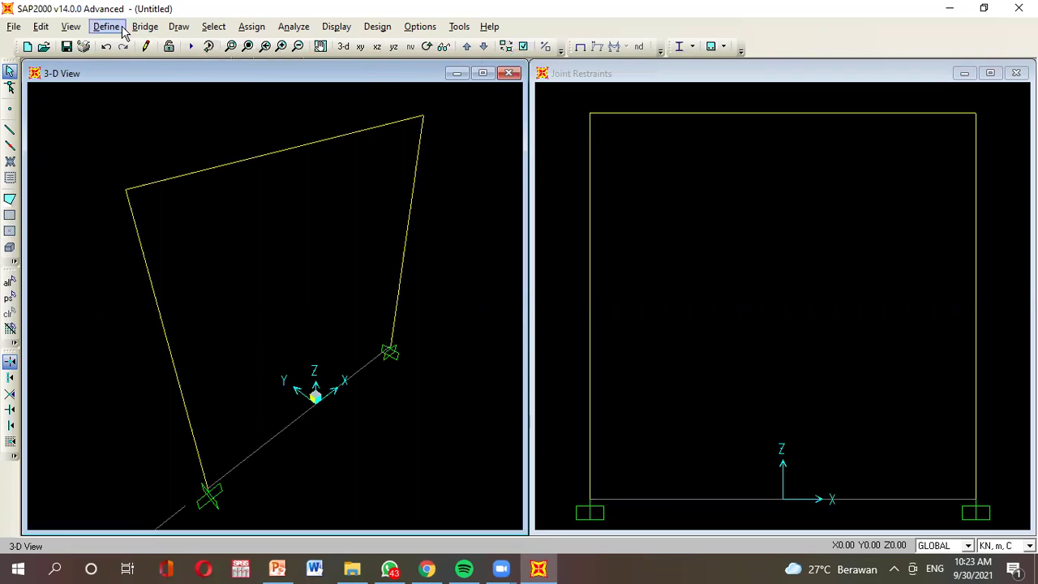
pyautogui.click(72, 27)
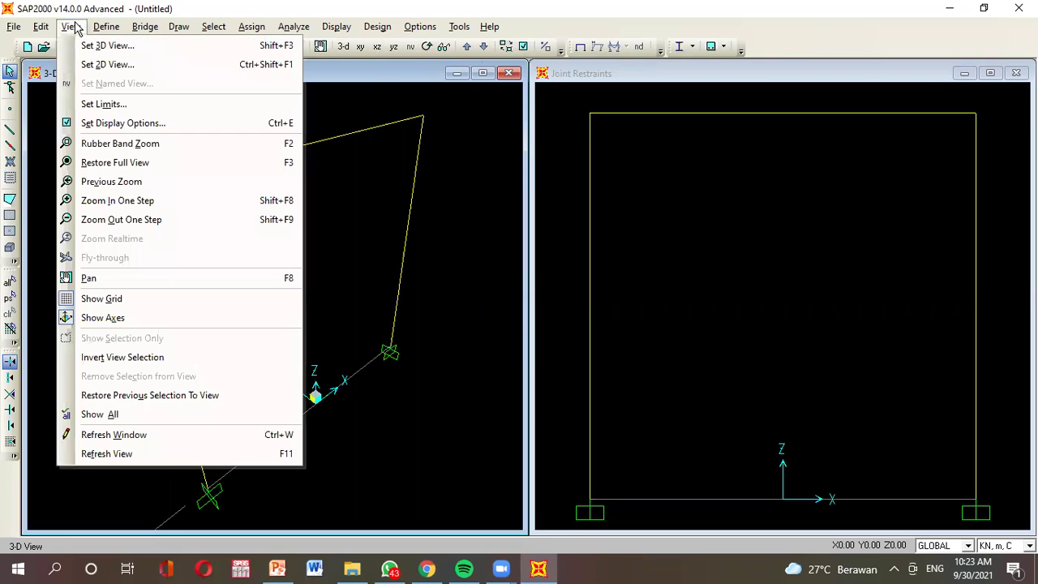
pyautogui.click(165, 122)
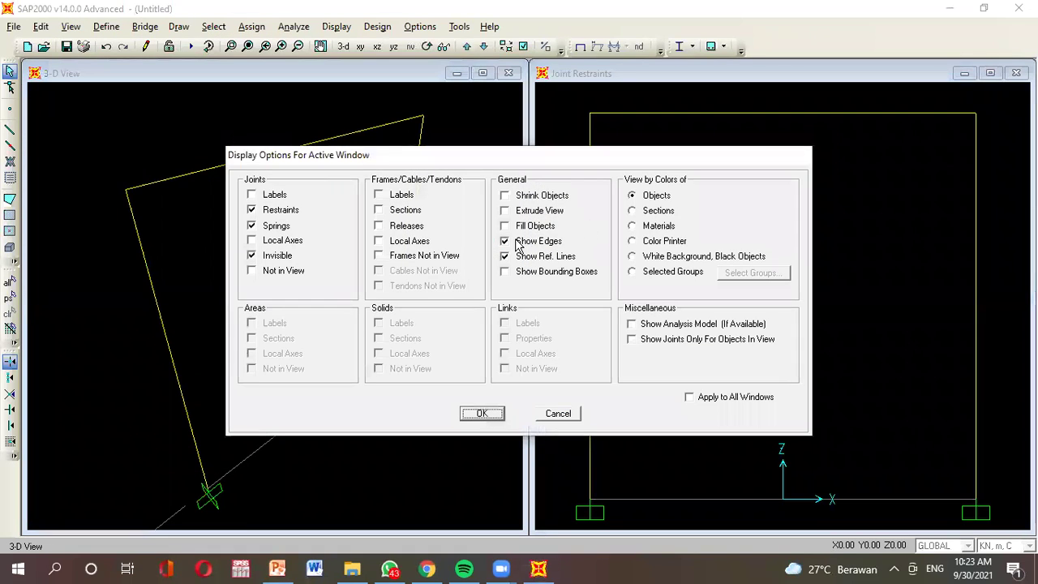
pyautogui.click(531, 211)
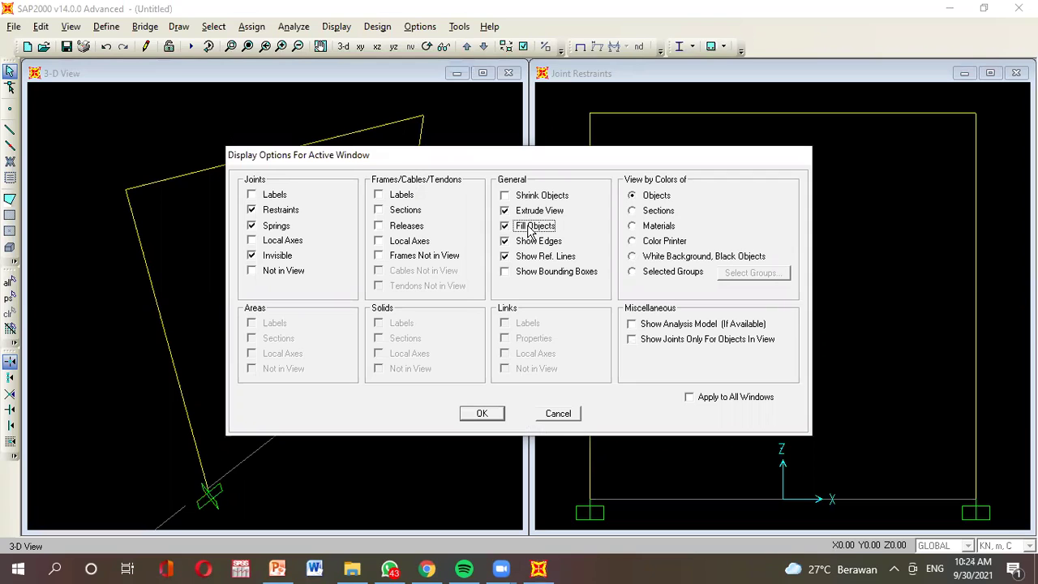
pyautogui.click(658, 214)
pyautogui.click(482, 414)
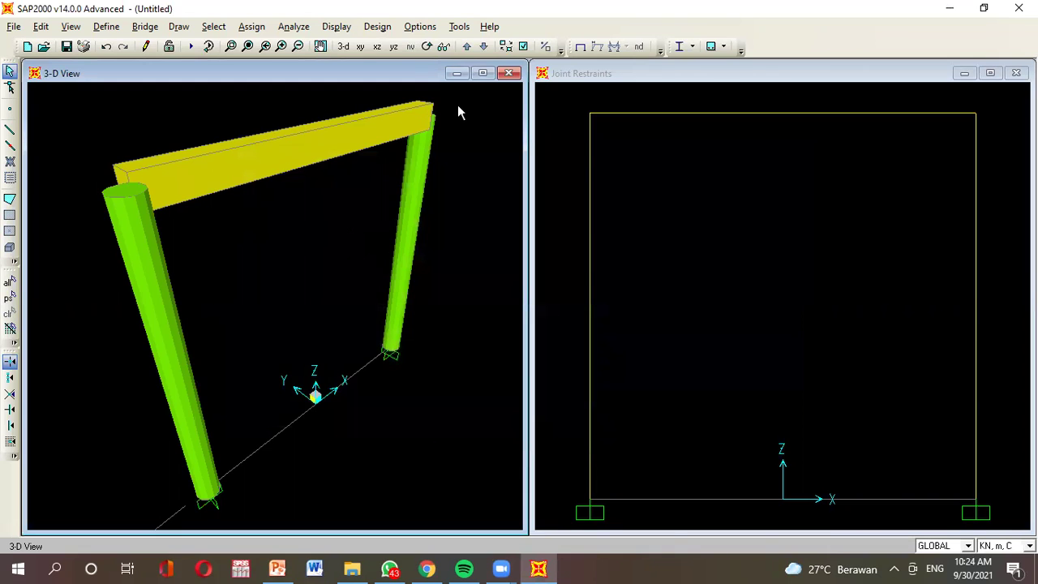
pyautogui.click(427, 46)
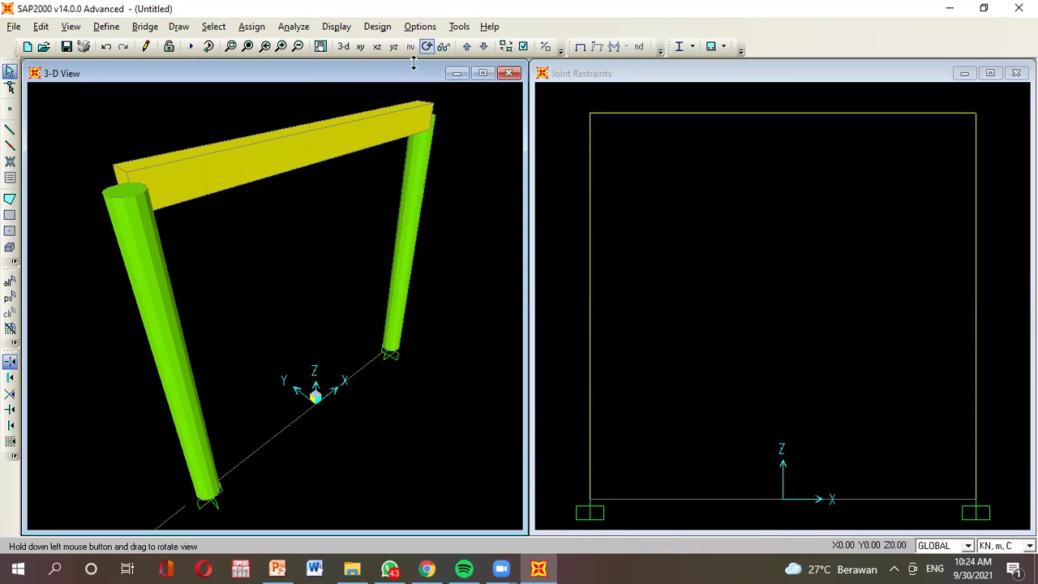
pyautogui.moveTo(296, 300); pyautogui.dragTo(349, 297)
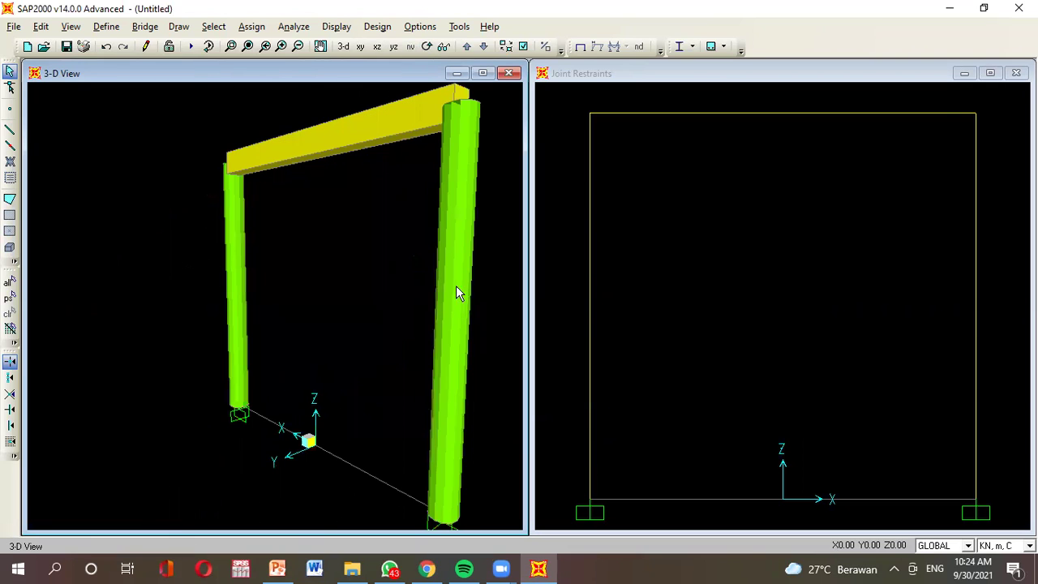
pyautogui.click(426, 47)
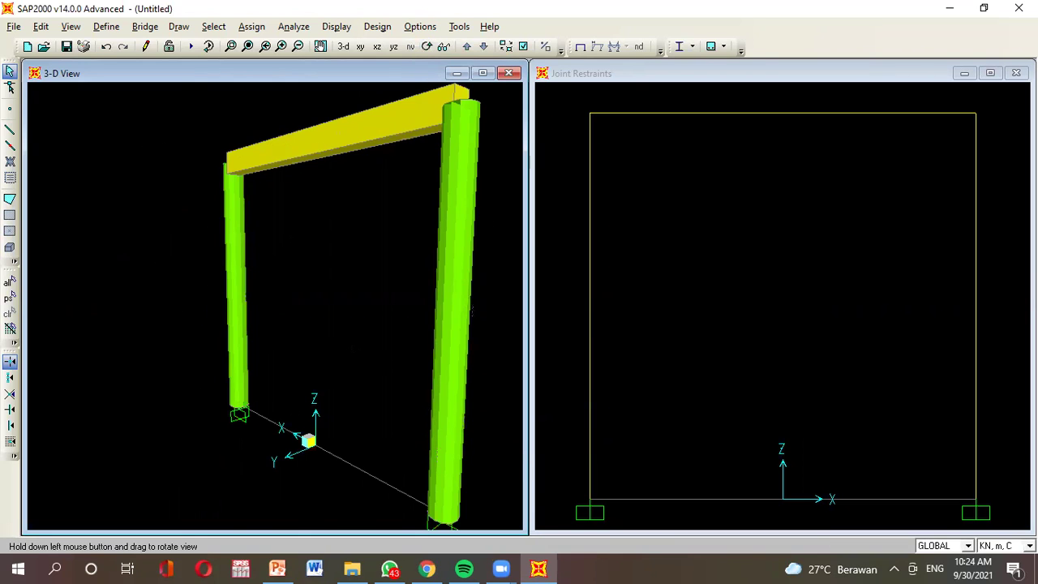
pyautogui.moveTo(308, 350); pyautogui.dragTo(369, 355)
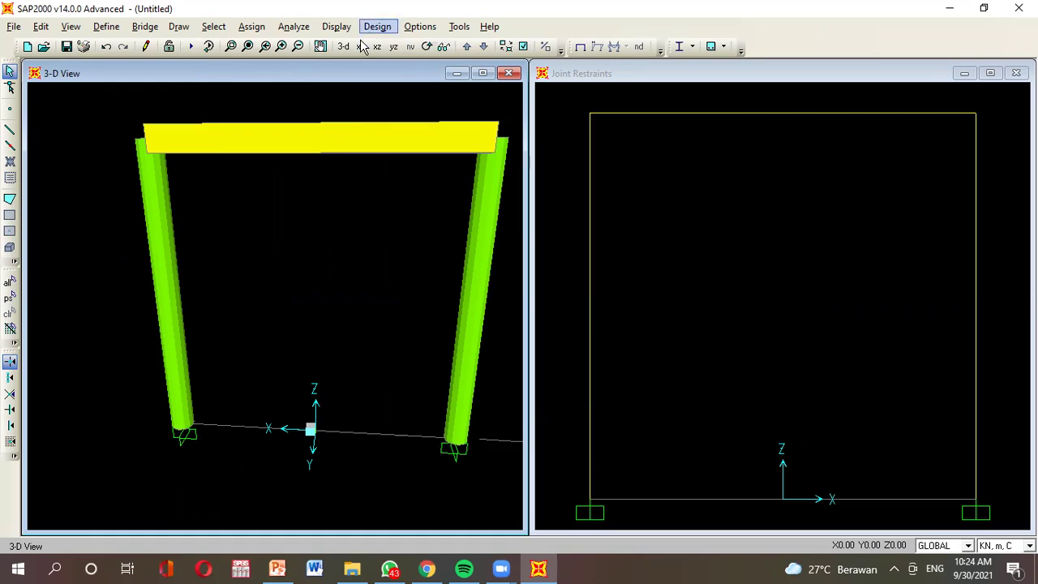
# Turn off the extruded and filled display, color by objects again, and change the 3-D view to the X-Z plane
pyautogui.click(523, 47)
pyautogui.click(530, 228)
pyautogui.click(530, 212)
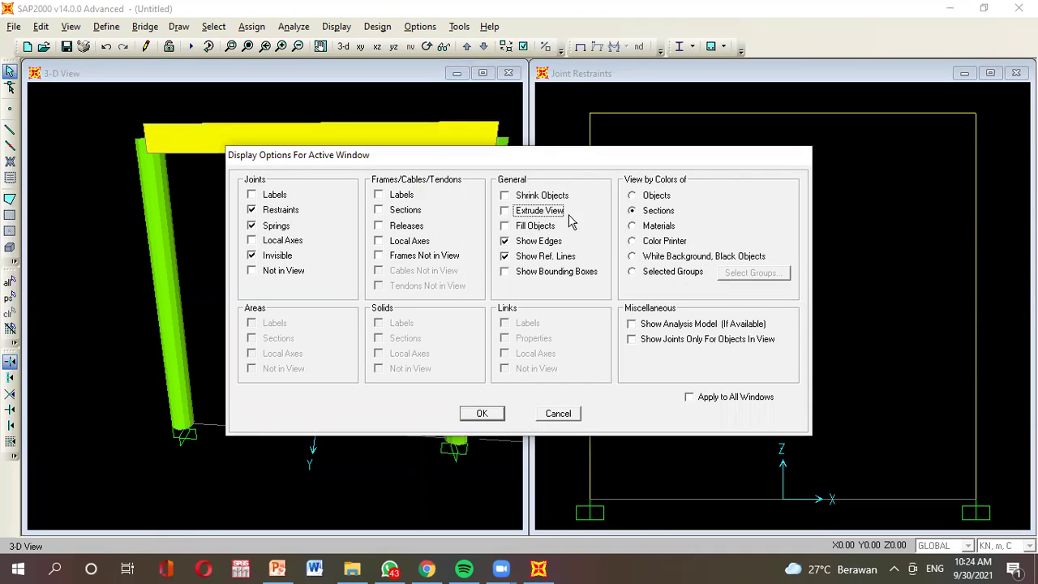
pyautogui.click(666, 196)
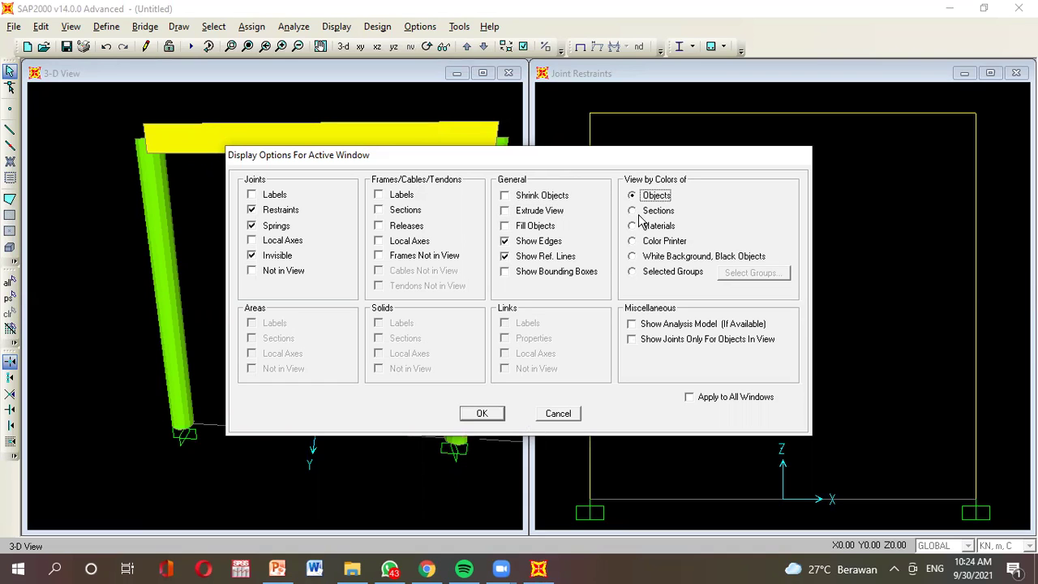
pyautogui.click(482, 413)
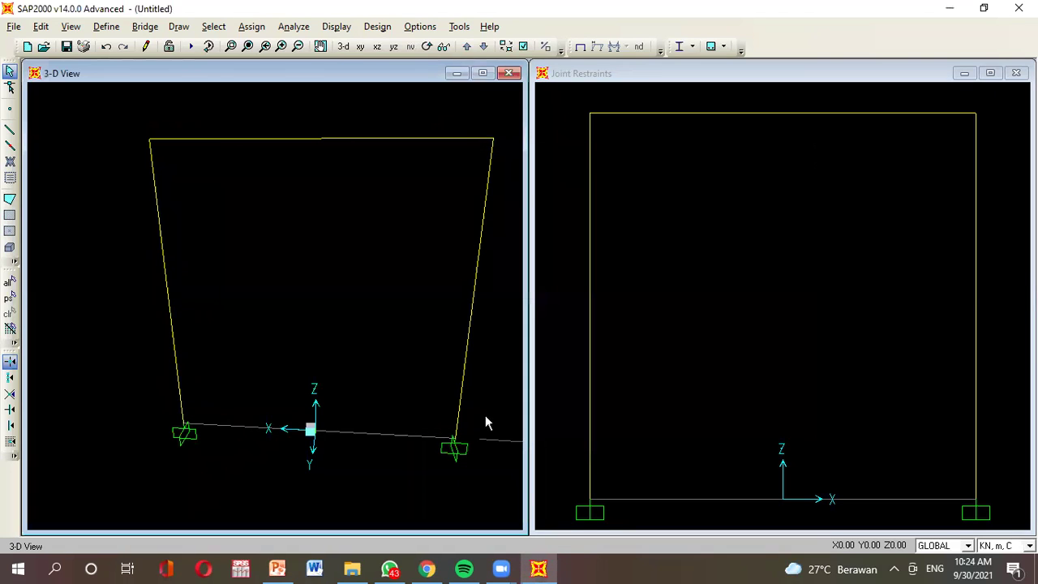
pyautogui.click(377, 47)
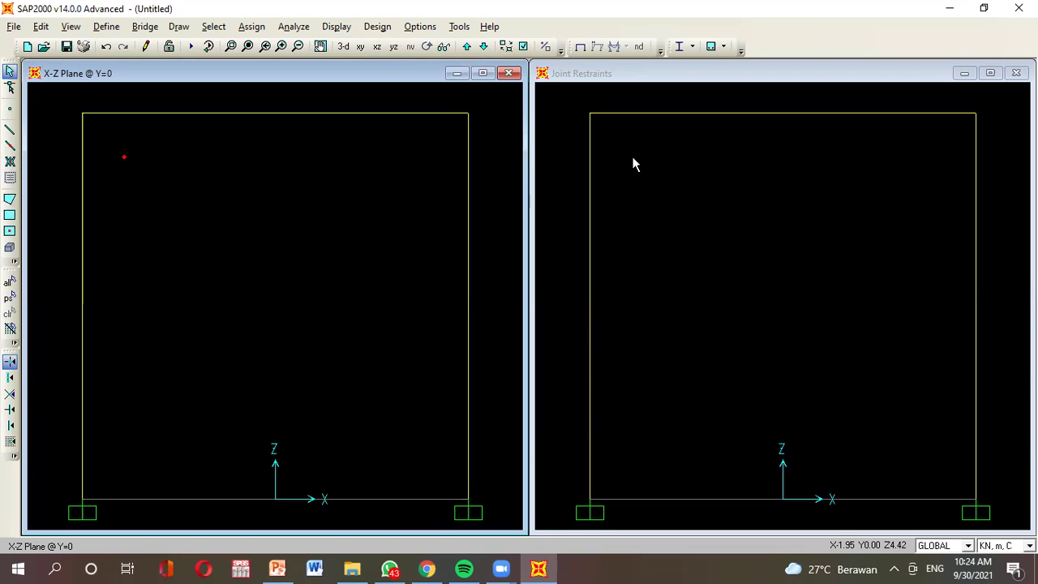
pyautogui.click(574, 81)
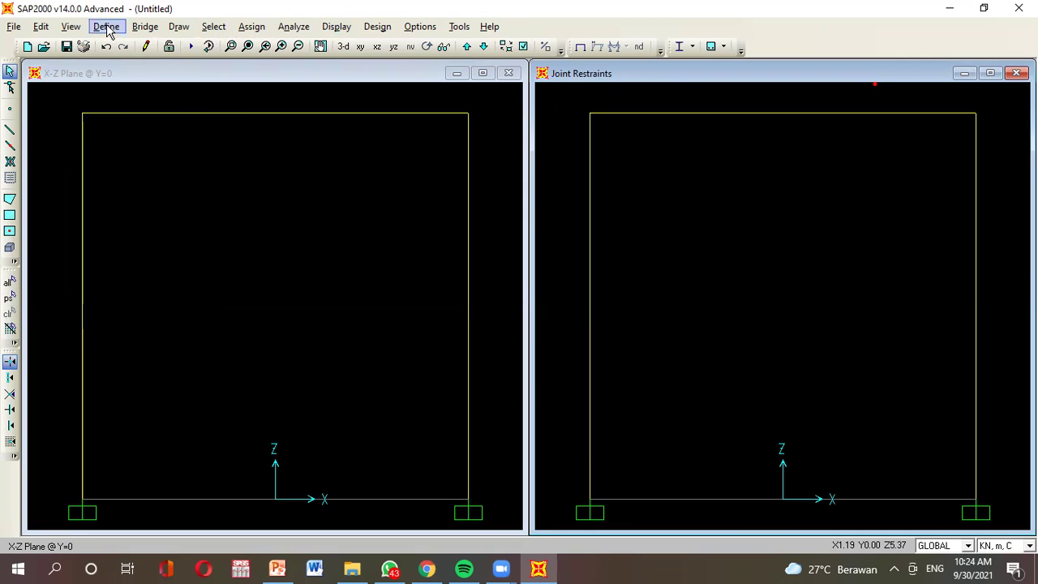
pyautogui.click(251, 27)
pyautogui.moveTo(350, 33)
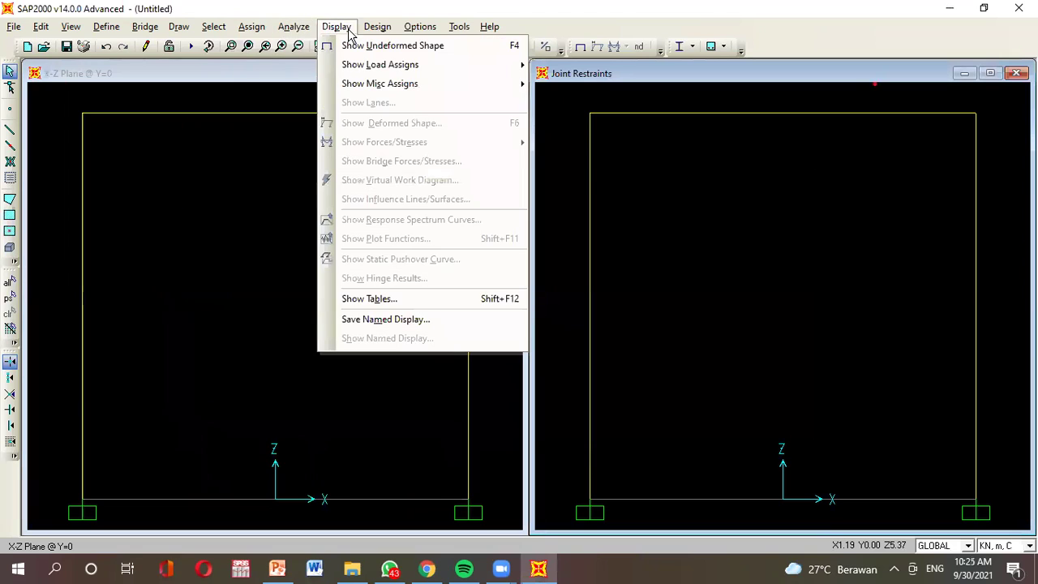
pyautogui.moveTo(106, 27)
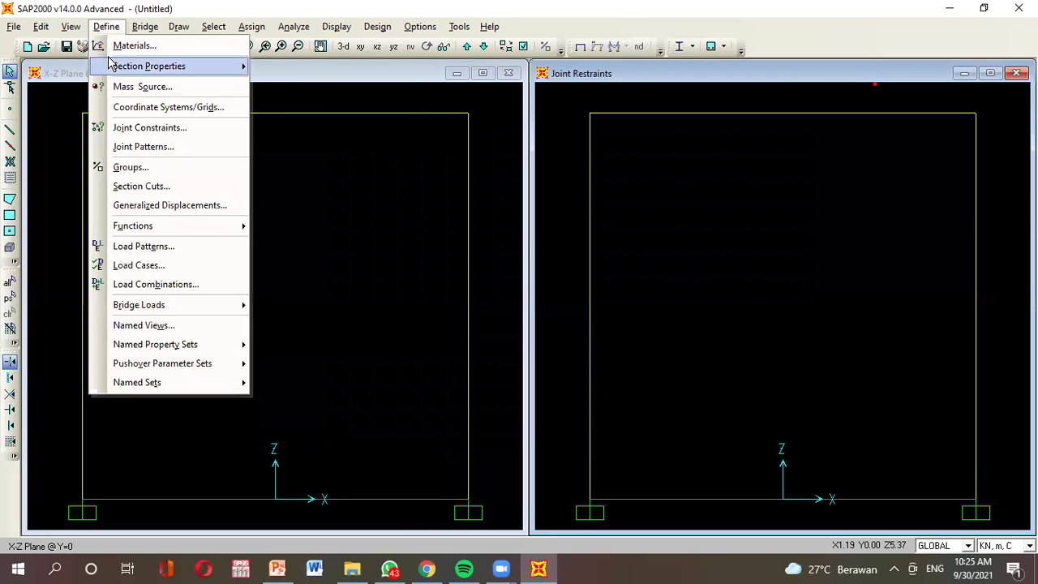
pyautogui.moveTo(110, 65)
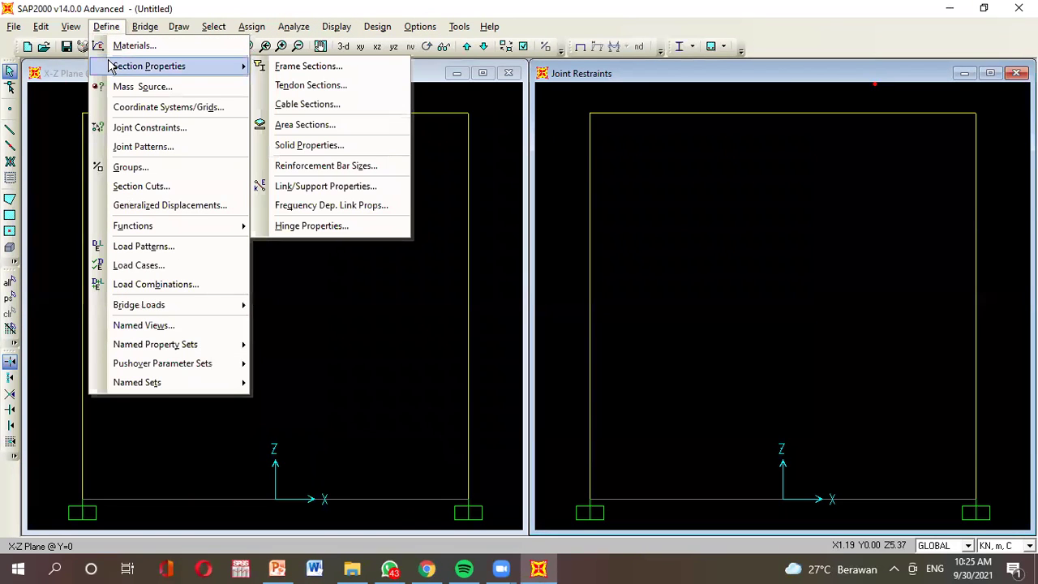
pyautogui.click(273, 68)
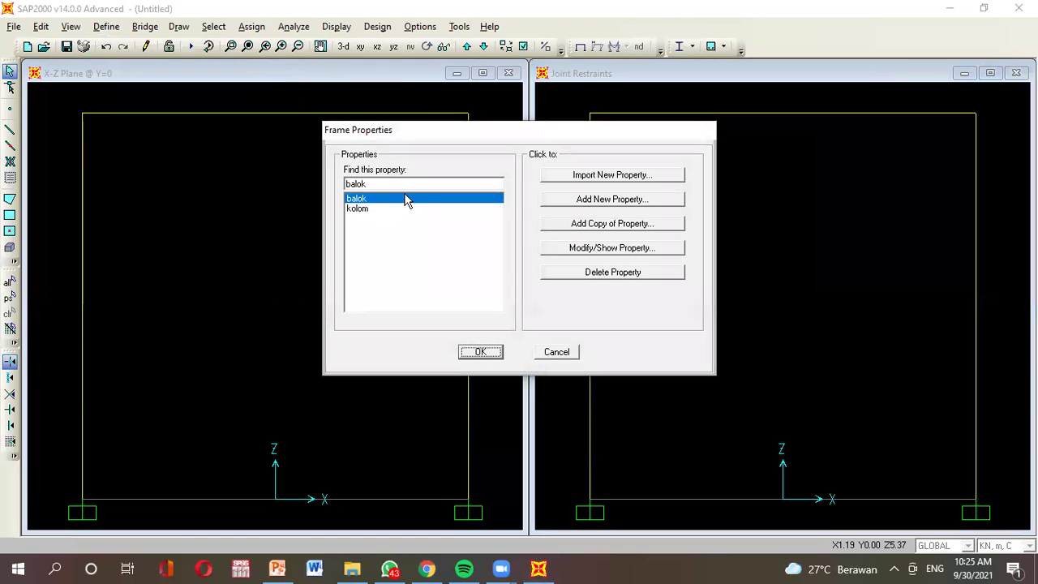
pyautogui.click(557, 352)
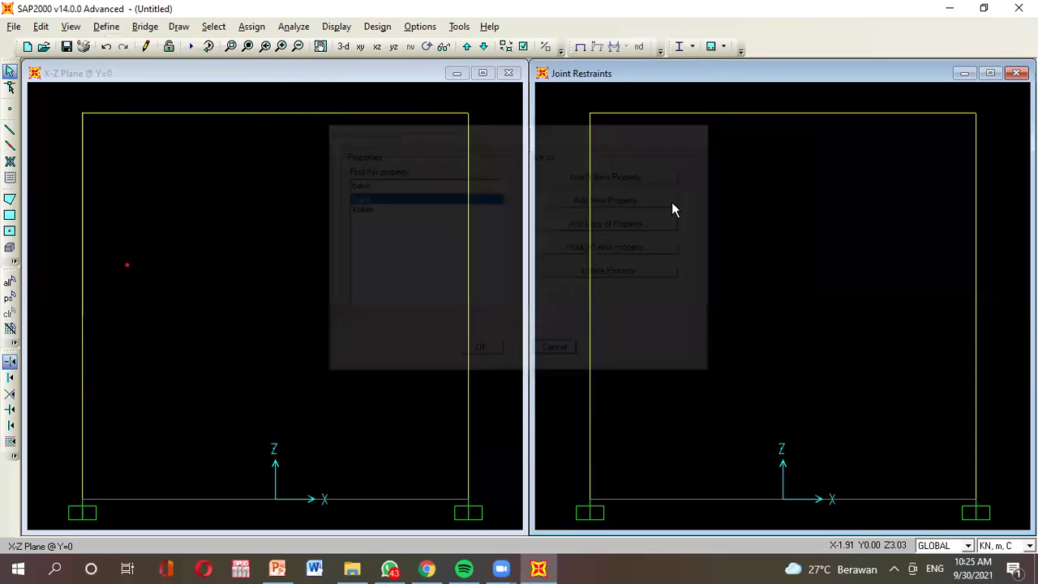
# Assign the balok frame section to the horizontal beam at the top of the portal frame
pyautogui.click(717, 113)
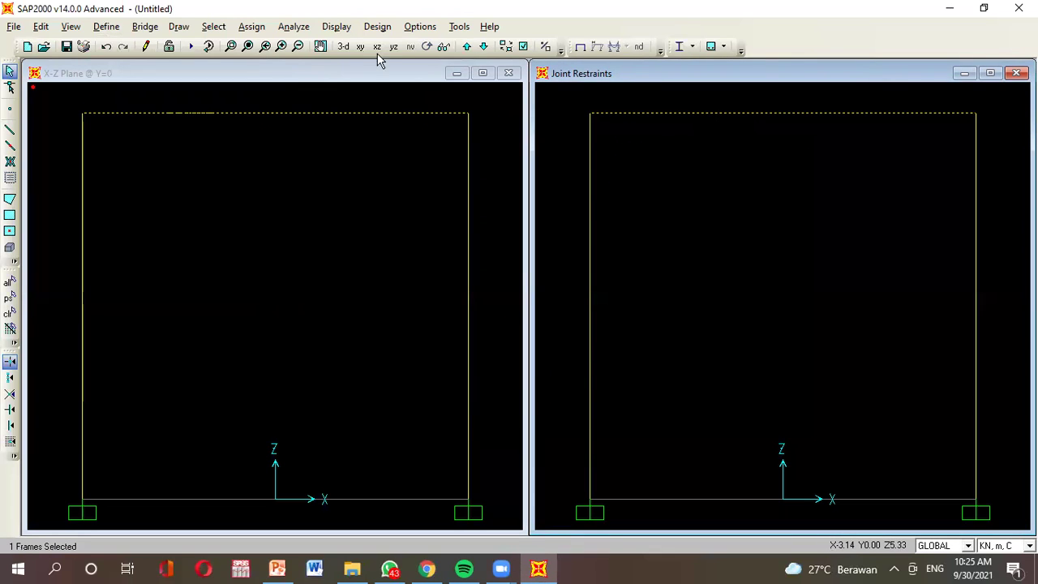
pyautogui.click(253, 27)
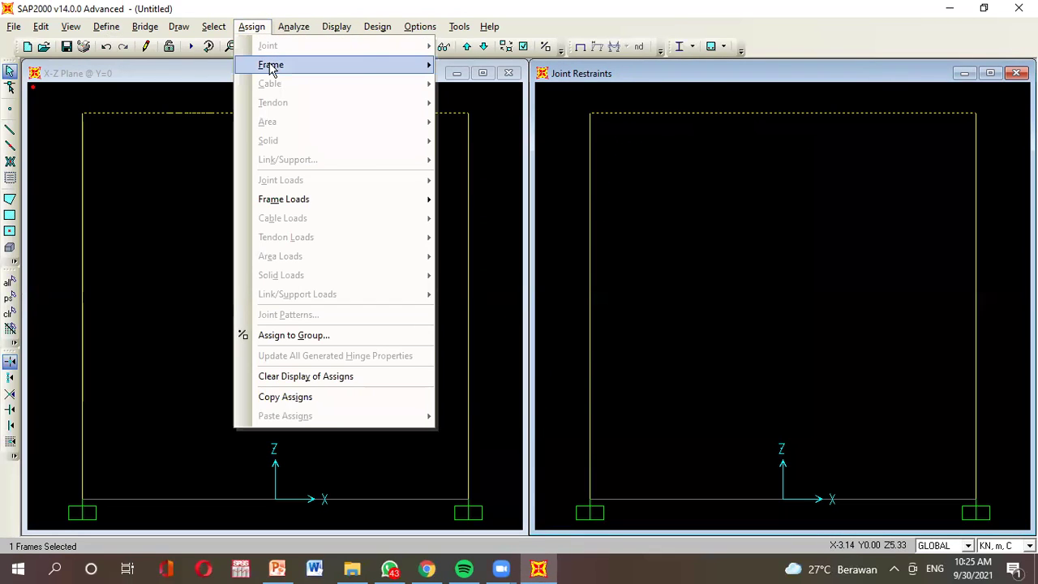
pyautogui.moveTo(311, 69)
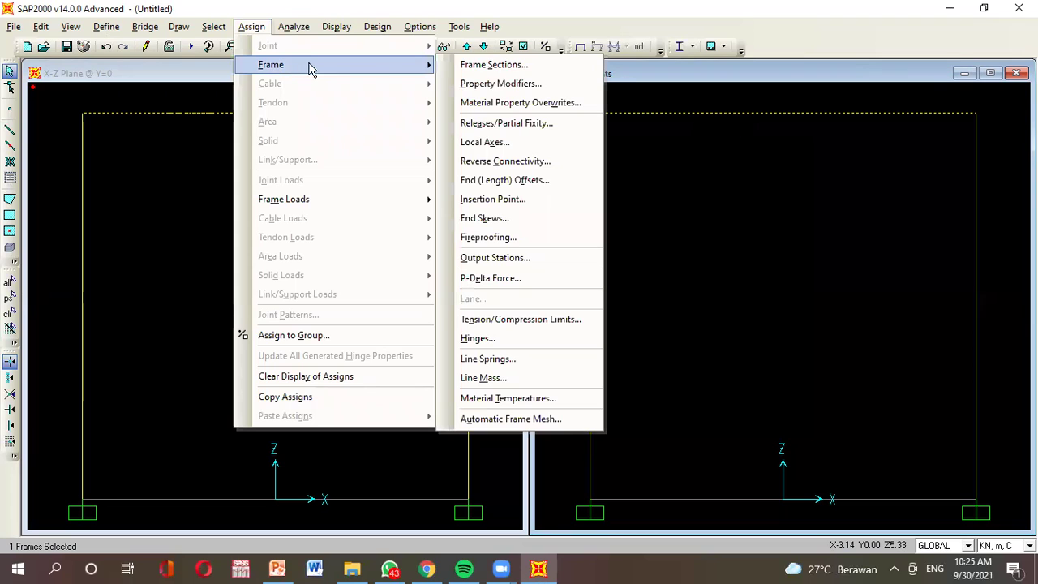
pyautogui.click(491, 65)
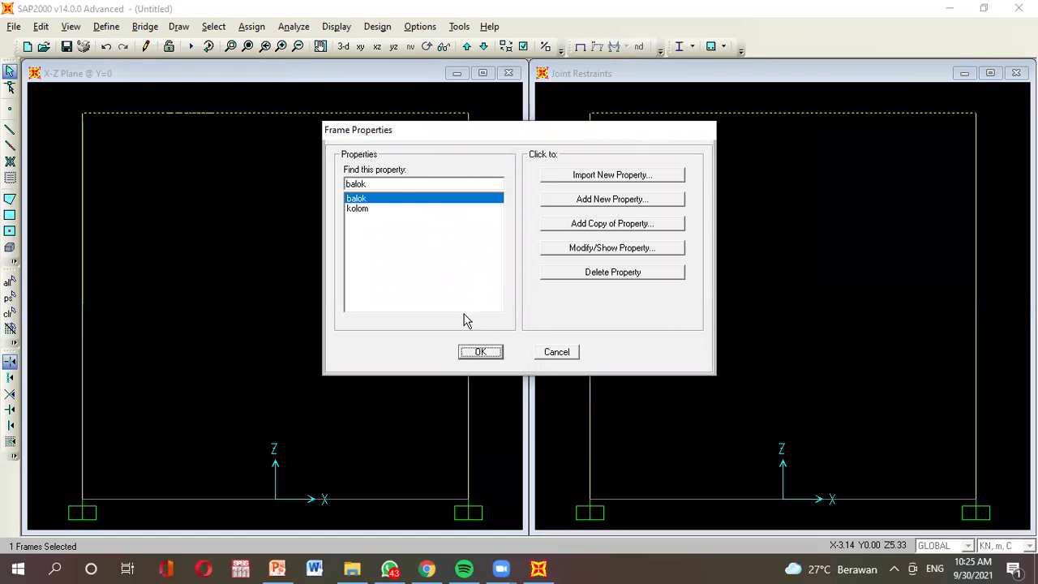
pyautogui.click(491, 354)
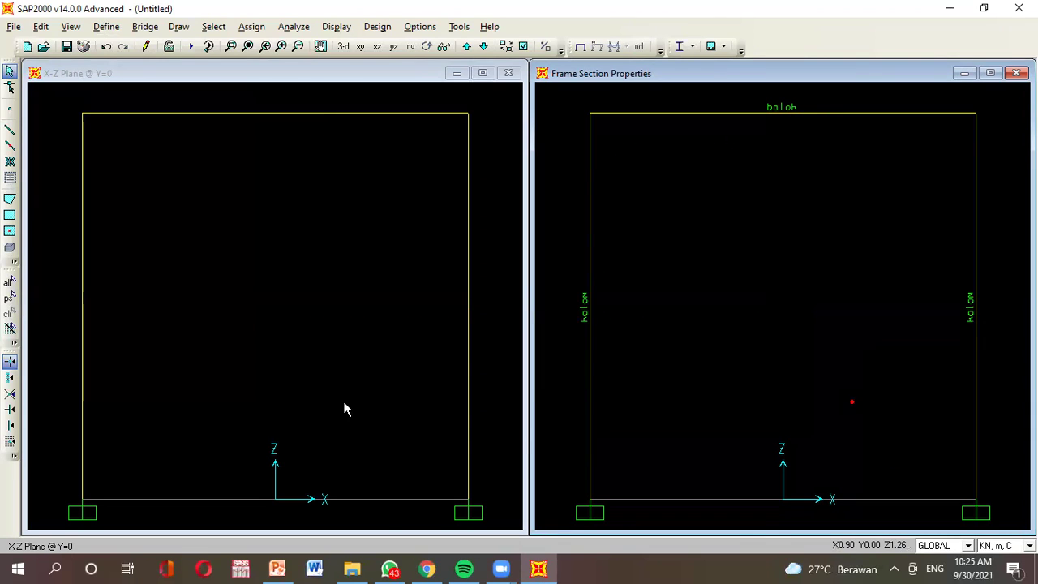
# Define a new load pattern named HIDUP of type LIVE alongside the existing DEAD pattern
pyautogui.click(183, 74)
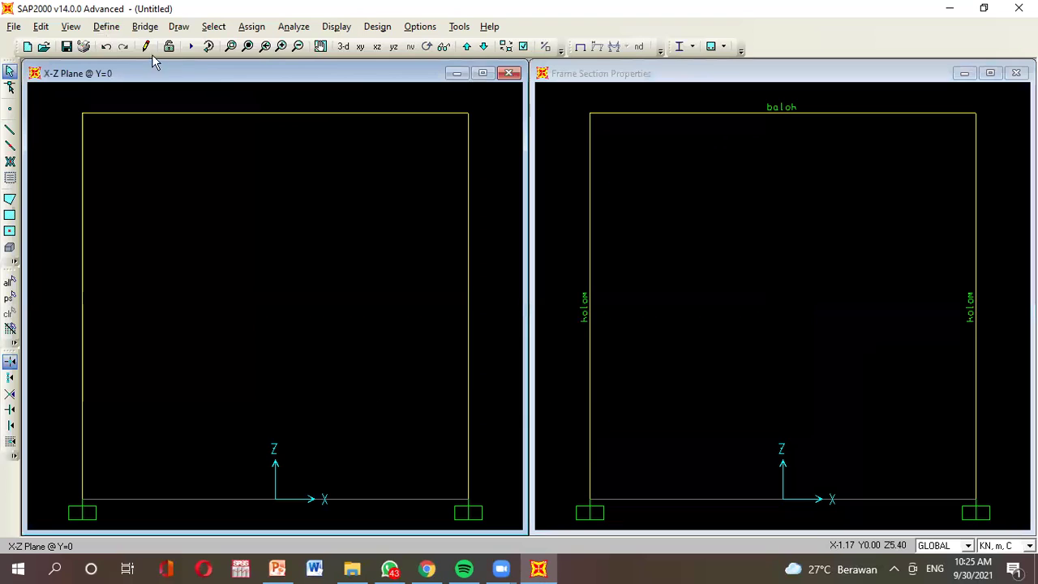
pyautogui.click(118, 29)
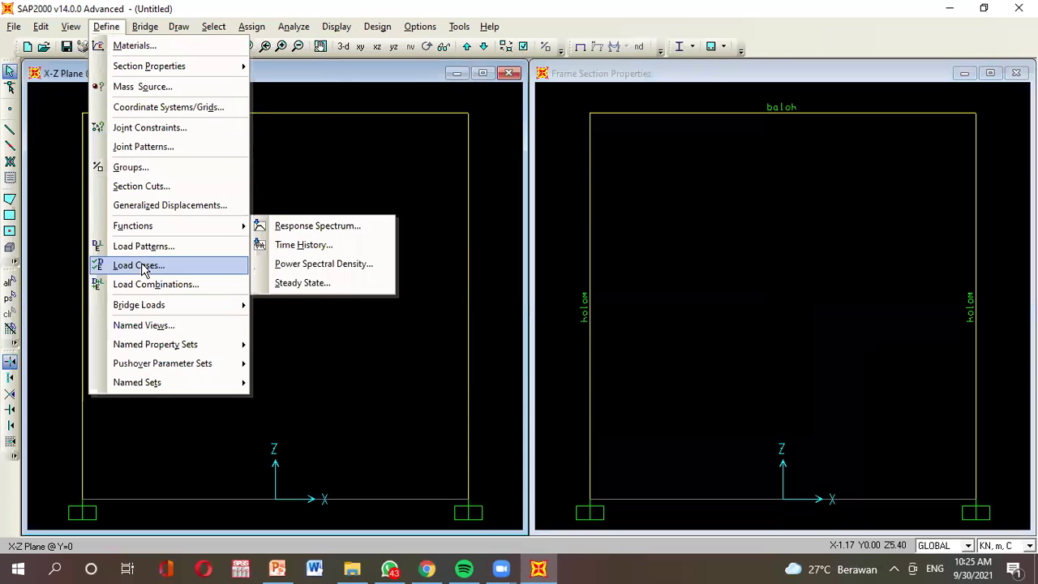
pyautogui.click(162, 249)
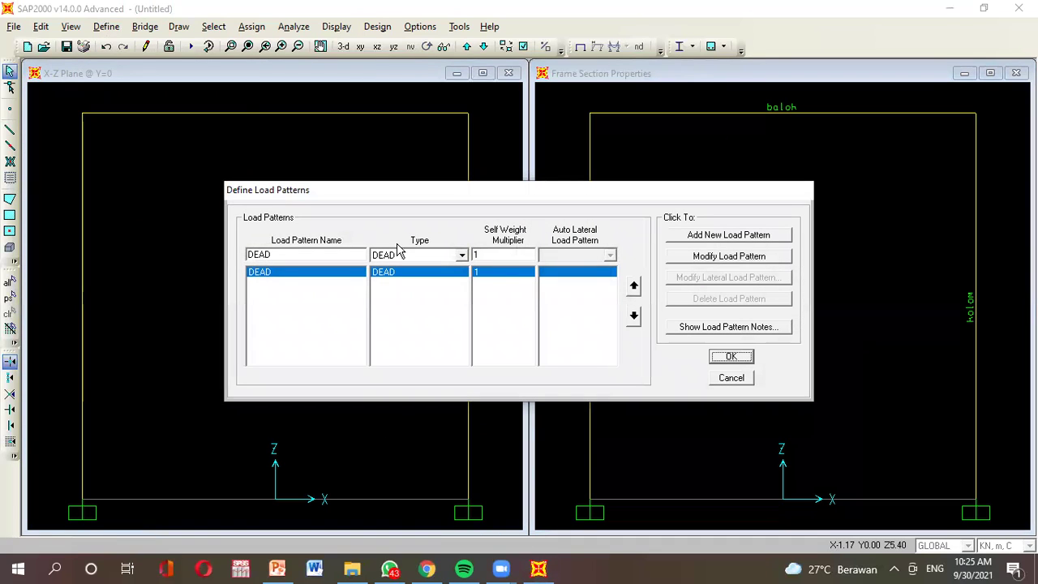
pyautogui.doubleClick(332, 260)
pyautogui.write('hidup')
pyautogui.moveTo(313, 256); pyautogui.dragTo(227, 261)
pyautogui.write('HIDUP')
pyautogui.click(431, 256)
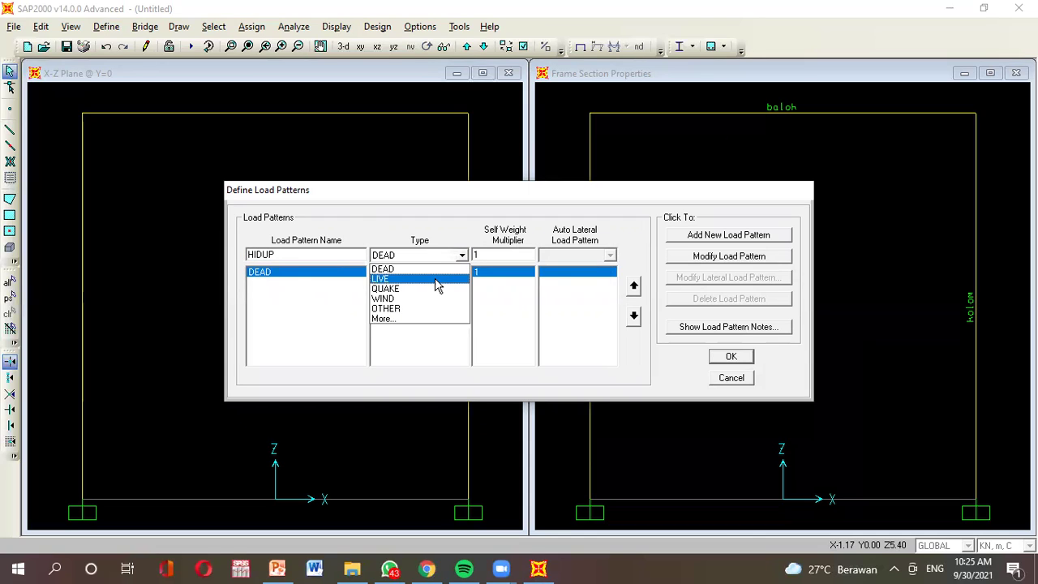
pyautogui.click(438, 279)
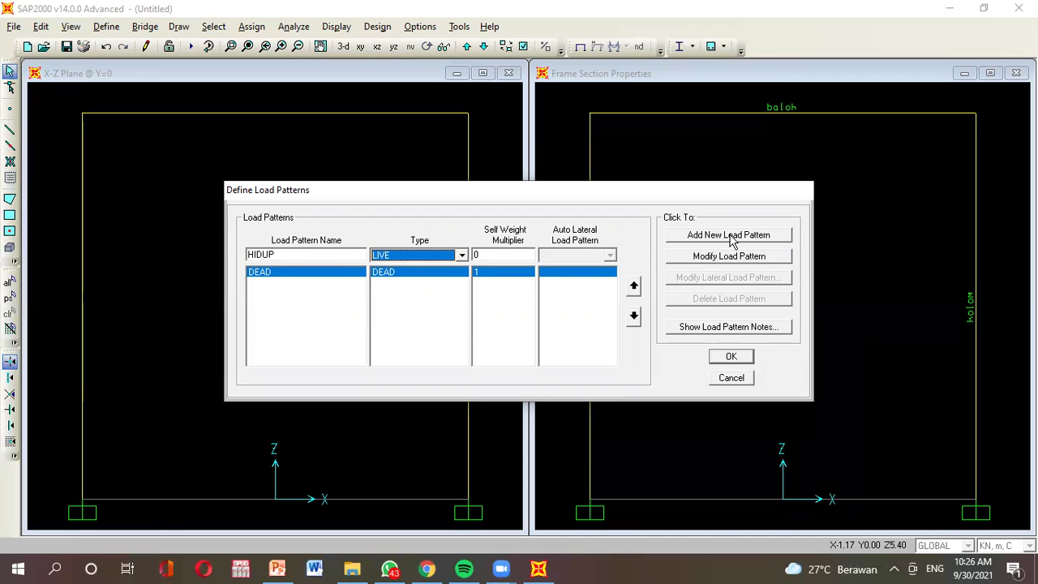
pyautogui.click(739, 240)
pyautogui.click(388, 272)
pyautogui.click(391, 282)
pyautogui.click(402, 273)
pyautogui.click(417, 283)
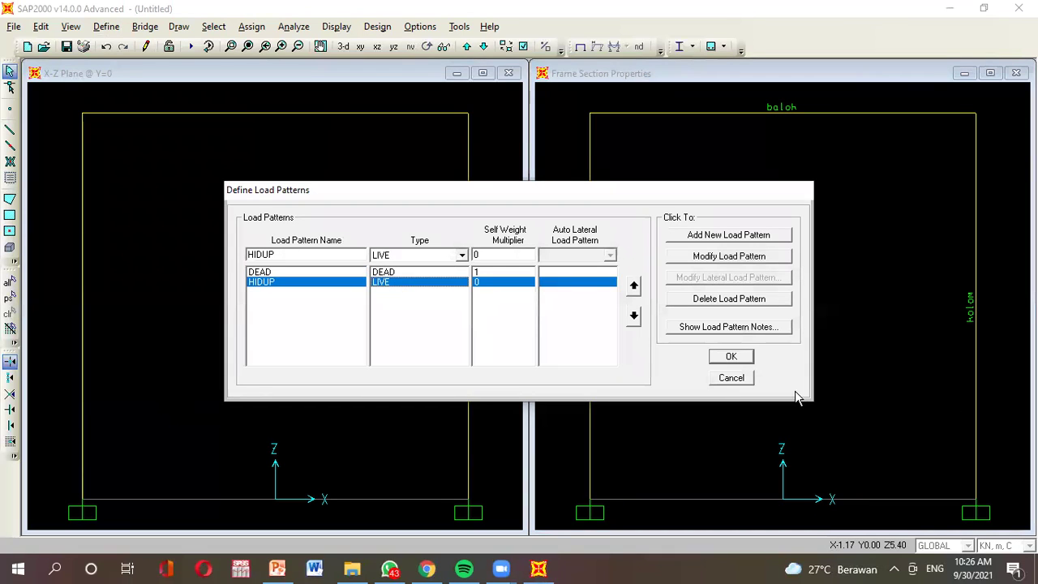
pyautogui.click(731, 357)
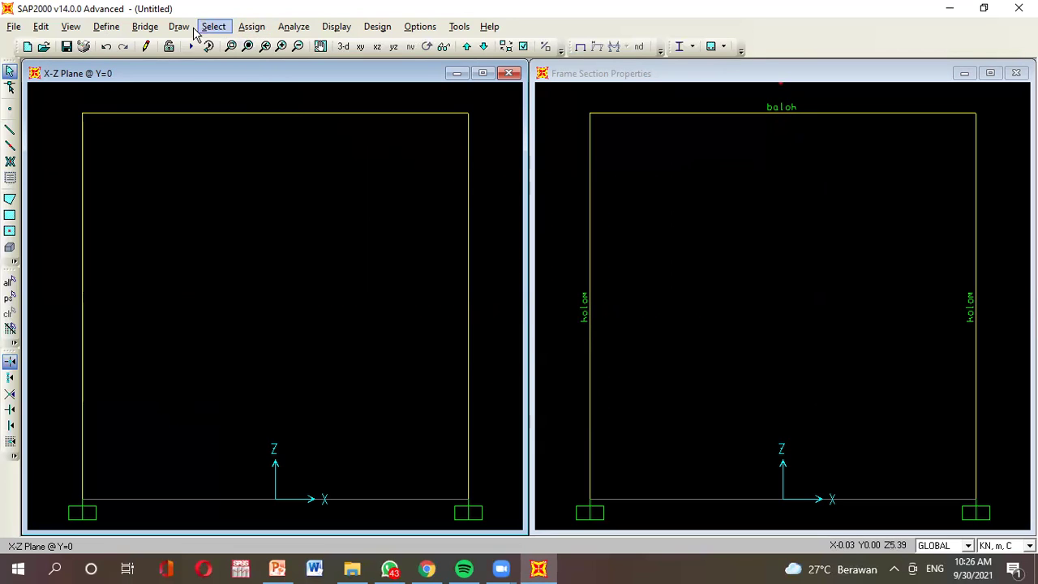
# Review the PL point loads and the qd distributed load marked on the portal sketch in PowerPoint
pyautogui.moveTo(363, 573)
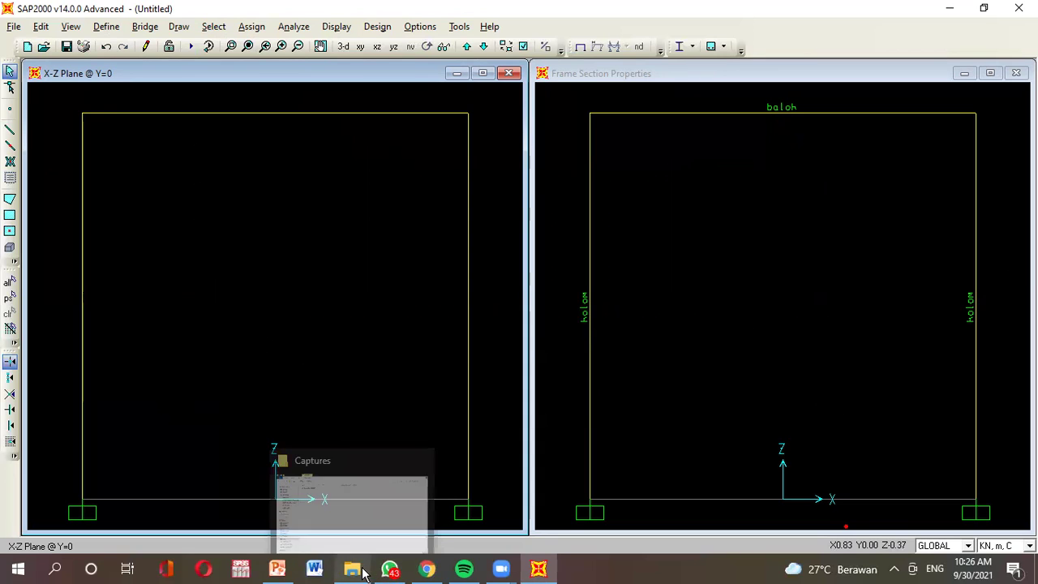
pyautogui.click(278, 569)
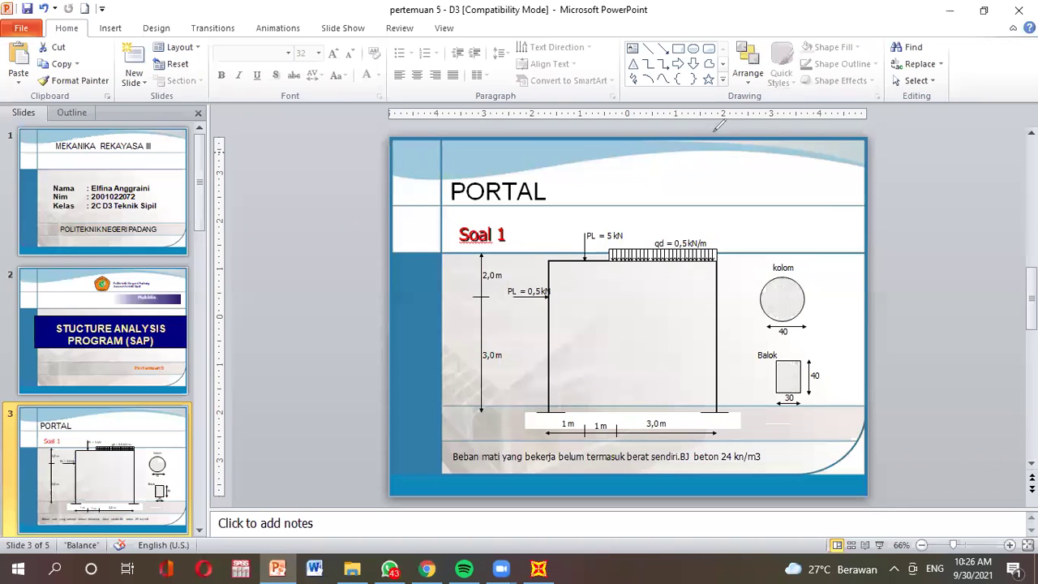
pyautogui.moveTo(559, 277)
pyautogui.mouseDown()
pyautogui.moveTo(564, 302)
pyautogui.moveTo(511, 310)
pyautogui.moveTo(501, 285)
pyautogui.moveTo(509, 274)
pyautogui.mouseUp()
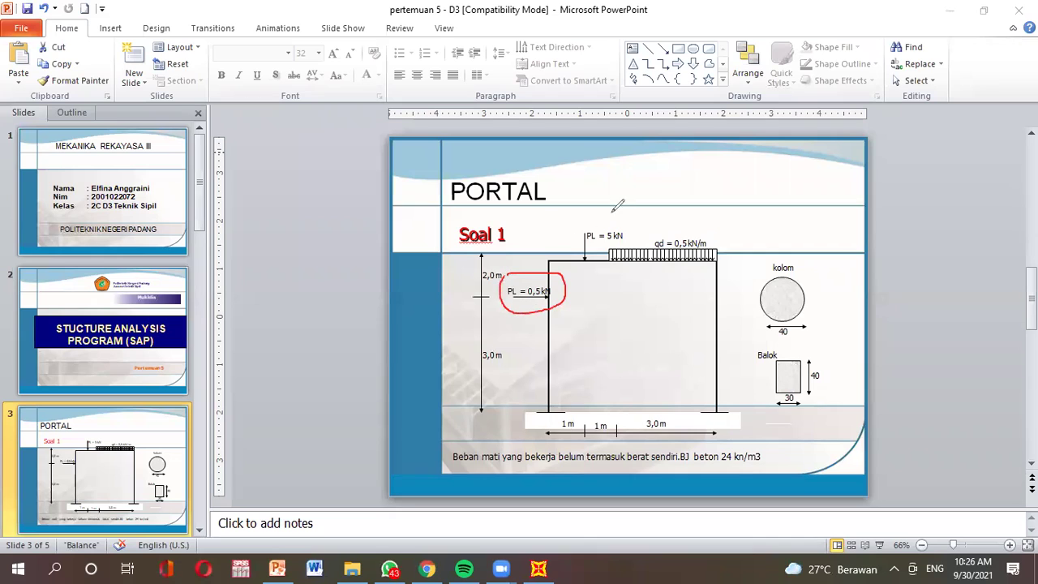
pyautogui.moveTo(572, 219)
pyautogui.mouseDown()
pyautogui.moveTo(639, 229)
pyautogui.moveTo(593, 276)
pyautogui.moveTo(579, 215)
pyautogui.mouseUp()
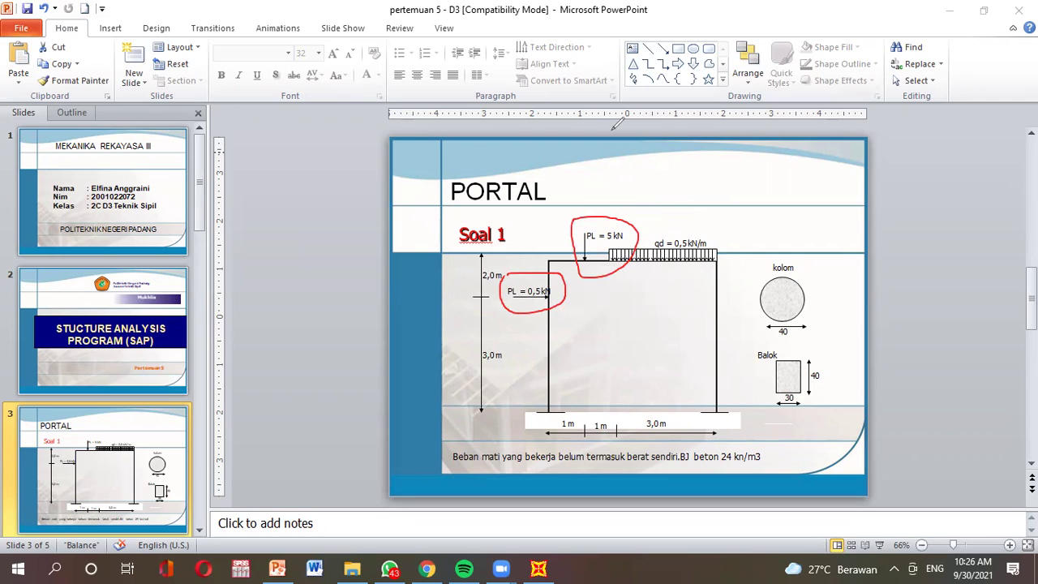
pyautogui.moveTo(622, 232)
pyautogui.mouseDown()
pyautogui.moveTo(729, 231)
pyautogui.moveTo(670, 275)
pyautogui.moveTo(607, 276)
pyautogui.moveTo(599, 235)
pyautogui.moveTo(628, 231)
pyautogui.mouseUp()
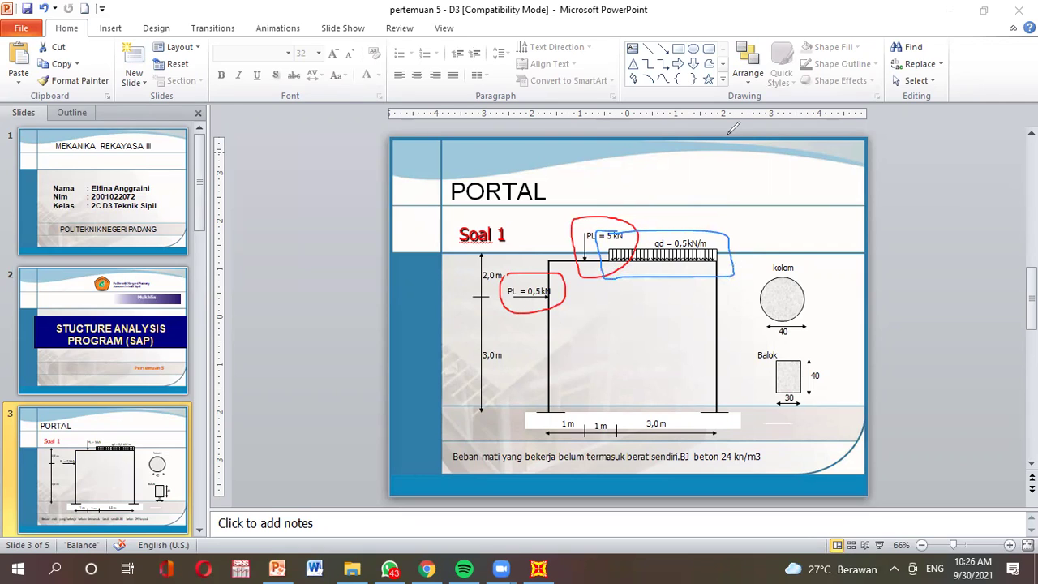
pyautogui.click(727, 134)
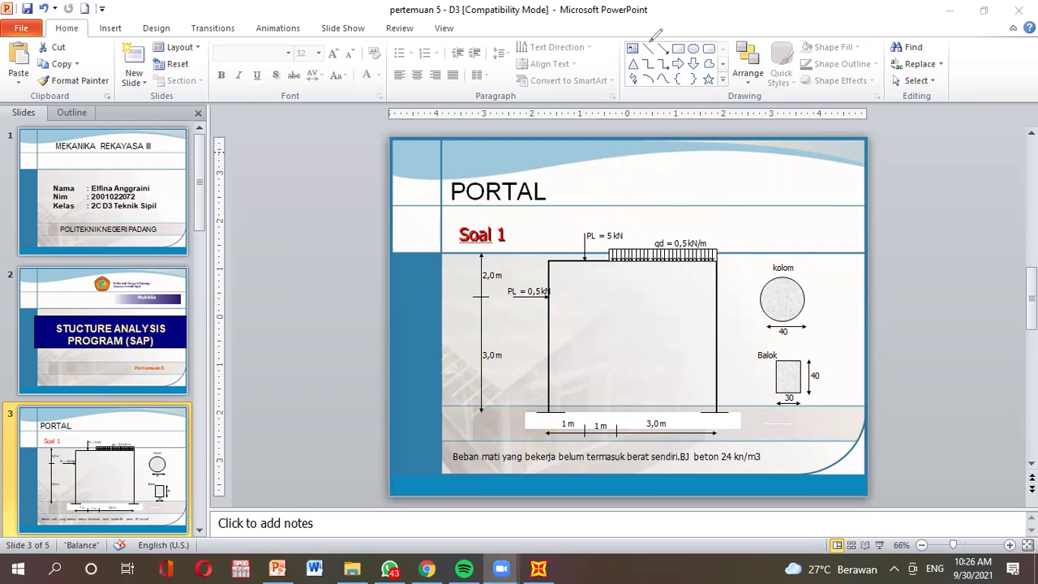
# In SAP2000, set up a frame point load on the left column with pattern HIDUP, direction X, and absolute distances from End-I
pyautogui.click(538, 569)
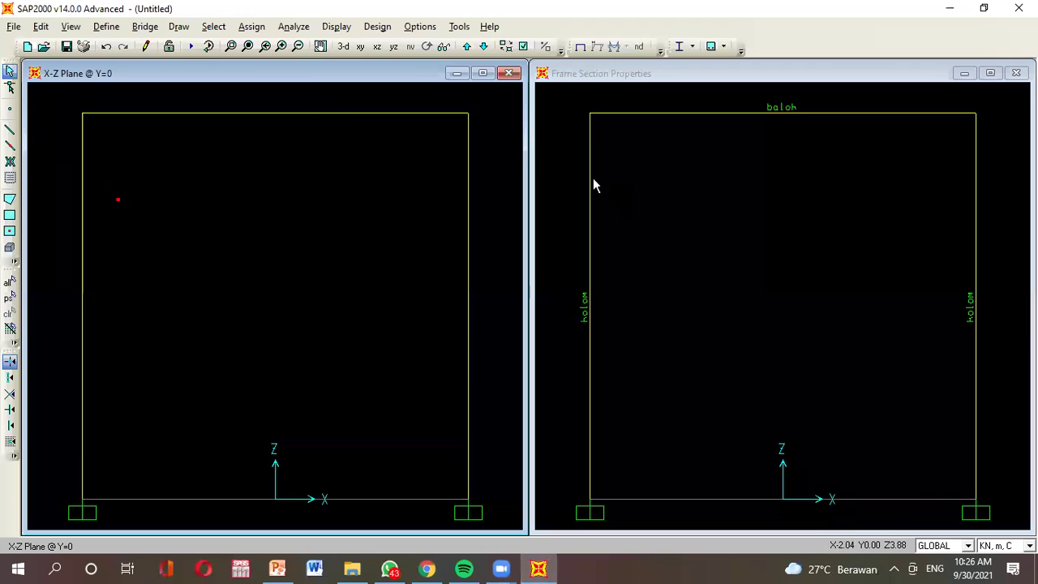
pyautogui.click(82, 321)
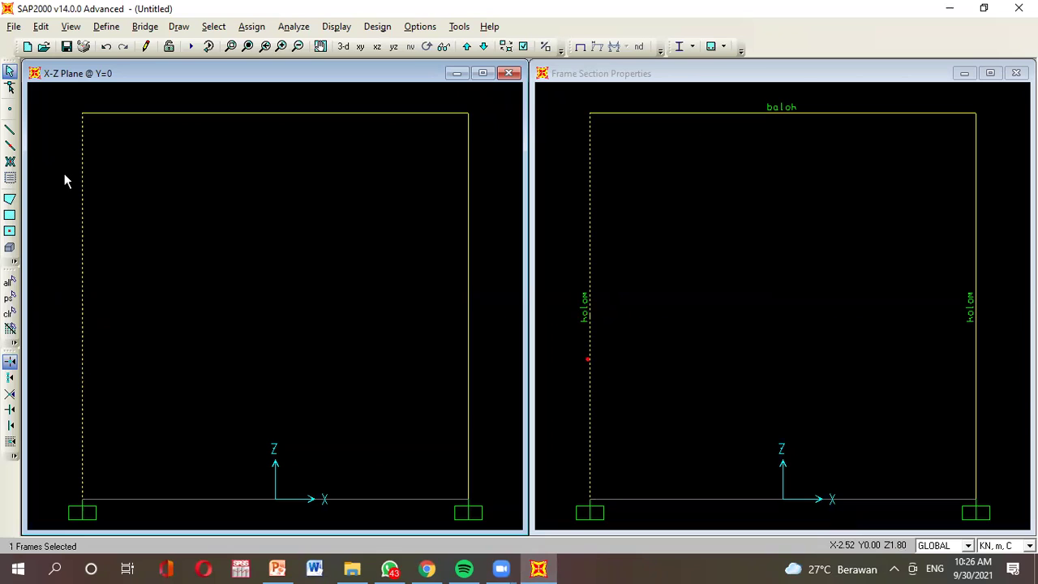
pyautogui.click(254, 29)
pyautogui.moveTo(325, 203)
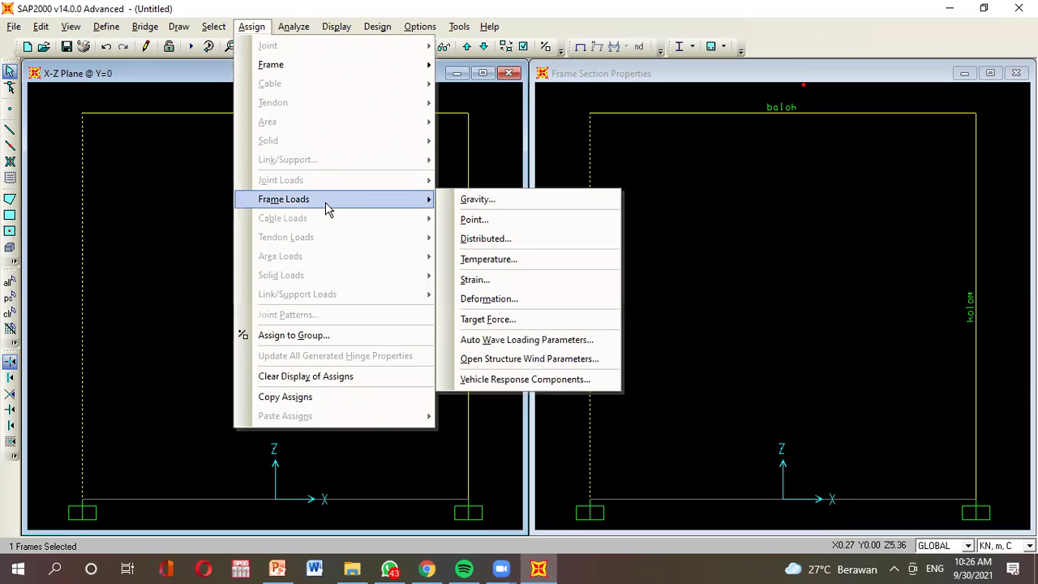
pyautogui.click(511, 225)
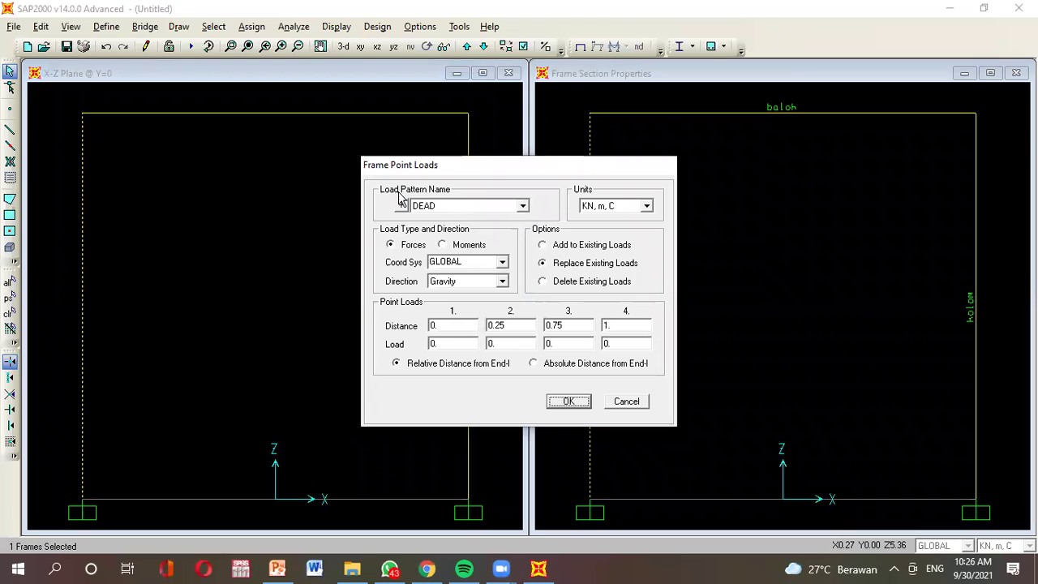
pyautogui.click(448, 206)
pyautogui.click(466, 230)
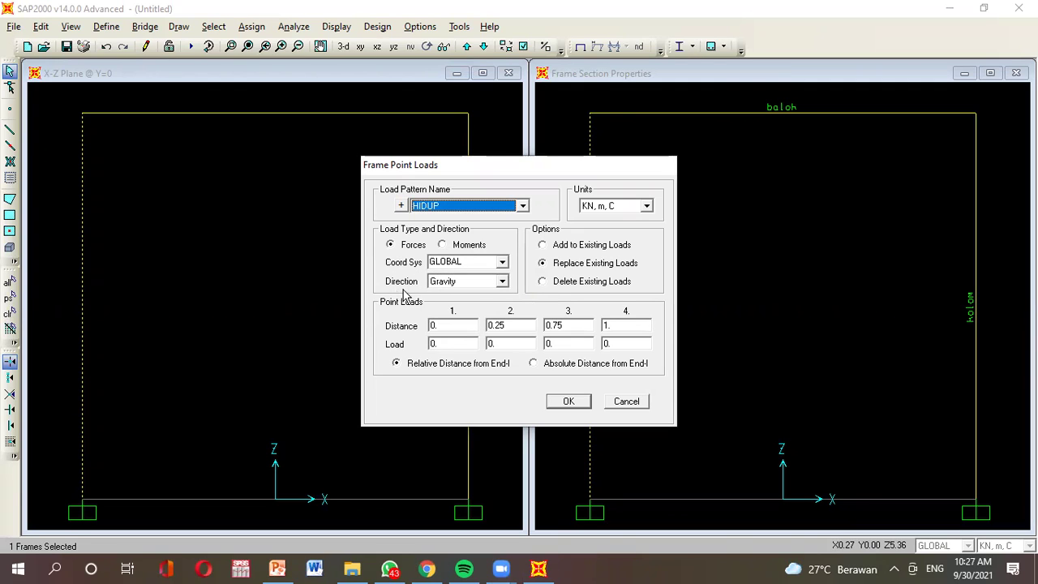
pyautogui.click(462, 281)
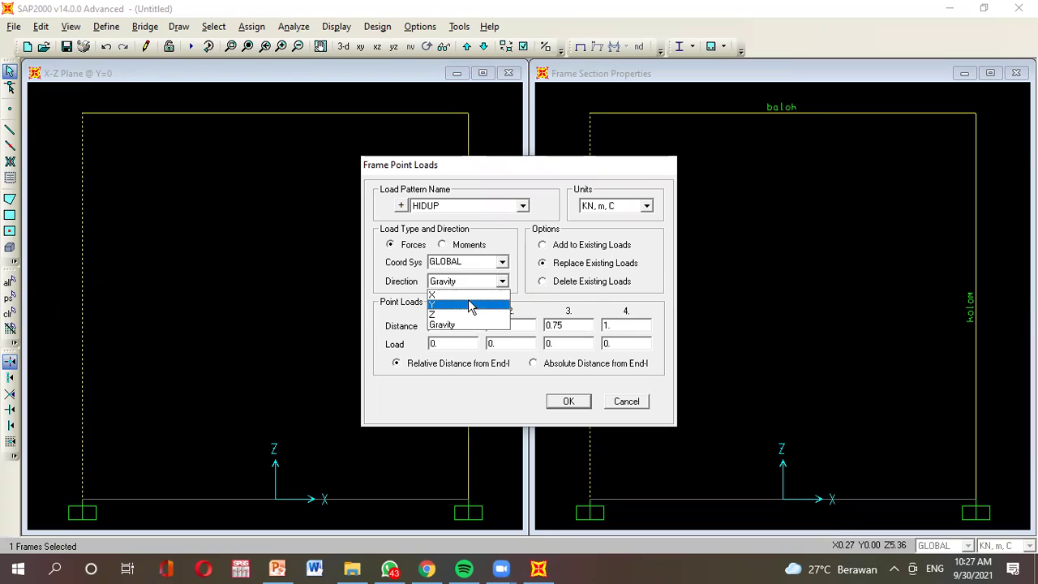
pyautogui.click(471, 295)
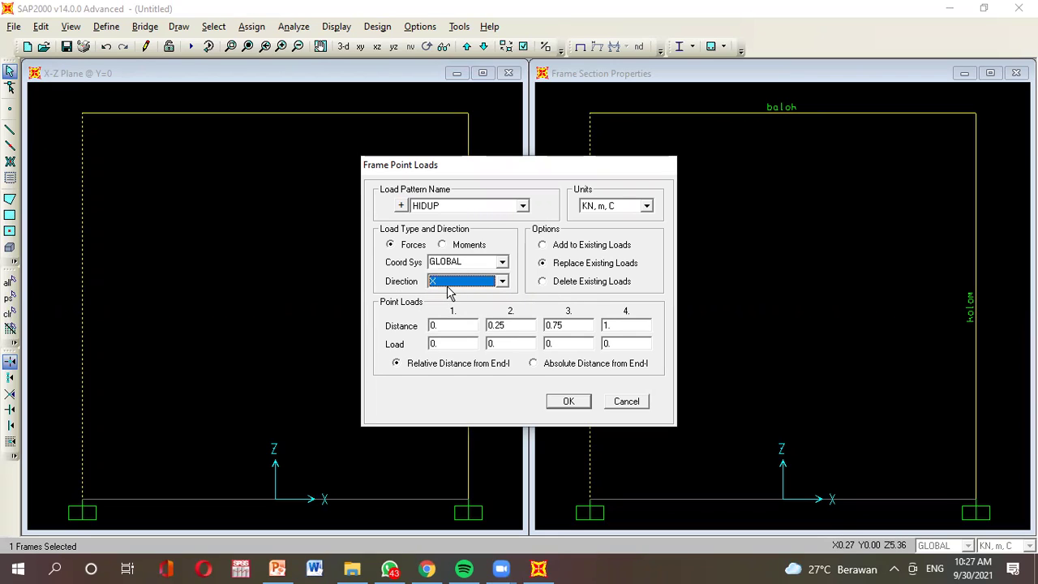
pyautogui.click(548, 365)
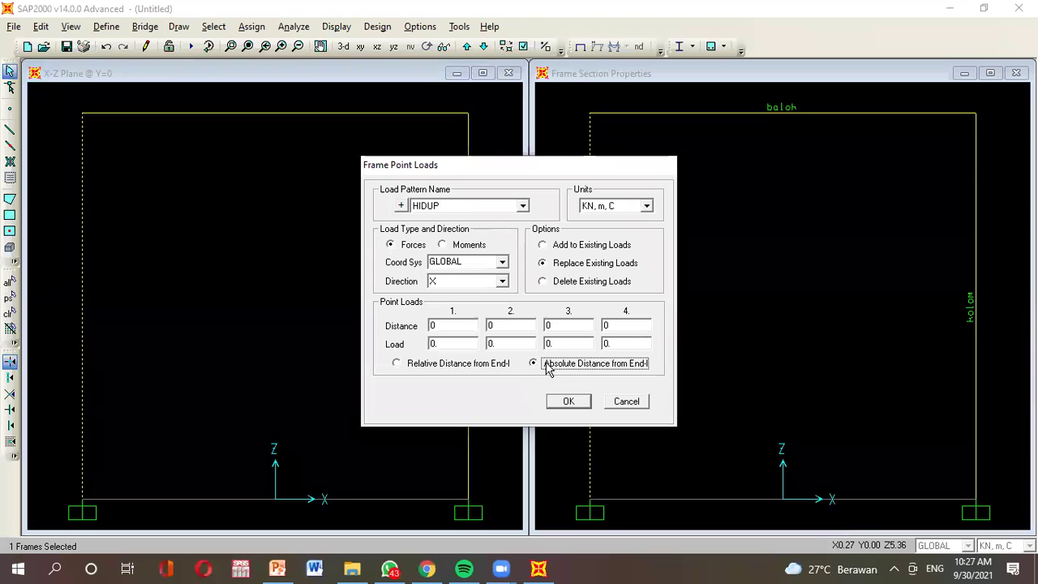
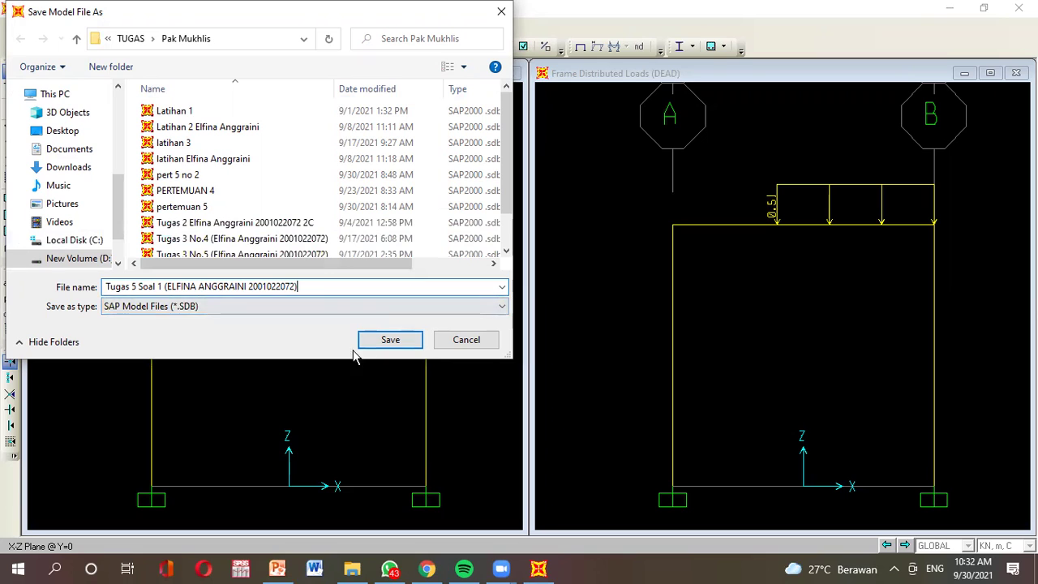
# Save the model as Tugas 5 Soal 1 plus the student's name and number, and set the analysis degrees of freedom to Plane Frame (XZ Plane)
pyautogui.click(375, 344)
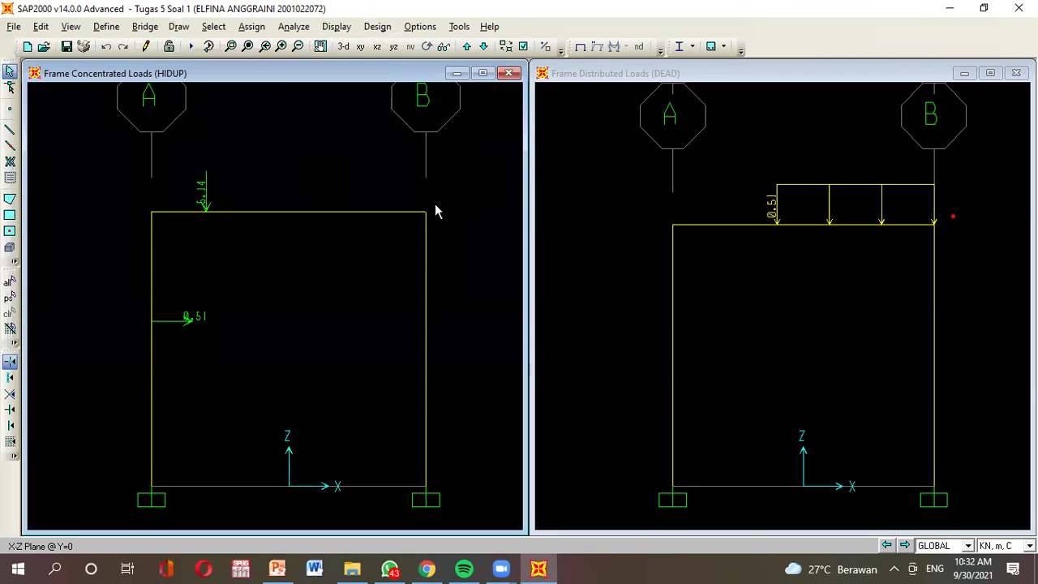
pyautogui.click(295, 29)
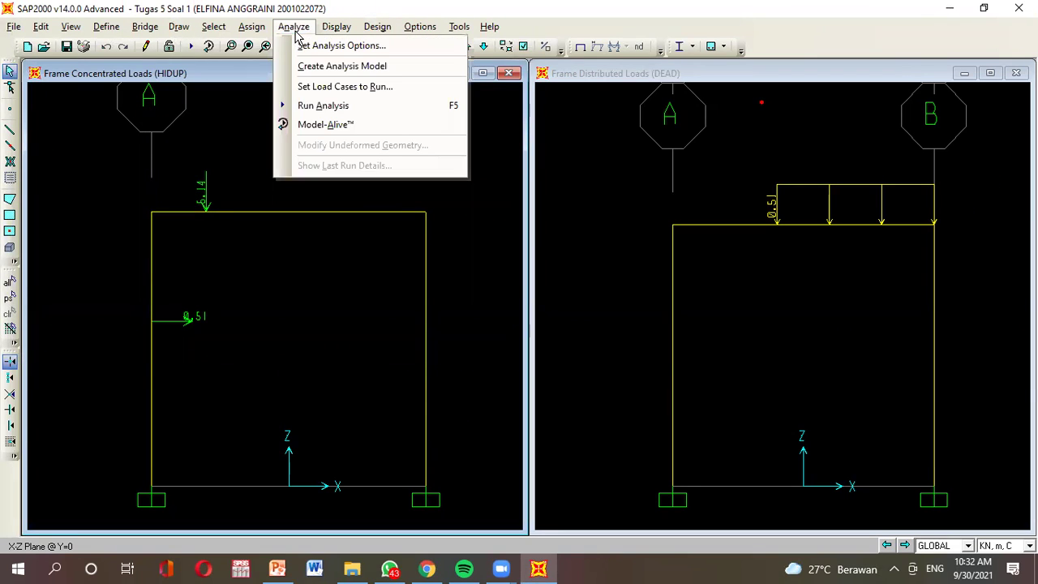
pyautogui.click(303, 47)
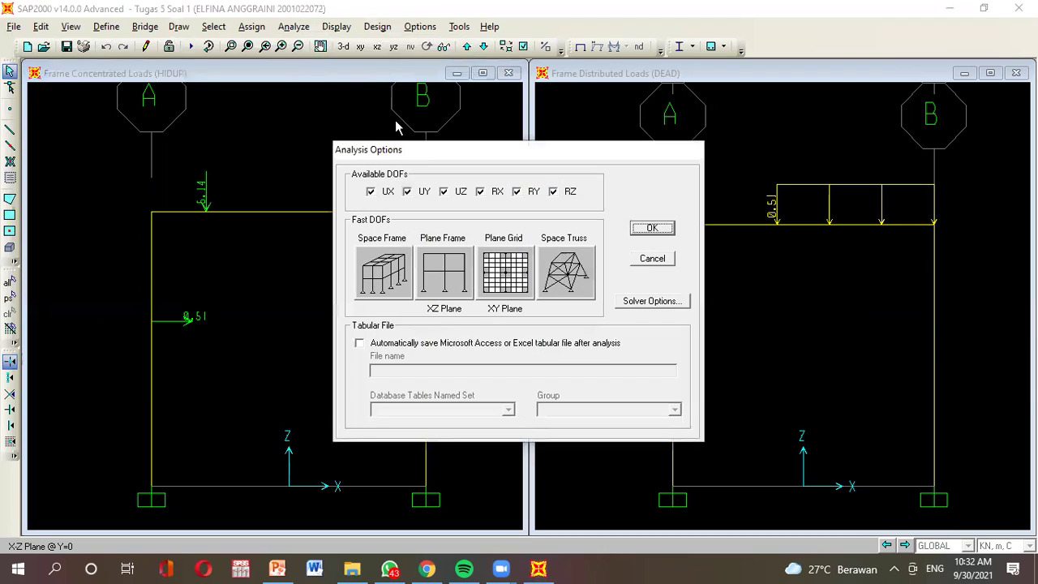
pyautogui.click(443, 277)
pyautogui.click(653, 230)
# Run the analysis of the portal frame model
pyautogui.click(295, 28)
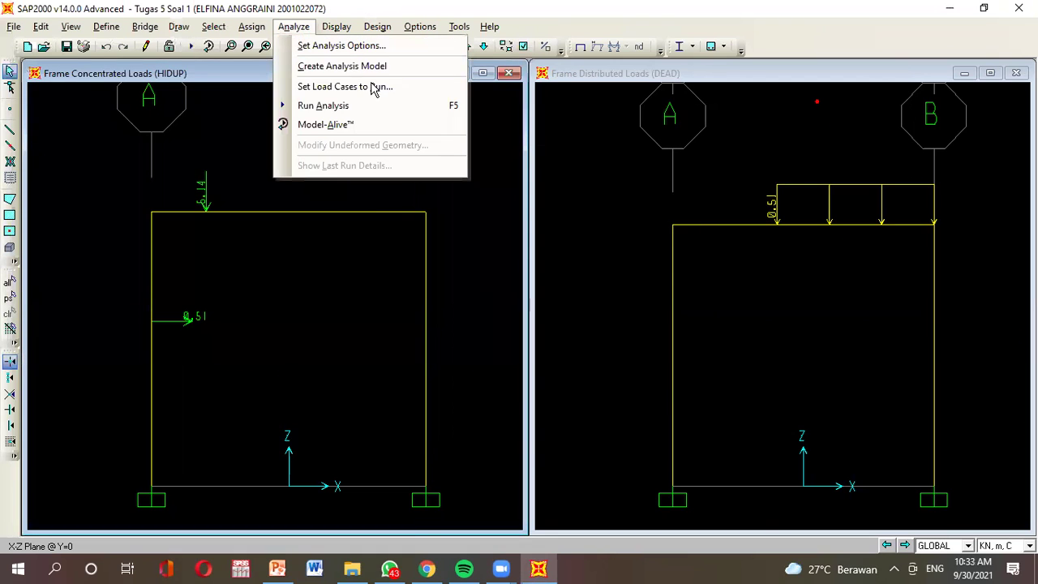
pyautogui.click(377, 107)
pyautogui.click(701, 373)
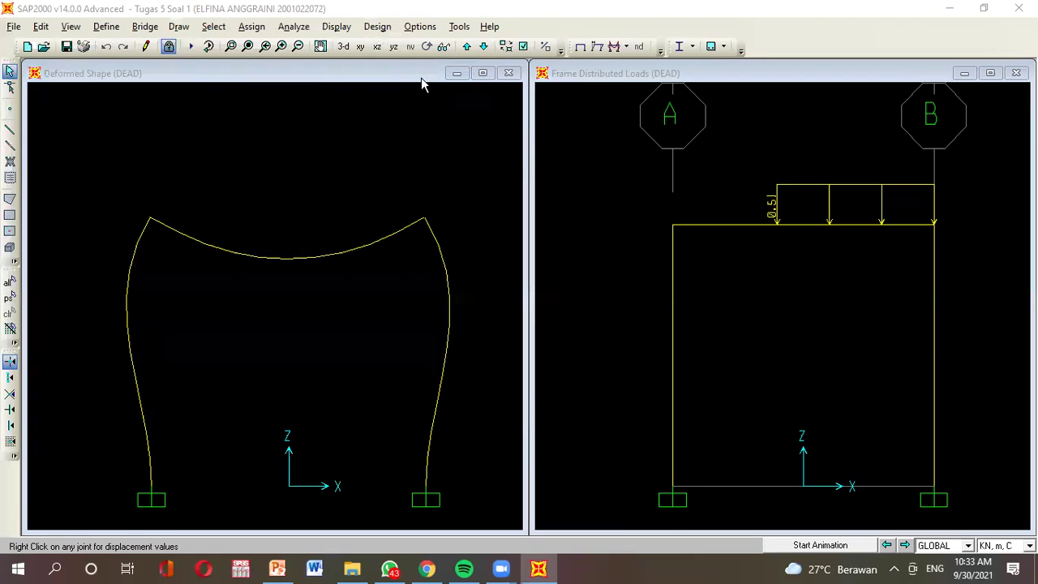
# Arrange the display into four windows and change the 3-D and X-Y plane views to the X-Z plane
pyautogui.click(425, 26)
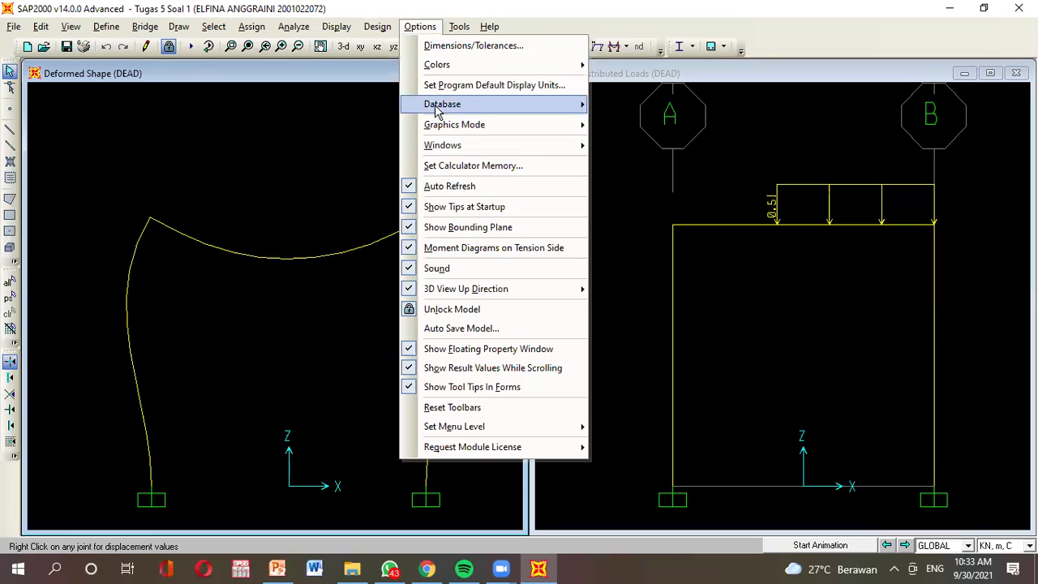
pyautogui.moveTo(460, 155)
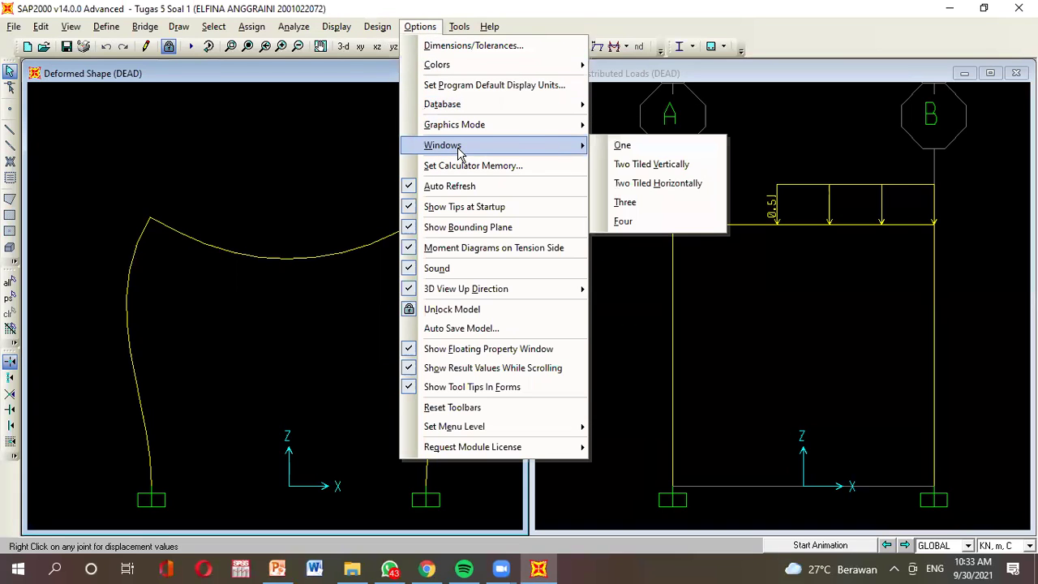
pyautogui.click(651, 226)
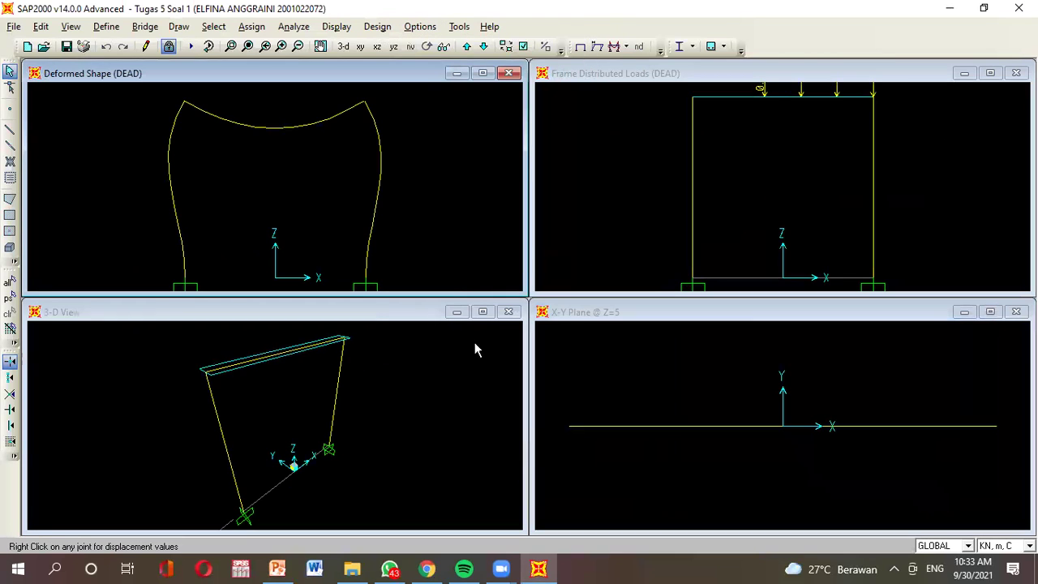
pyautogui.click(265, 314)
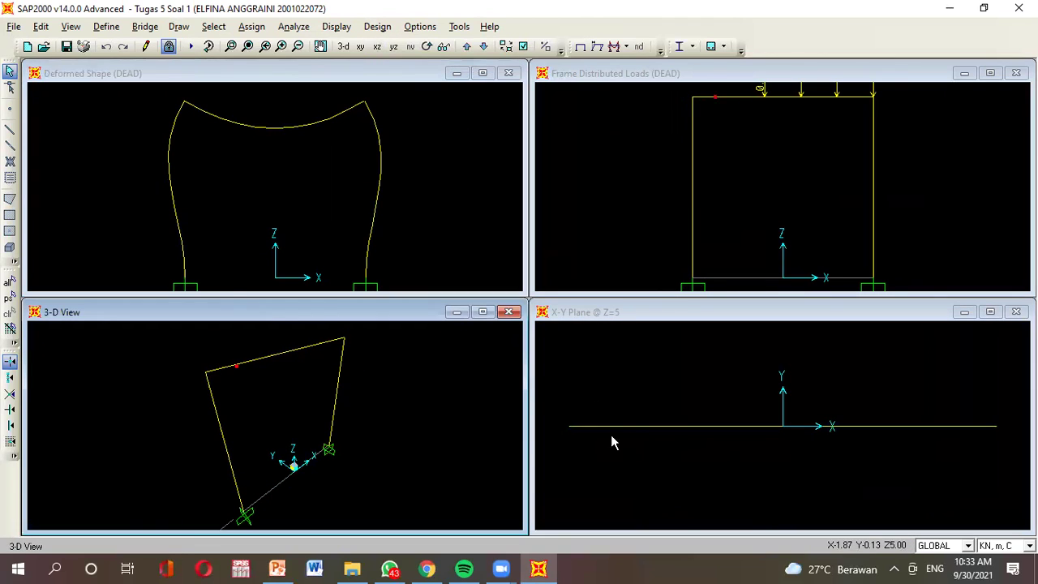
pyautogui.click(377, 46)
pyautogui.click(677, 316)
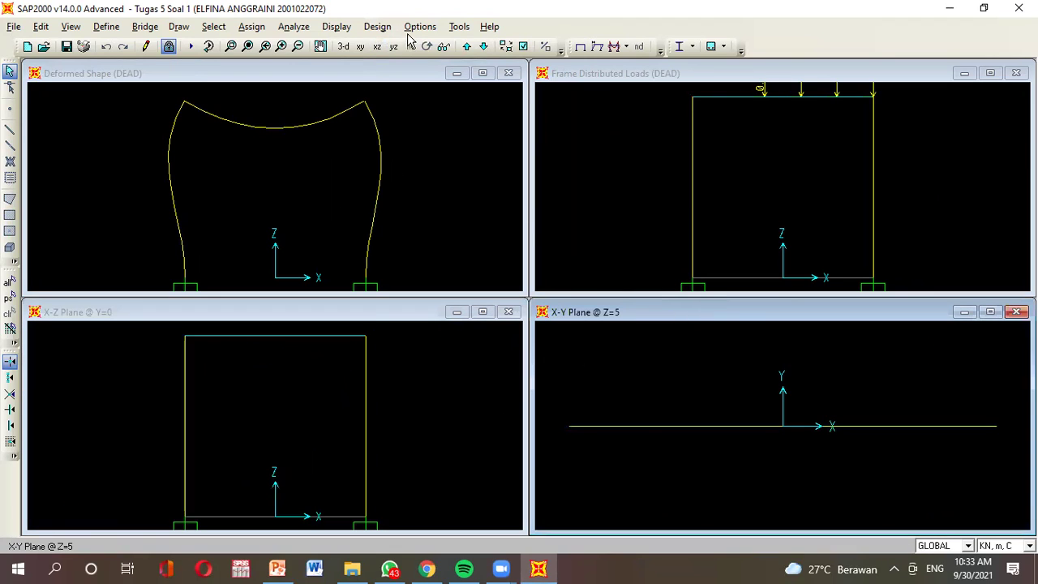
pyautogui.click(377, 46)
# Zoom out the Frame Distributed Loads and Deformed Shape views so the frame fits inside each window
pyautogui.click(665, 75)
pyautogui.scroll(-2, 778, 164)
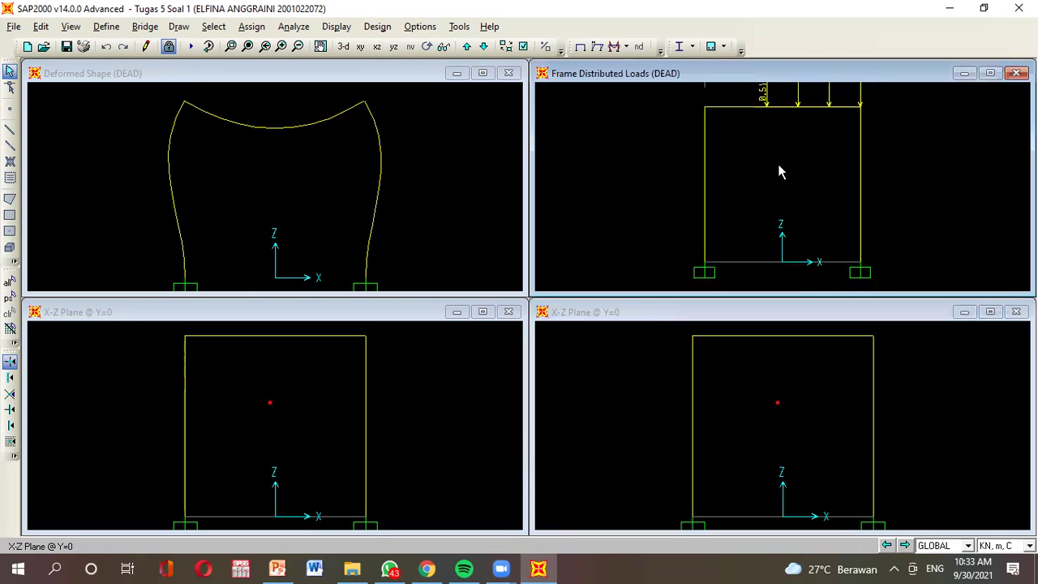
pyautogui.scroll(-2, 782, 156)
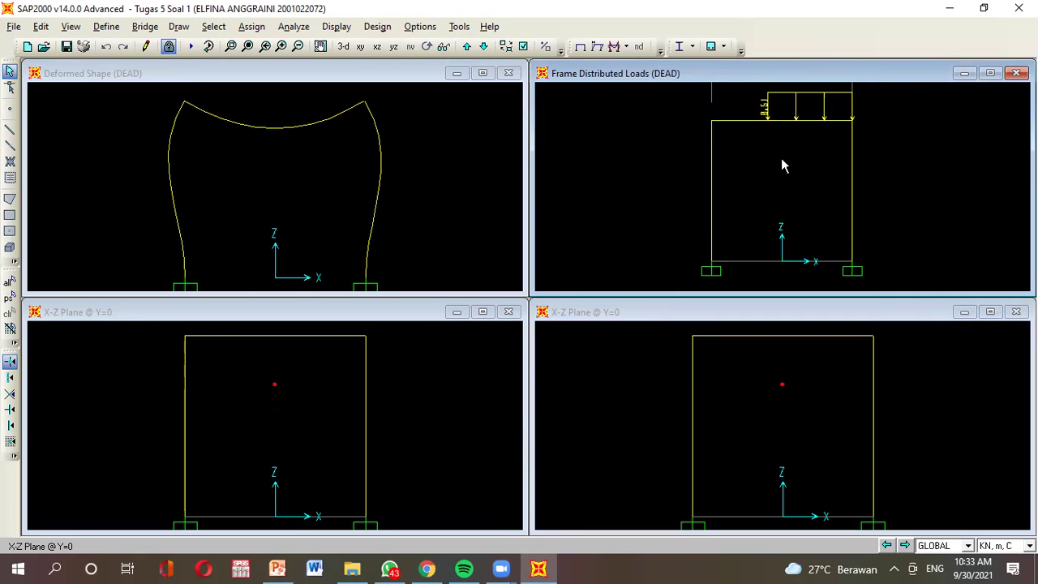
pyautogui.click(259, 188)
pyautogui.scroll(-2, 259, 178)
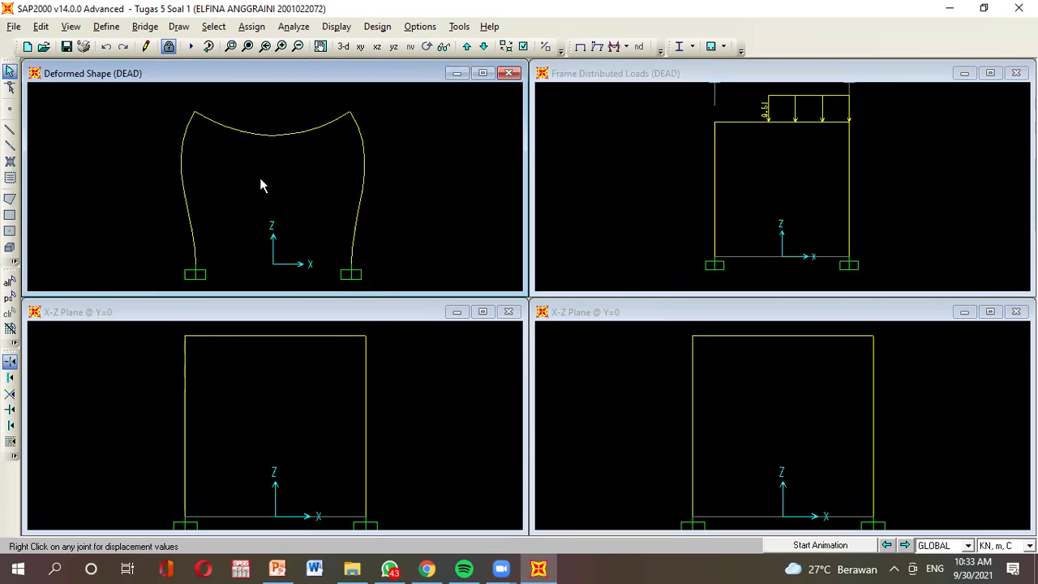
# Zoom out both X-Z Plane views so the frame and its supports fit inside each window
pyautogui.click(268, 396)
pyautogui.scroll(-3, 275, 386)
pyautogui.click(840, 401)
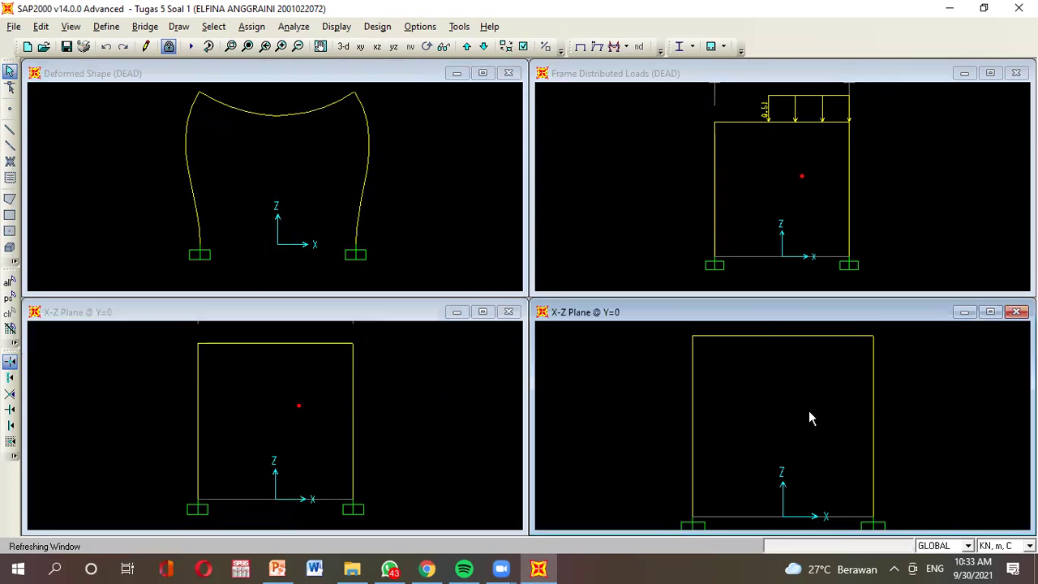
pyautogui.scroll(-2, 808, 410)
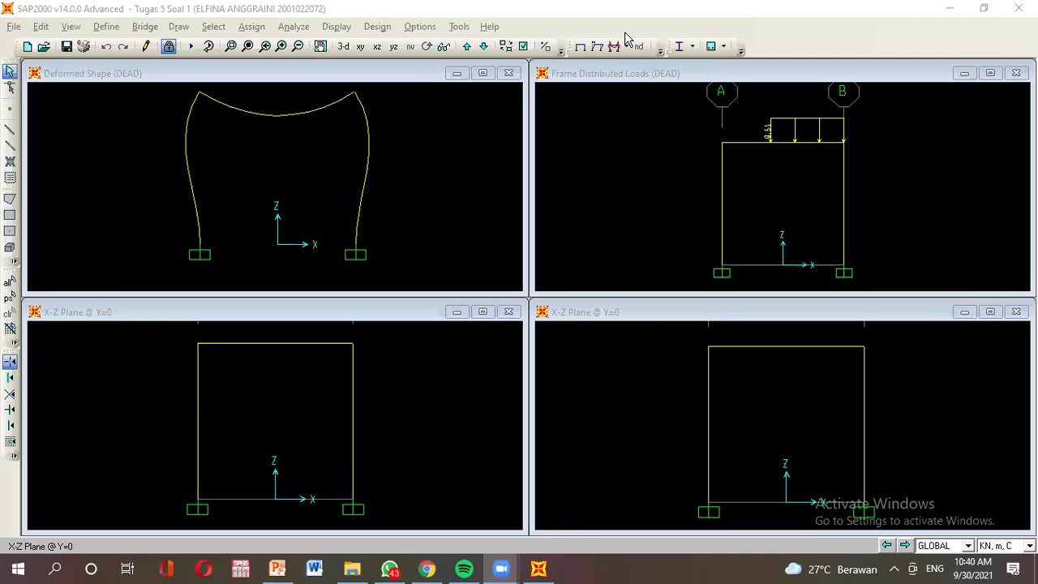
# Replace the Deformed Shape view with the joint reaction forces for the HIDUP load case, shown as arrows
pyautogui.click(556, 154)
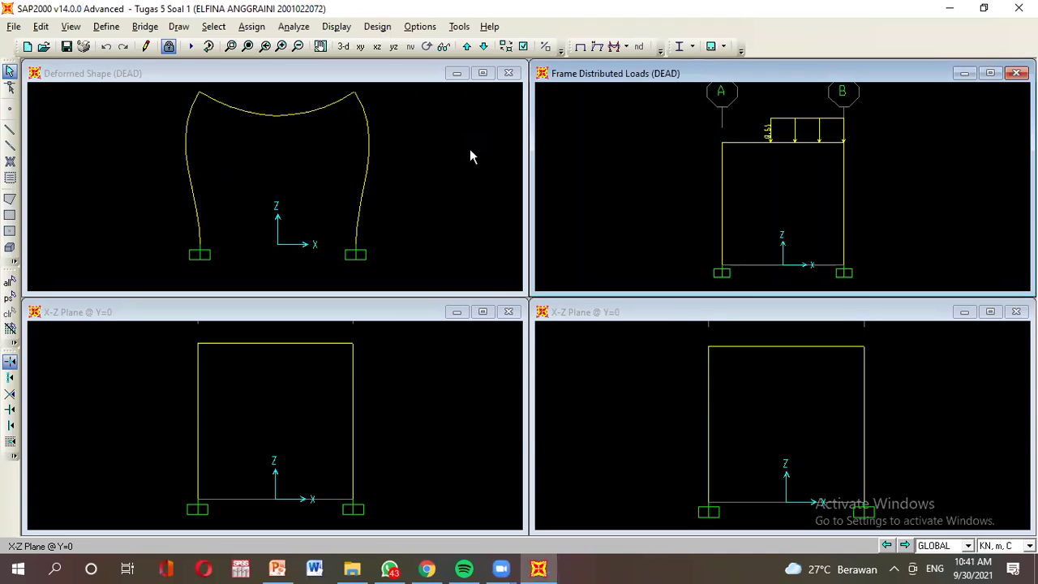
pyautogui.click(119, 111)
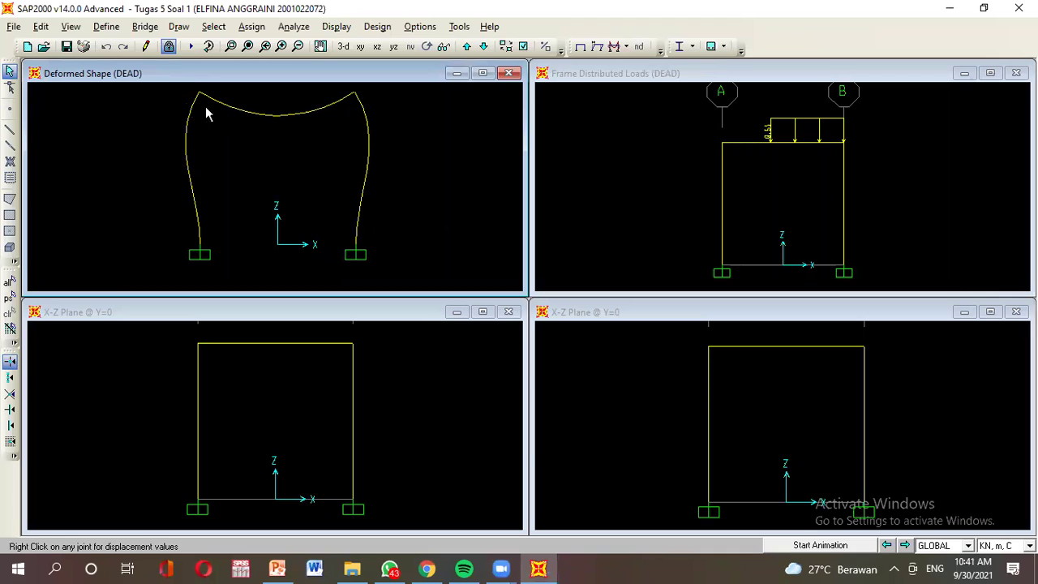
pyautogui.click(336, 27)
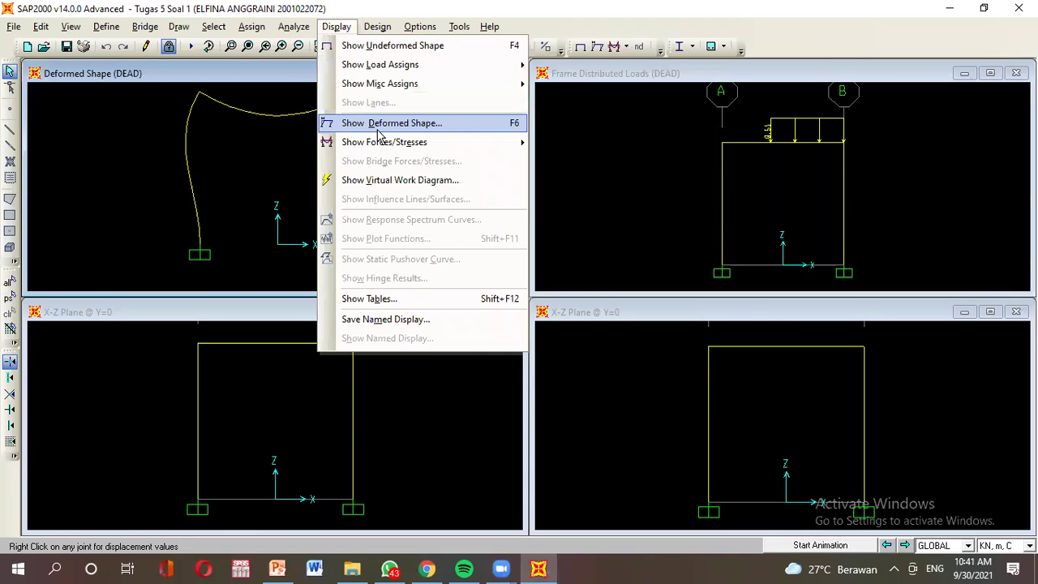
pyautogui.moveTo(377, 146)
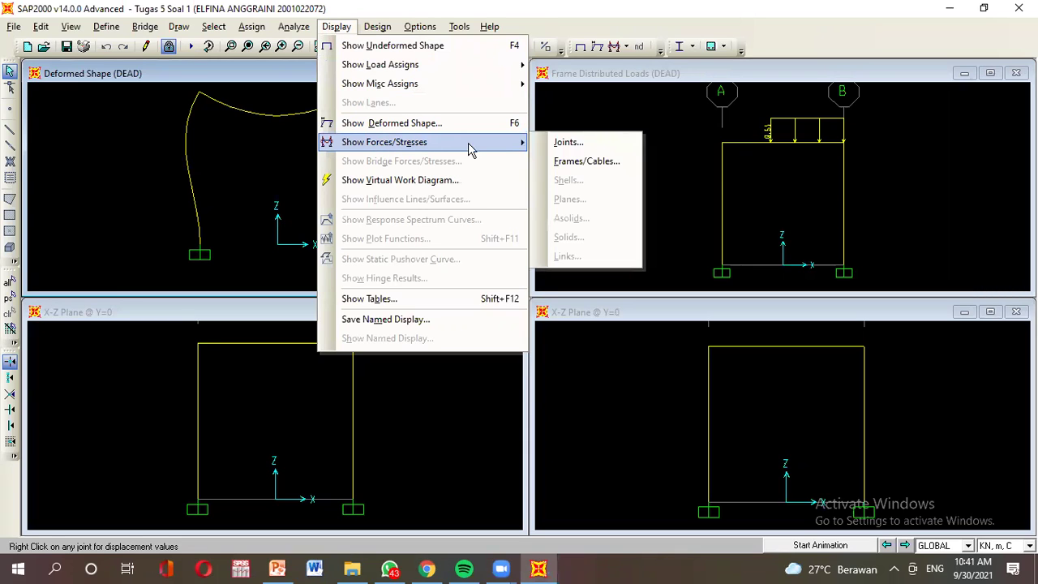
pyautogui.click(571, 145)
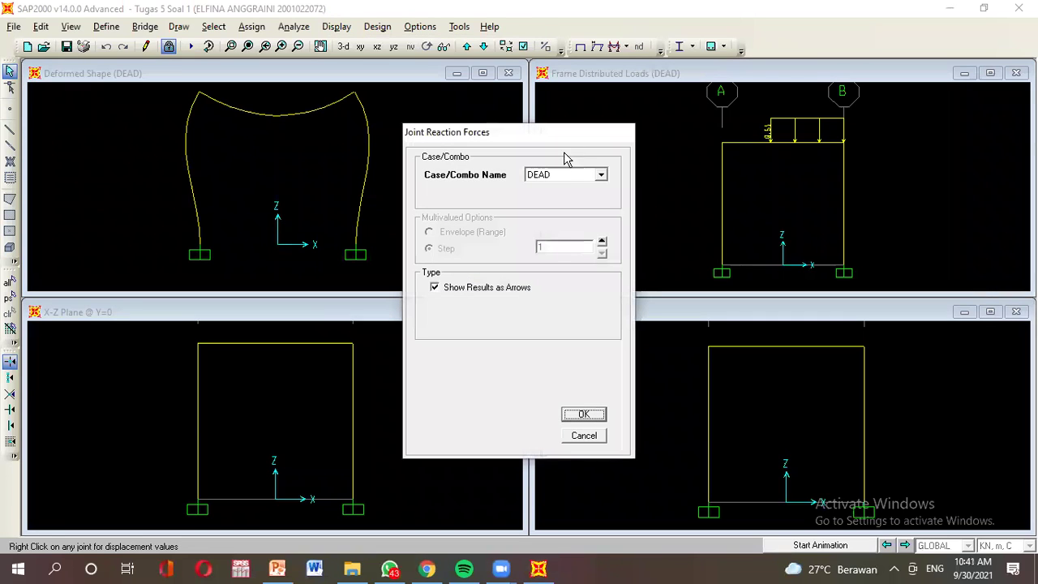
pyautogui.click(538, 177)
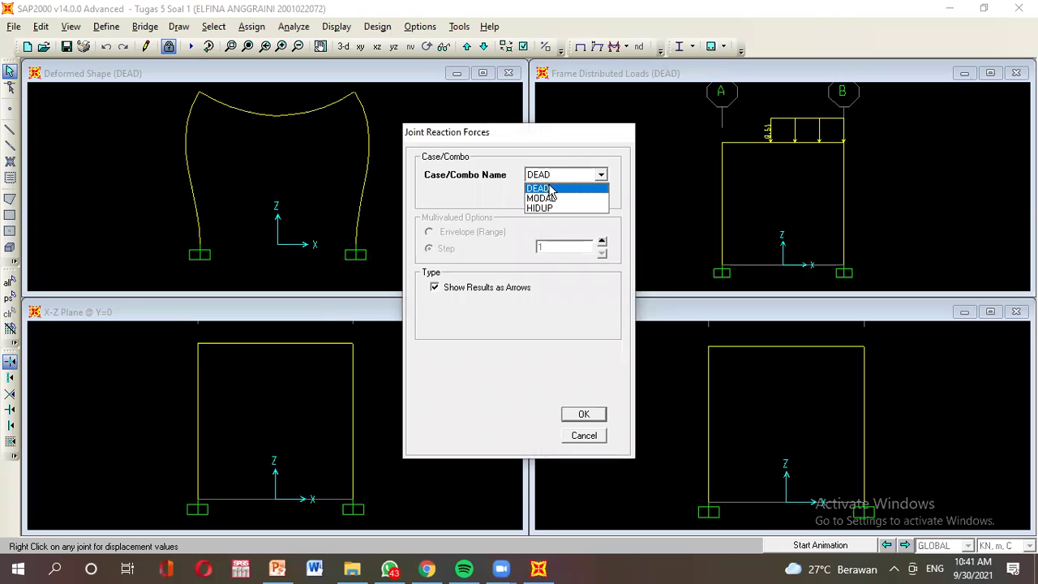
pyautogui.click(562, 208)
pyautogui.click(567, 415)
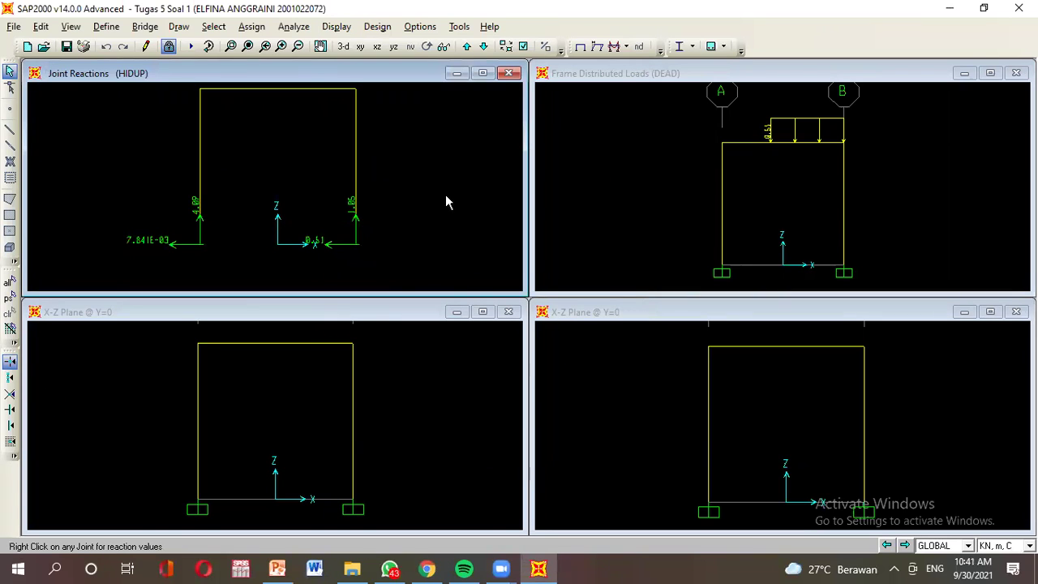
# Display the DEAD case joint reaction forces as arrows in the X-Z Plane view beneath the HIDUP reactions
pyautogui.click(363, 378)
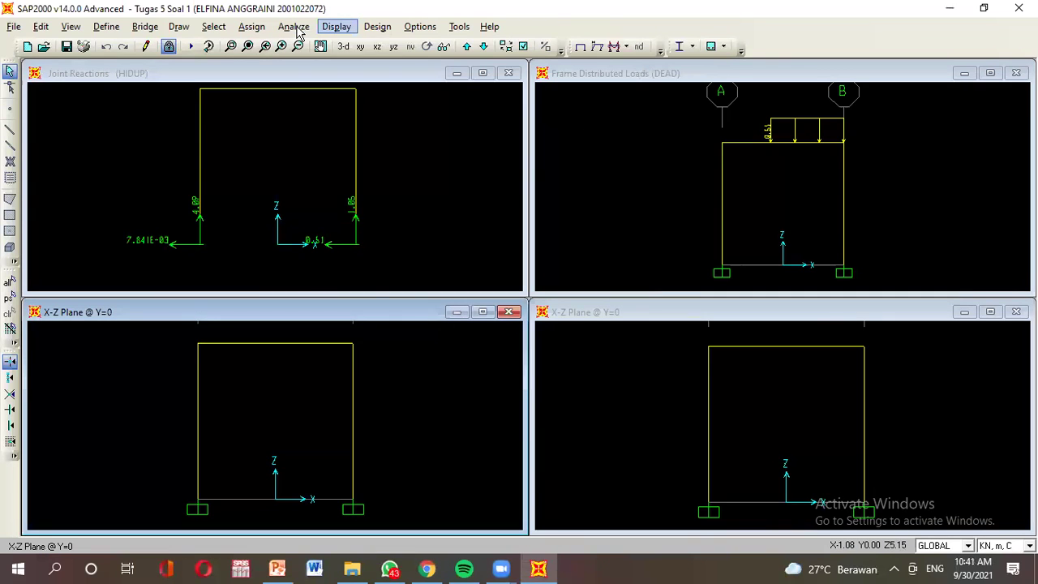
pyautogui.click(336, 26)
pyautogui.moveTo(372, 141)
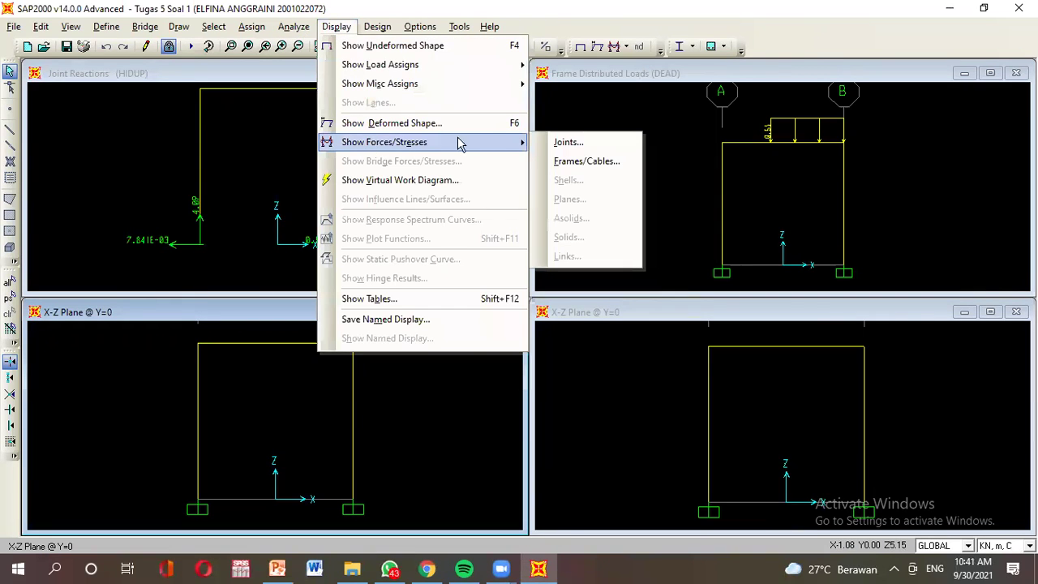
pyautogui.click(569, 143)
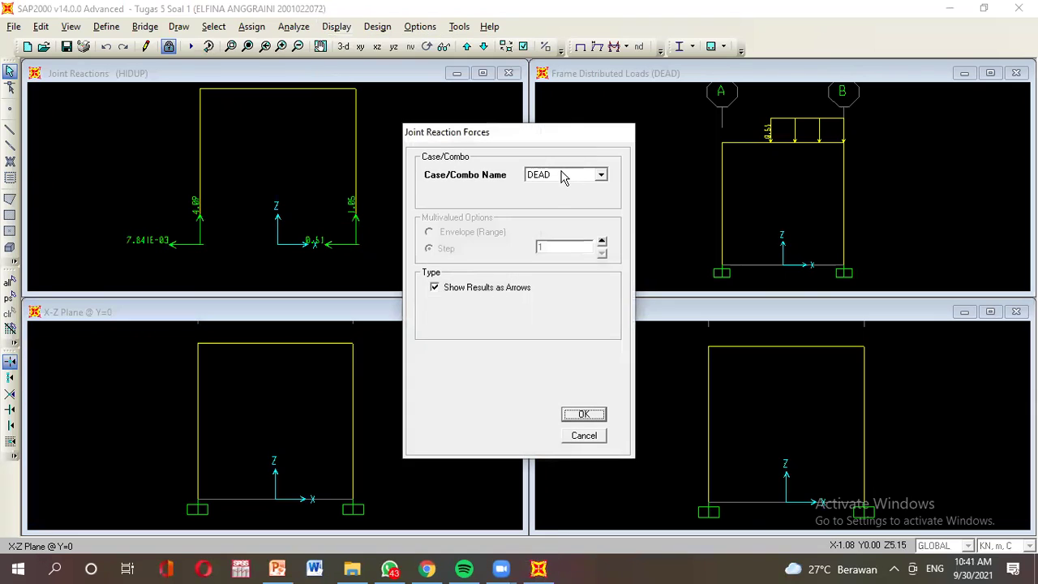
pyautogui.click(583, 414)
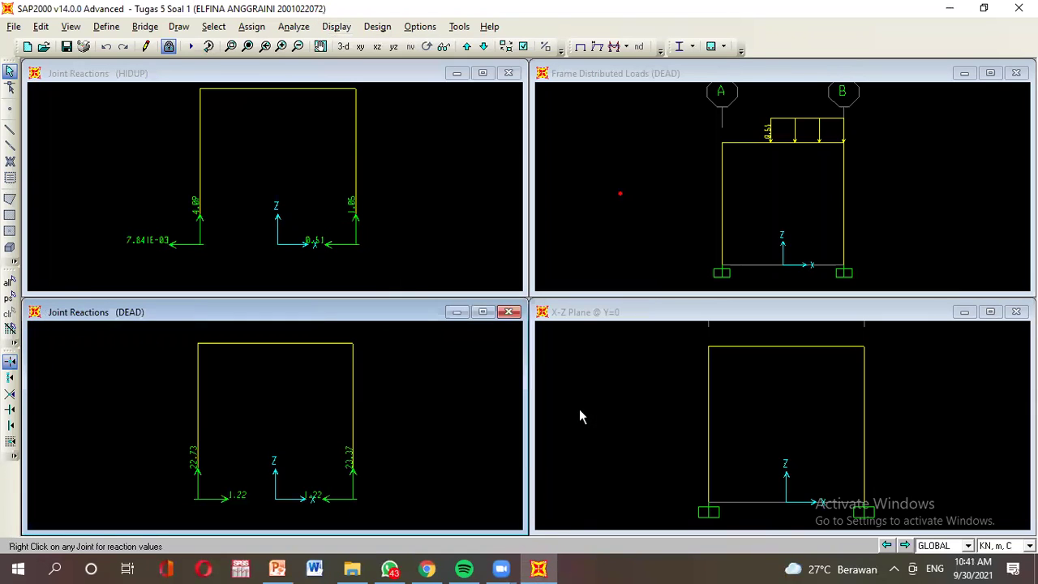
# Replace the Frame Distributed Loads view with the HIDUP case joint reaction forces, shown as arrows
pyautogui.click(637, 77)
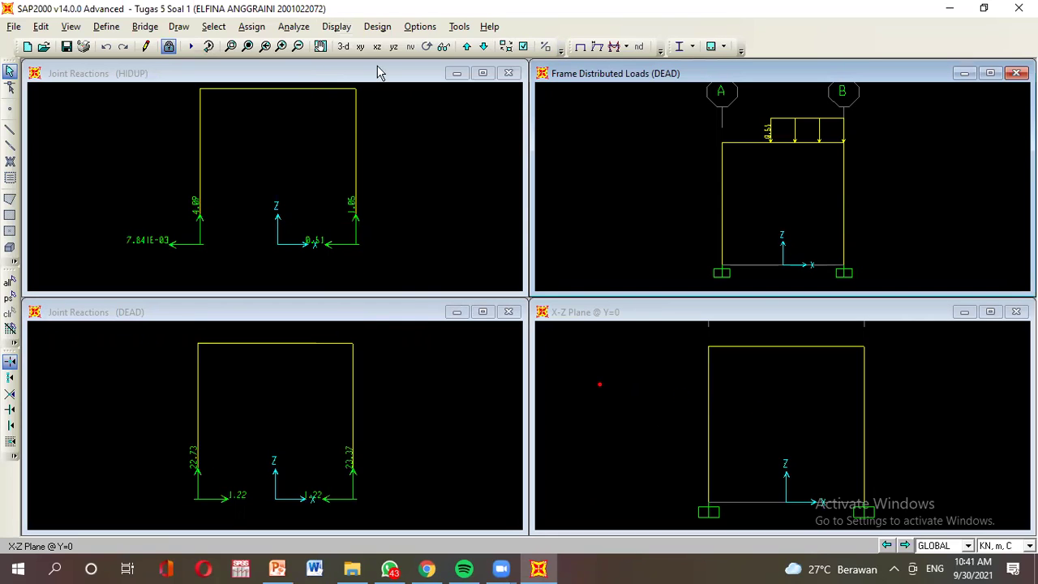
pyautogui.click(336, 26)
pyautogui.moveTo(370, 143)
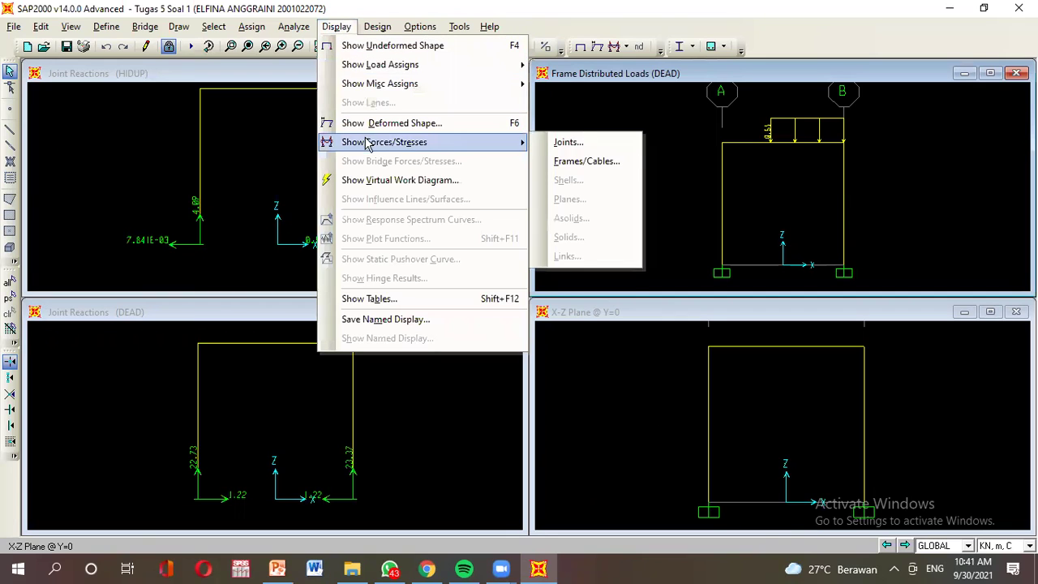
pyautogui.click(579, 147)
pyautogui.click(581, 176)
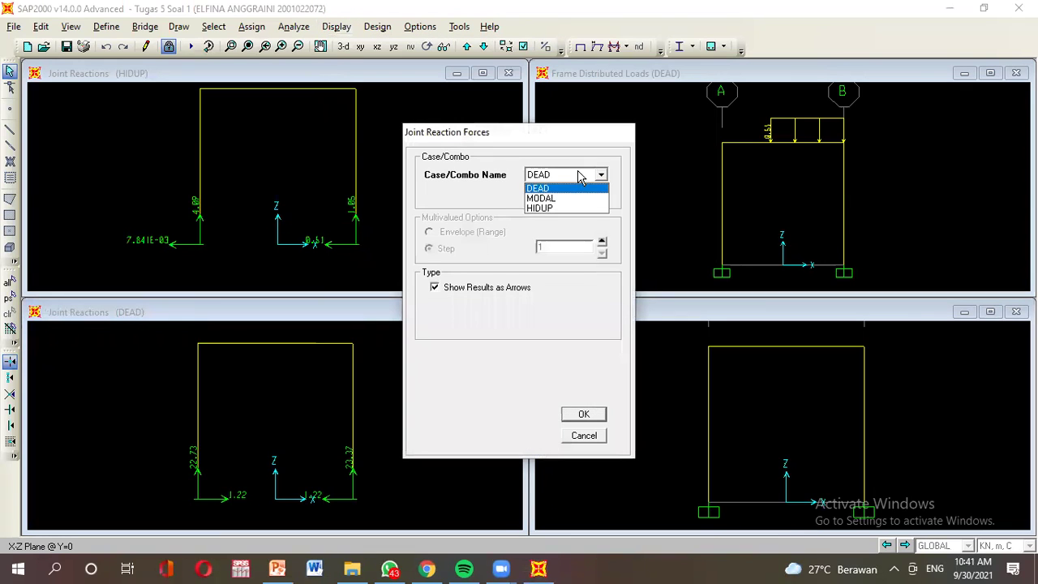
pyautogui.click(578, 208)
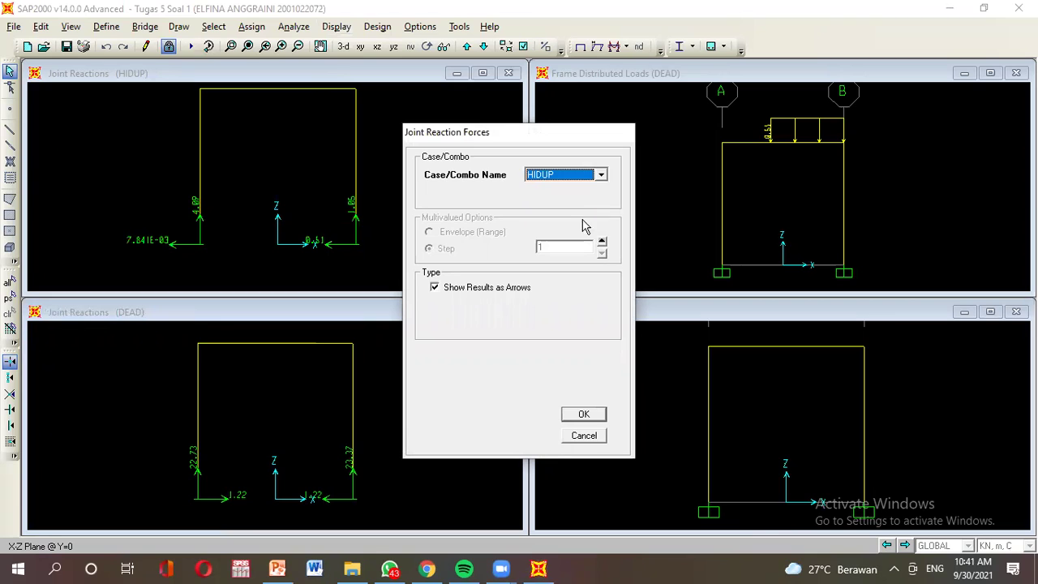
pyautogui.click(587, 413)
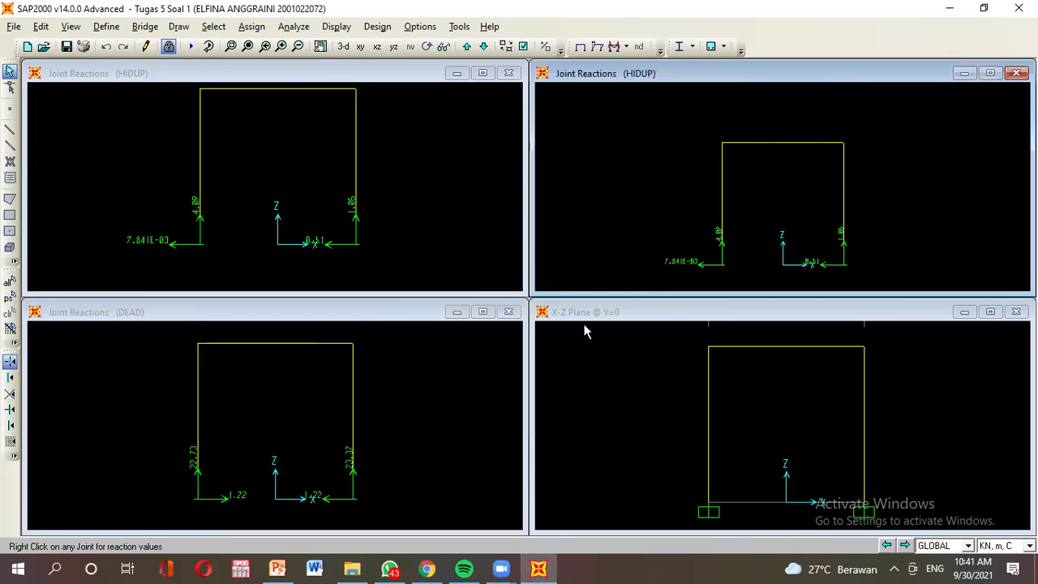
# Display the DEAD case joint reaction forces as arrows in the remaining X-Z Plane view
pyautogui.click(587, 331)
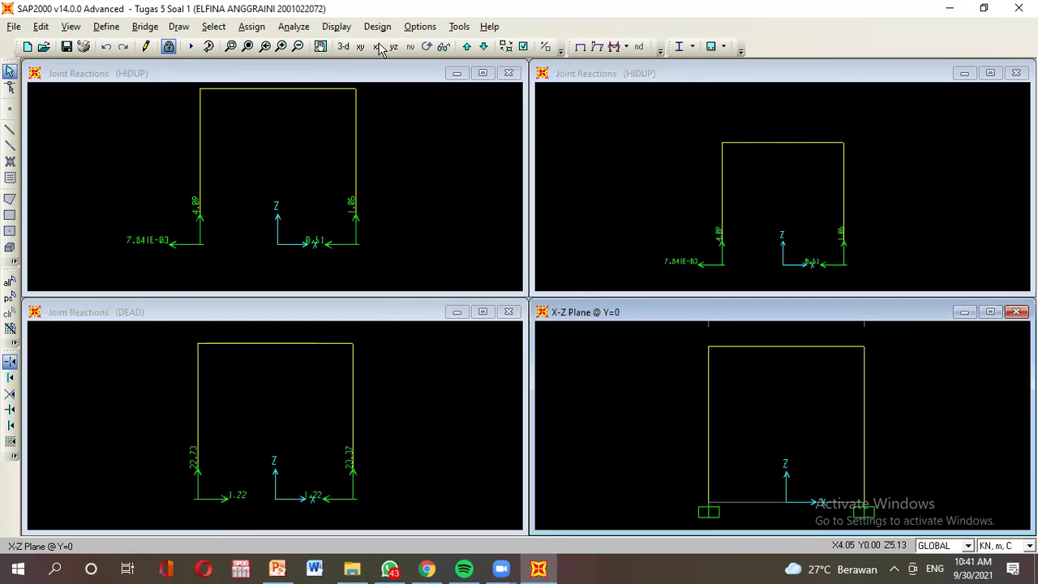
pyautogui.click(336, 26)
pyautogui.moveTo(389, 142)
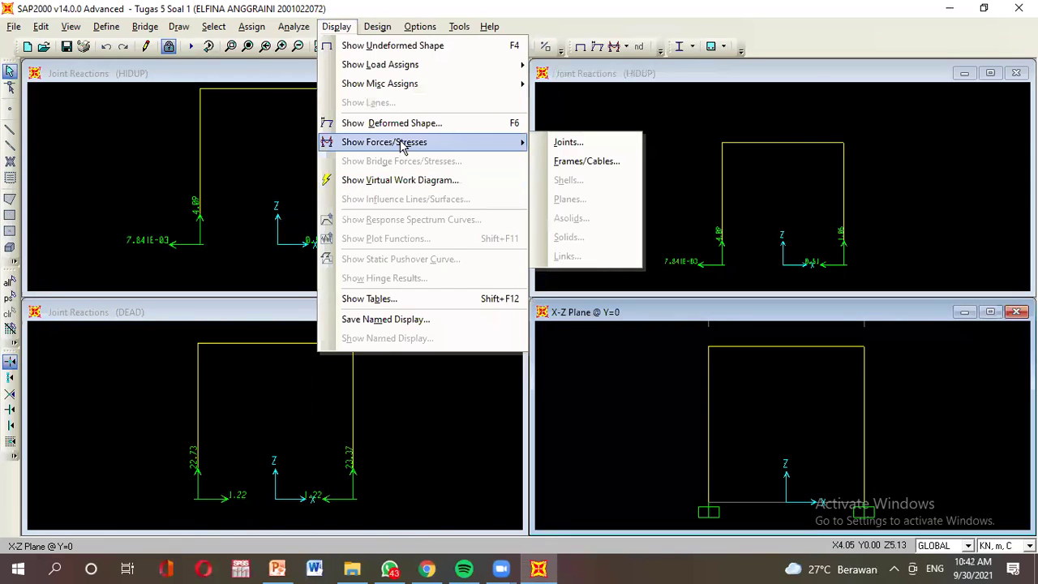
pyautogui.click(547, 151)
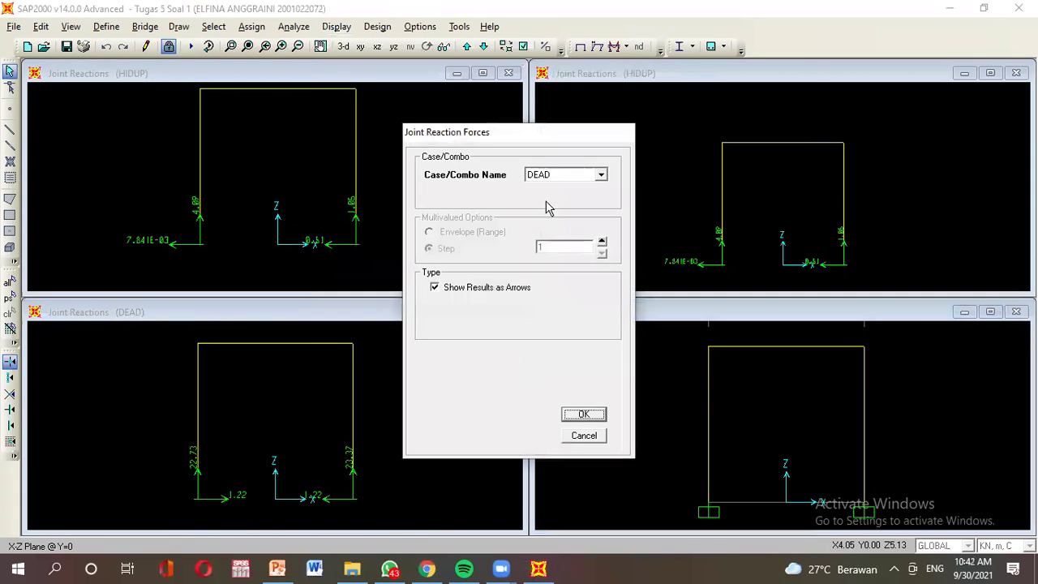
pyautogui.click(582, 414)
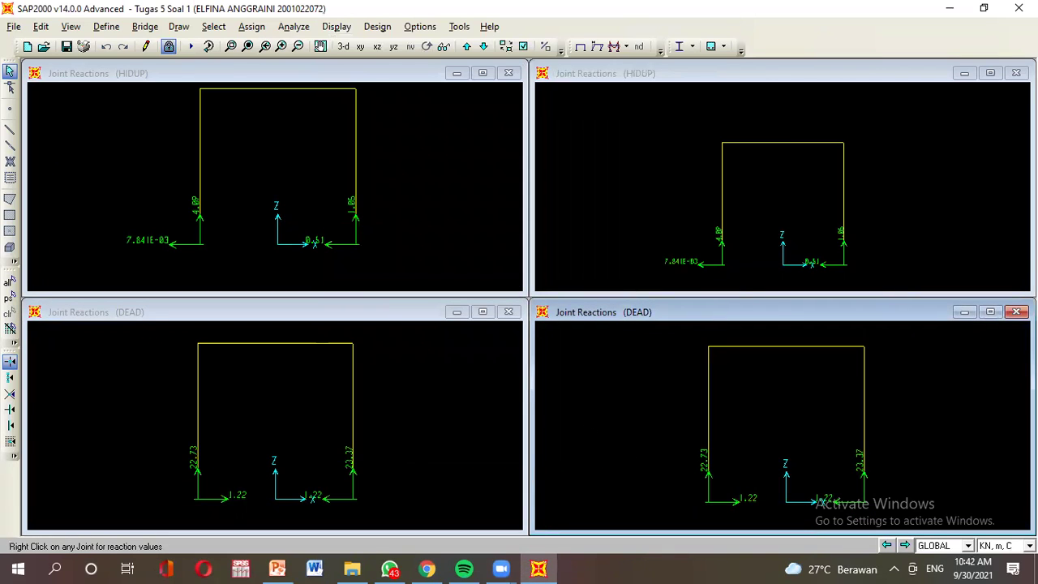
# Enlarge and reposition the frame in all four joint reaction views so each one fills its window
pyautogui.moveTo(800, 413); pyautogui.dragTo(800, 406, button='middle')
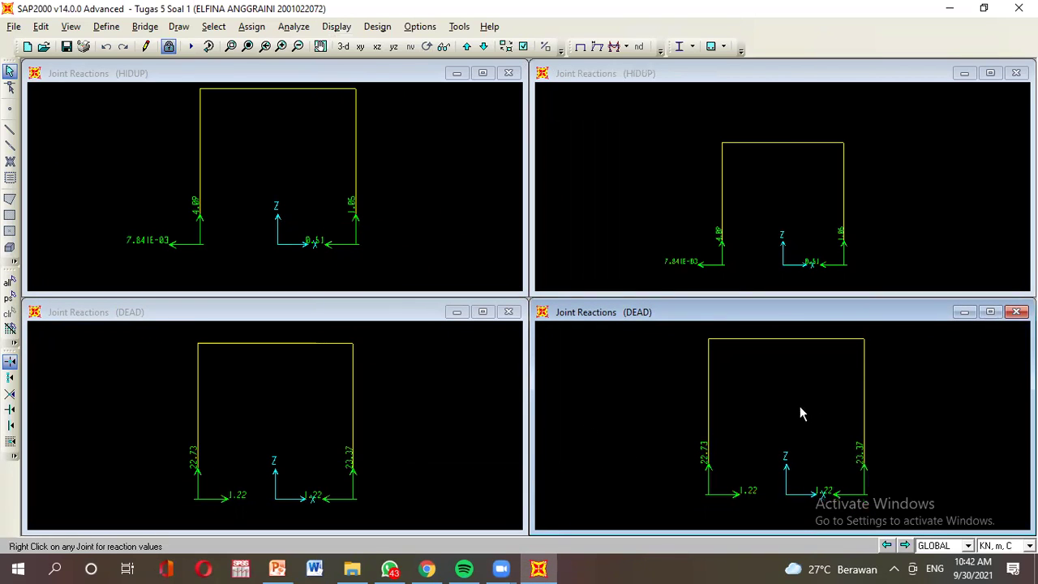
pyautogui.click(777, 210)
pyautogui.scroll(4, 777, 210)
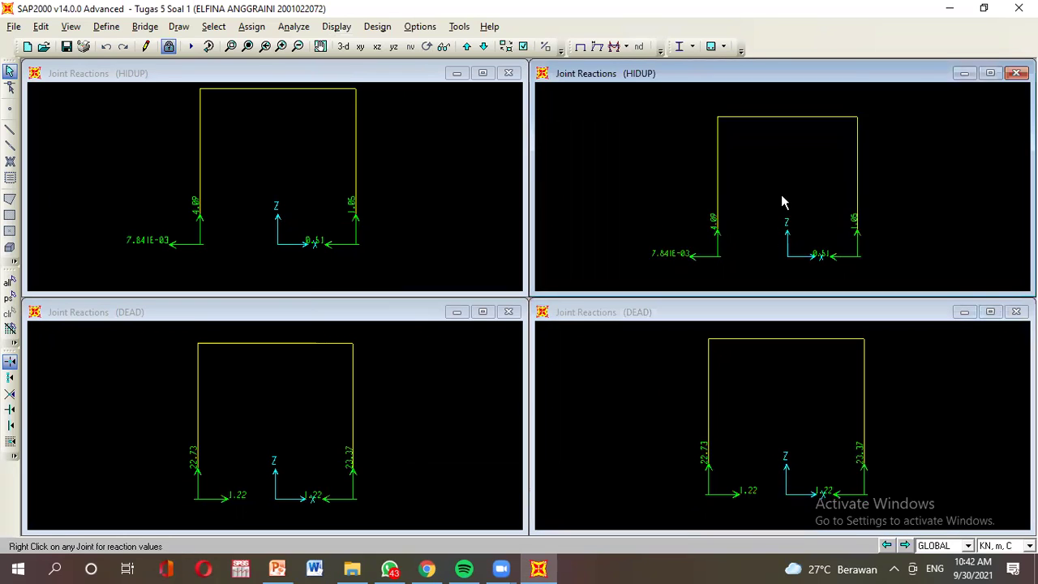
pyautogui.scroll(1, 783, 197)
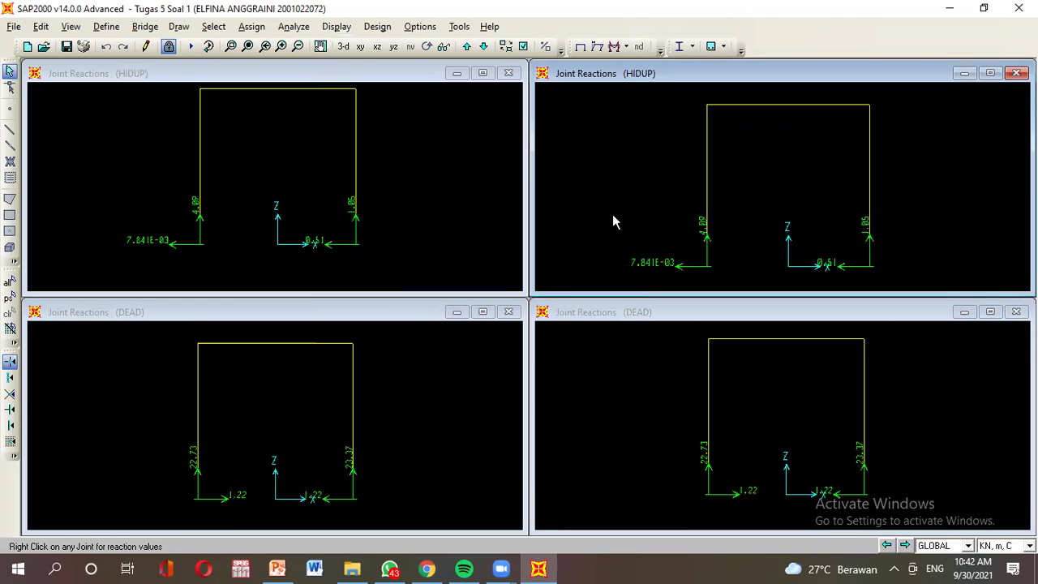
pyautogui.click(253, 158)
pyautogui.scroll(3, 254, 176)
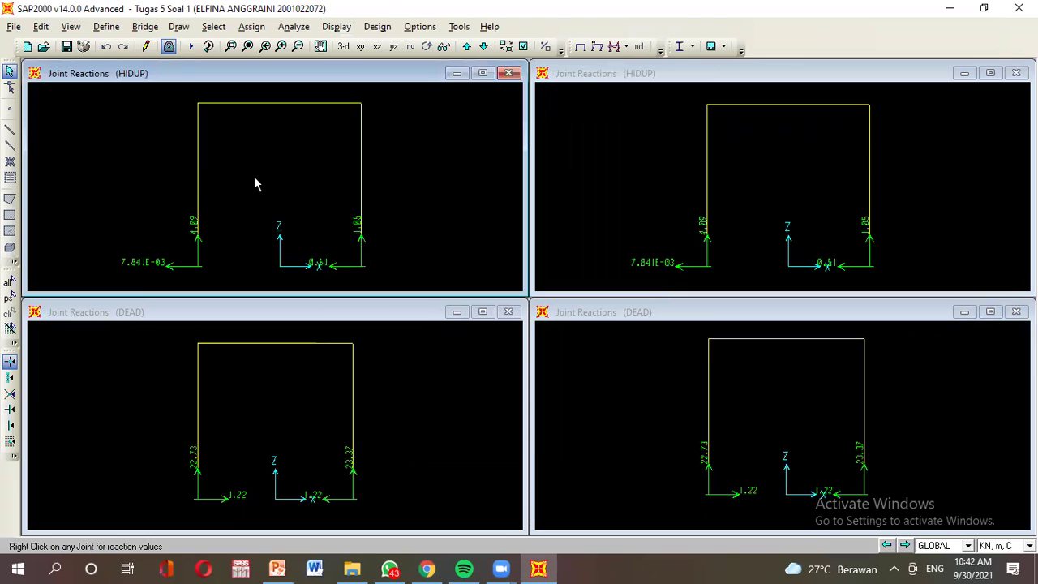
pyautogui.click(322, 383)
pyautogui.scroll(3, 313, 402)
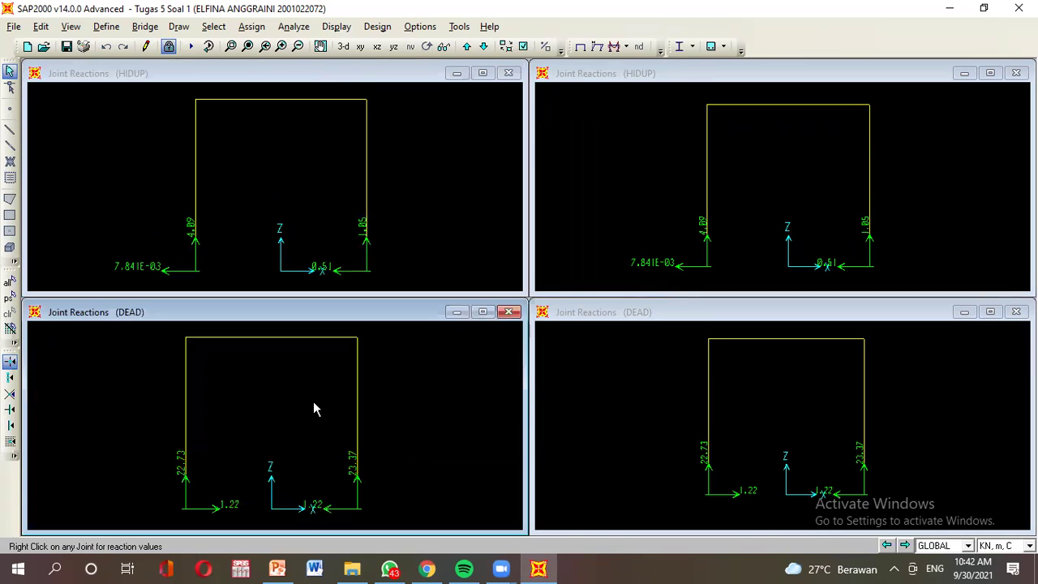
pyautogui.click(778, 415)
pyautogui.scroll(3, 791, 419)
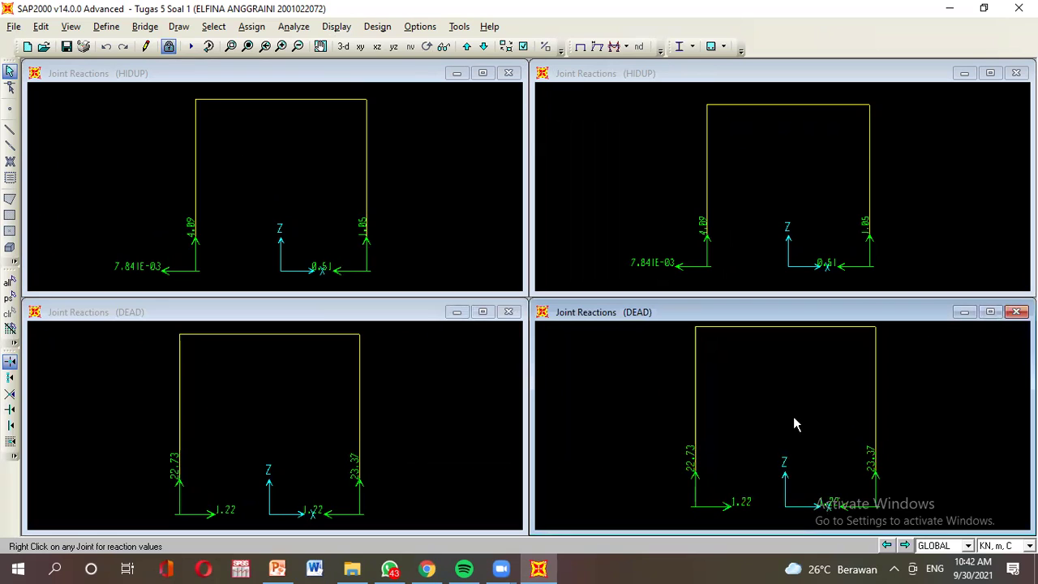
pyautogui.moveTo(794, 420); pyautogui.dragTo(798, 426, button='middle')
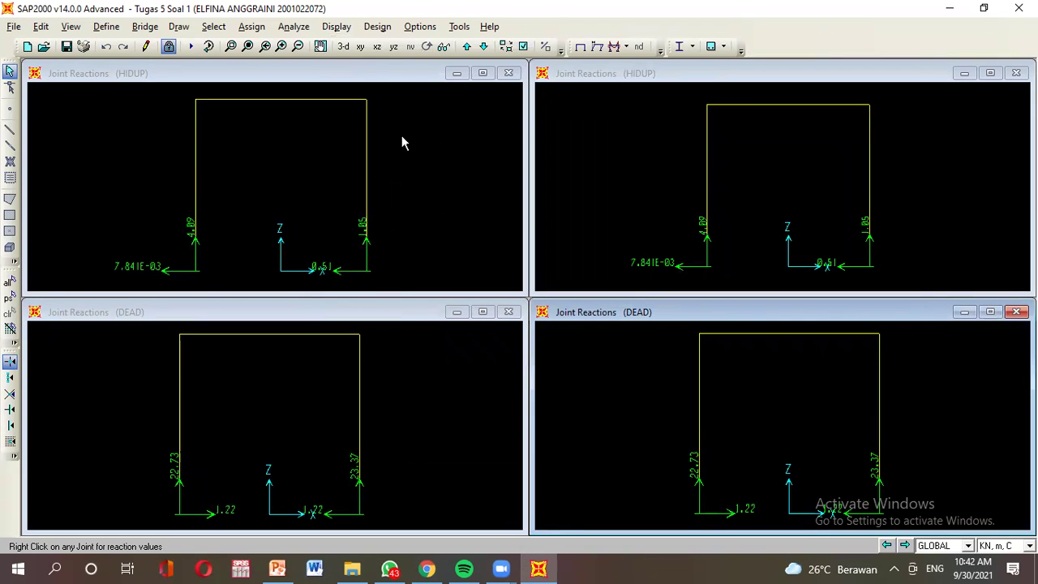
# Replace the first HIDUP joint reaction view with the HIDUP case Moment 3-3 frame diagram, with values shown on the diagram
pyautogui.click(286, 77)
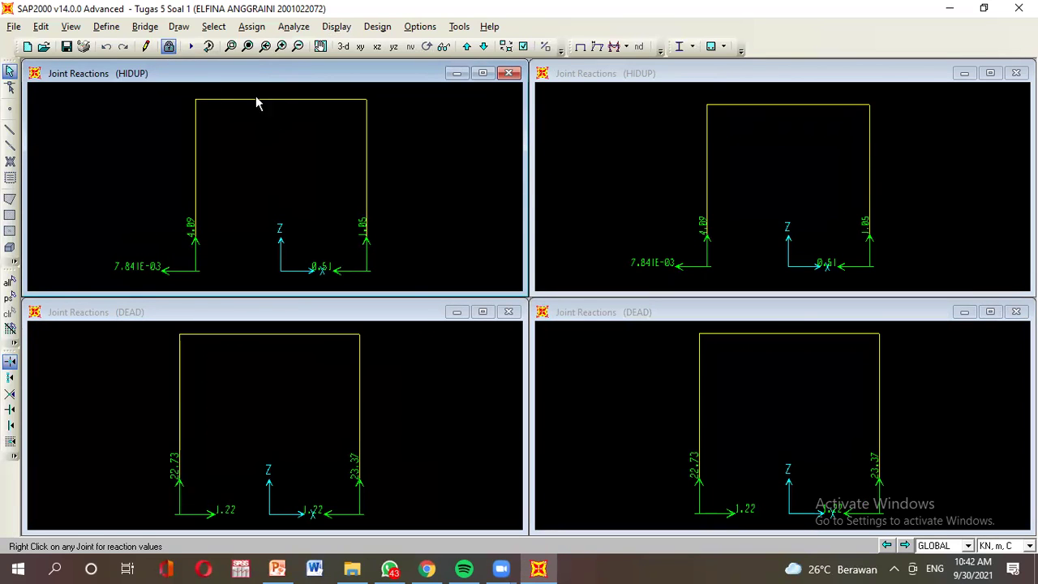
pyautogui.click(247, 46)
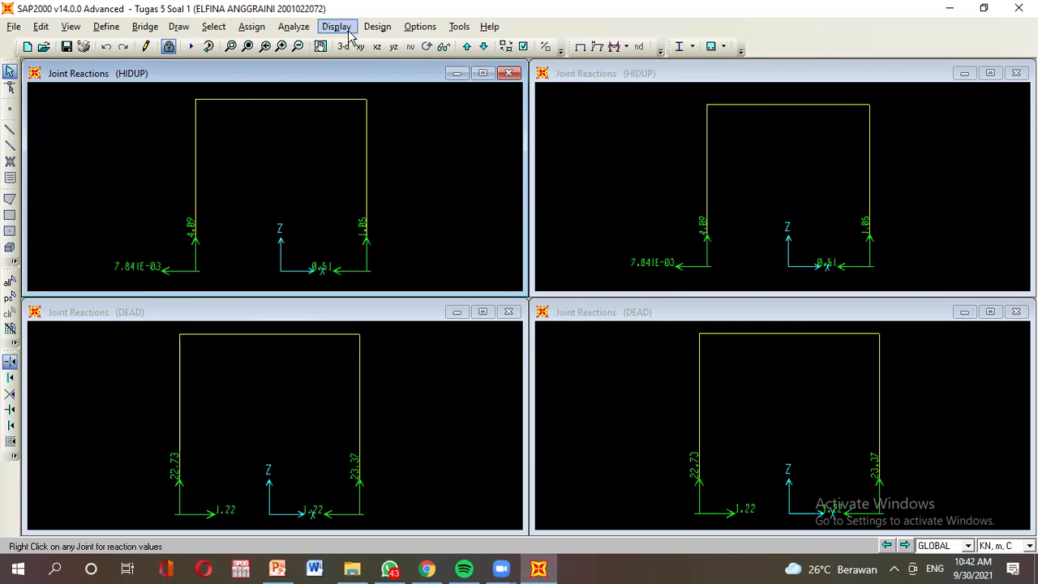
pyautogui.click(339, 27)
pyautogui.moveTo(371, 146)
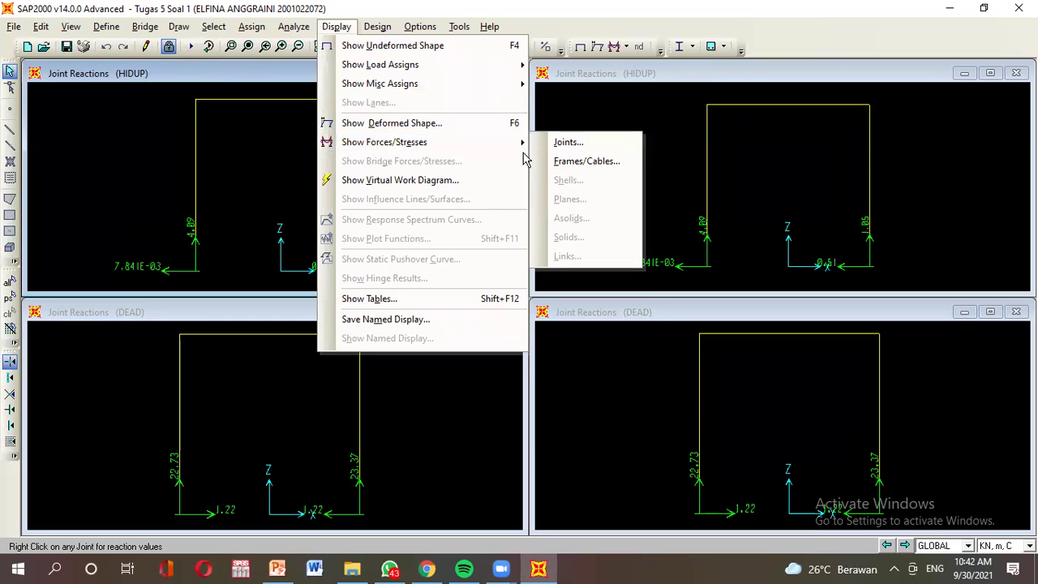
pyautogui.click(587, 160)
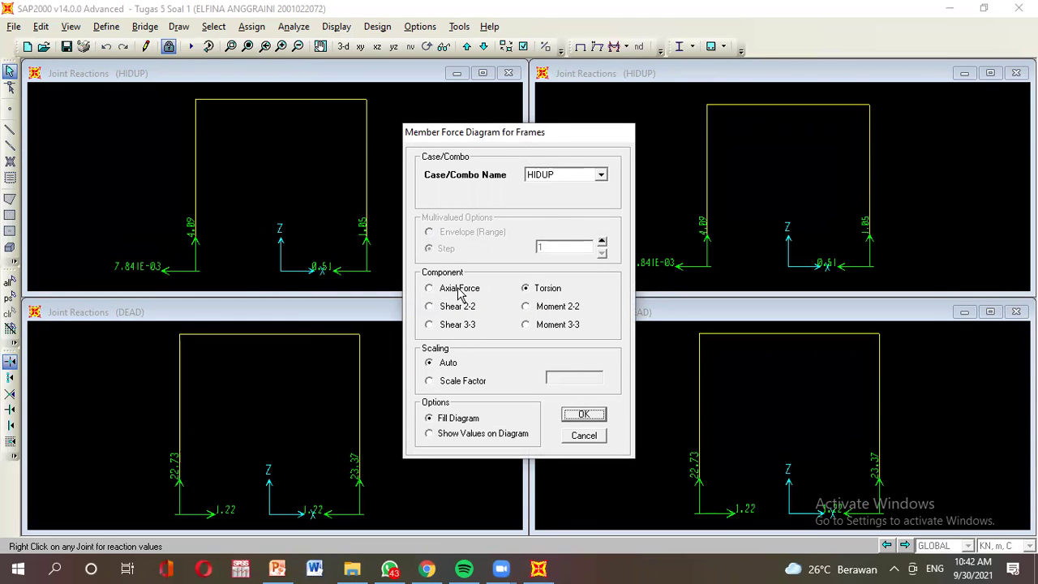
pyautogui.click(549, 326)
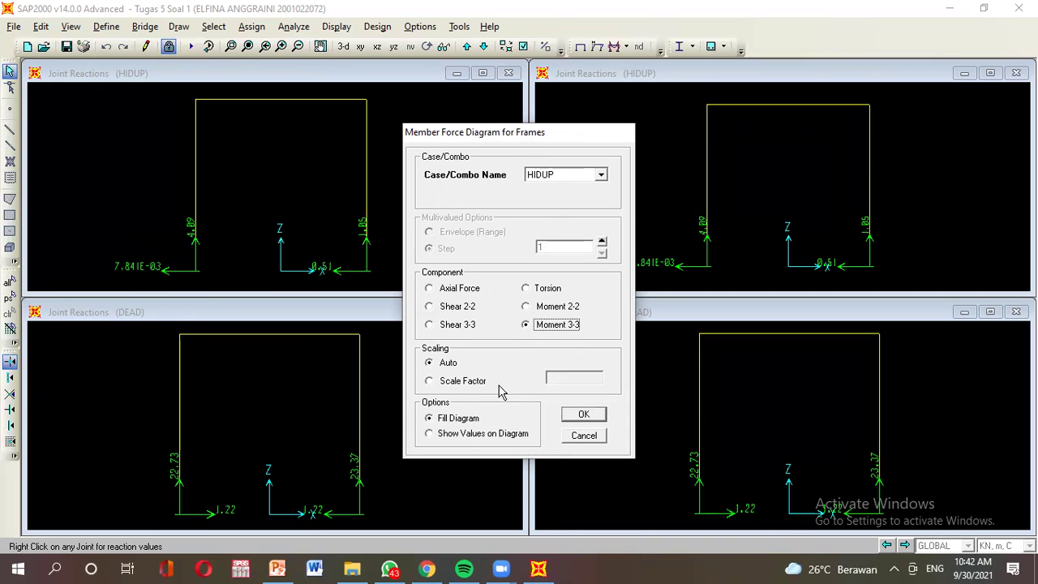
pyautogui.click(451, 436)
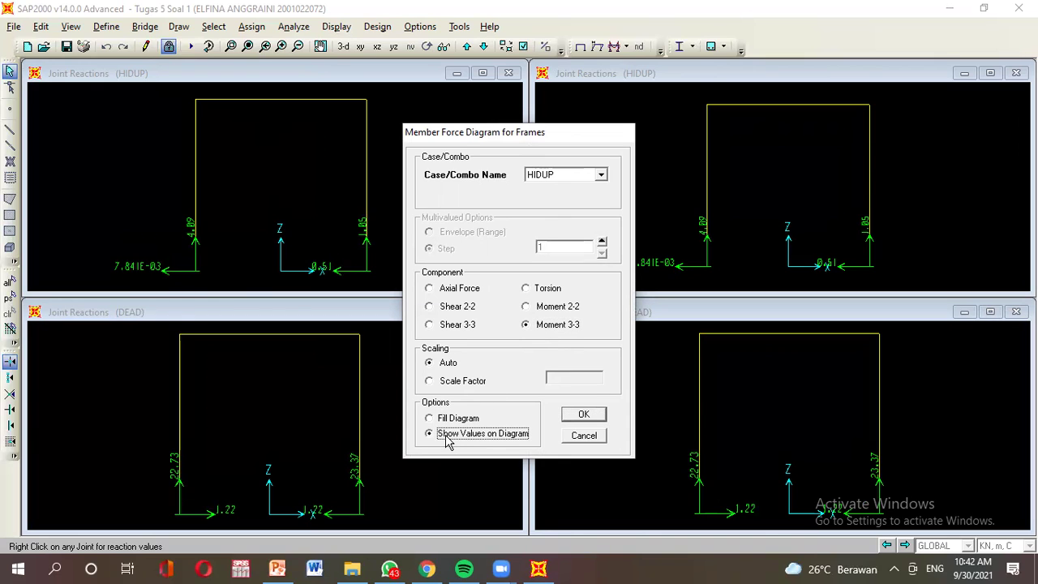
pyautogui.click(584, 414)
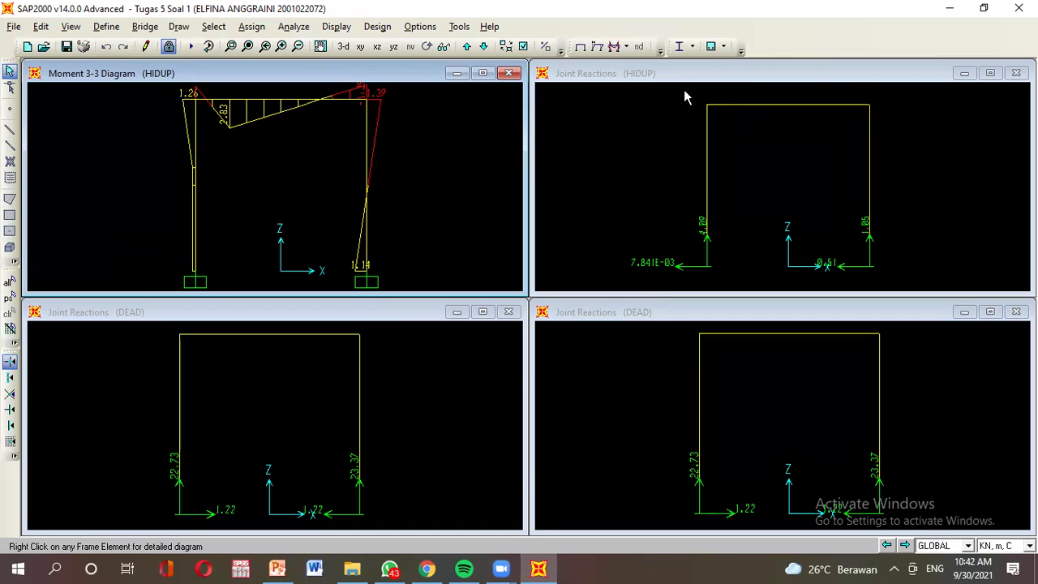
# Show the DEAD case Moment 3-3 frame diagram with values in the view beneath the HIDUP moment diagram, fitting it in its window
pyautogui.click(250, 310)
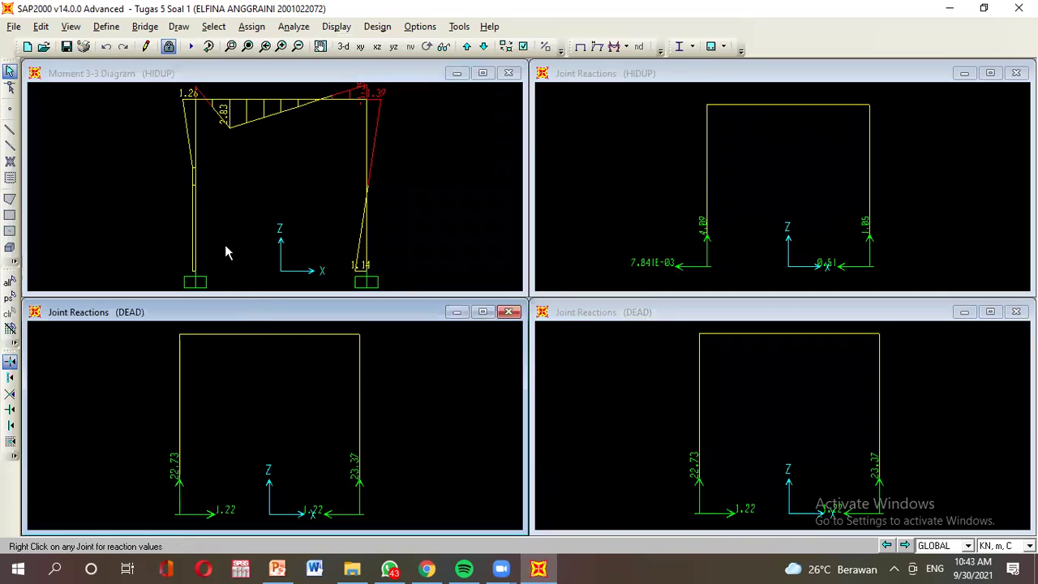
pyautogui.click(337, 28)
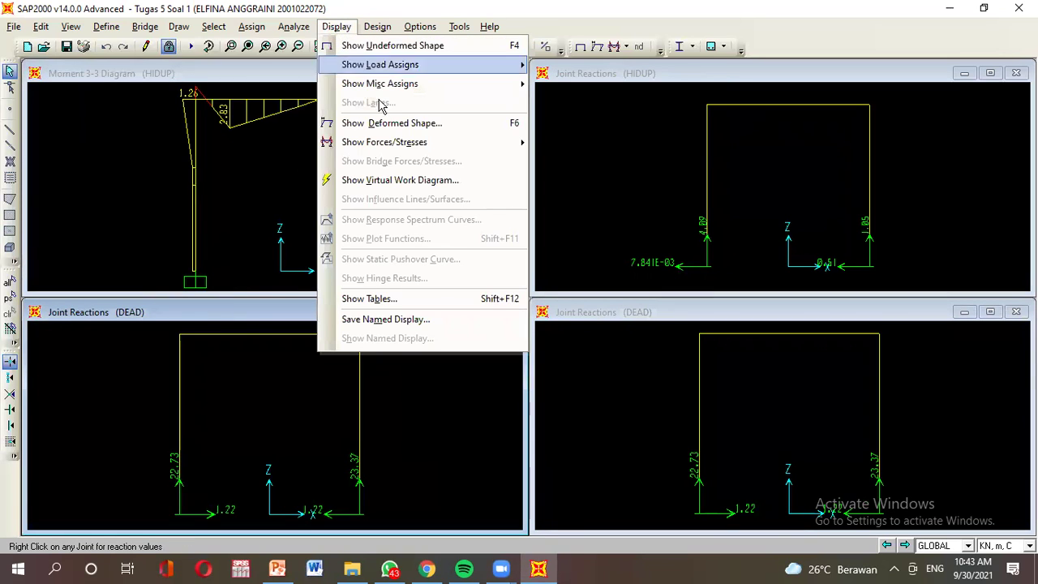
pyautogui.moveTo(389, 146)
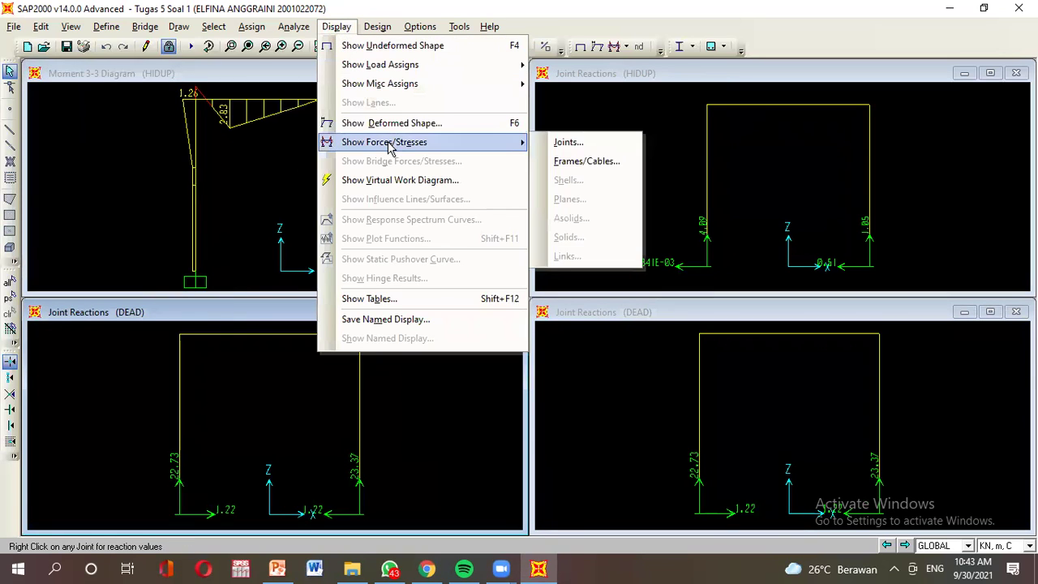
pyautogui.click(572, 162)
pyautogui.click(564, 326)
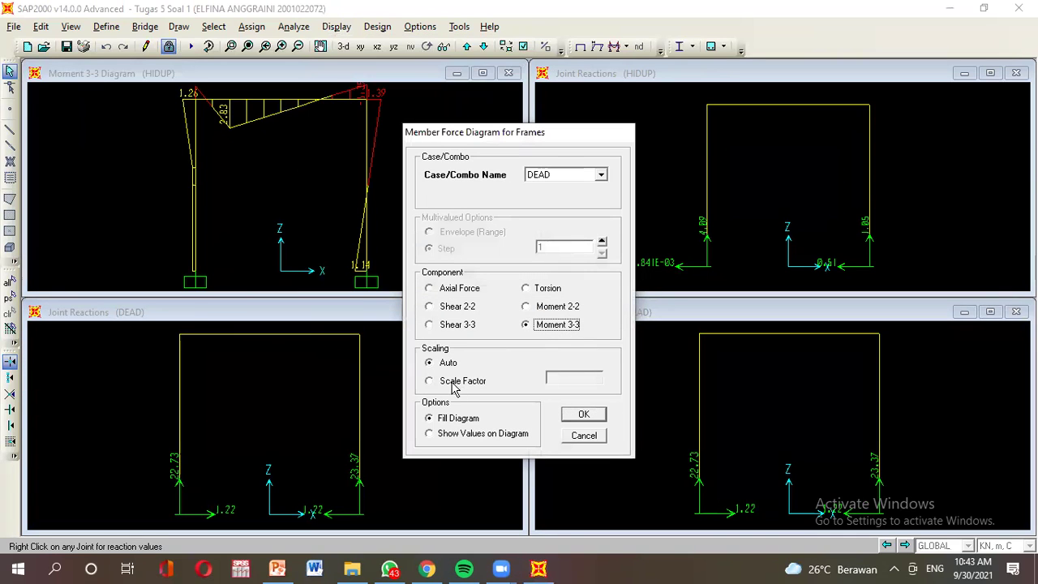
pyautogui.click(463, 435)
pyautogui.click(584, 415)
pyautogui.scroll(-2, 311, 393)
pyautogui.moveTo(308, 391); pyautogui.dragTo(310, 402, button='middle')
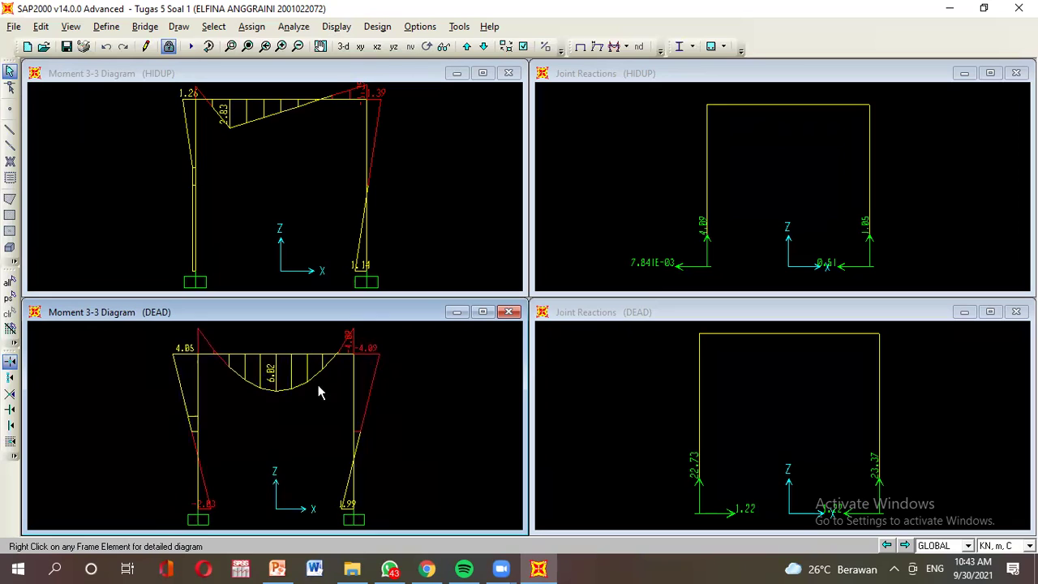
# Replace the remaining HIDUP joint reaction view with the HIDUP case Shear 2-2 frame diagram, with values shown on the diagram
pyautogui.click(614, 77)
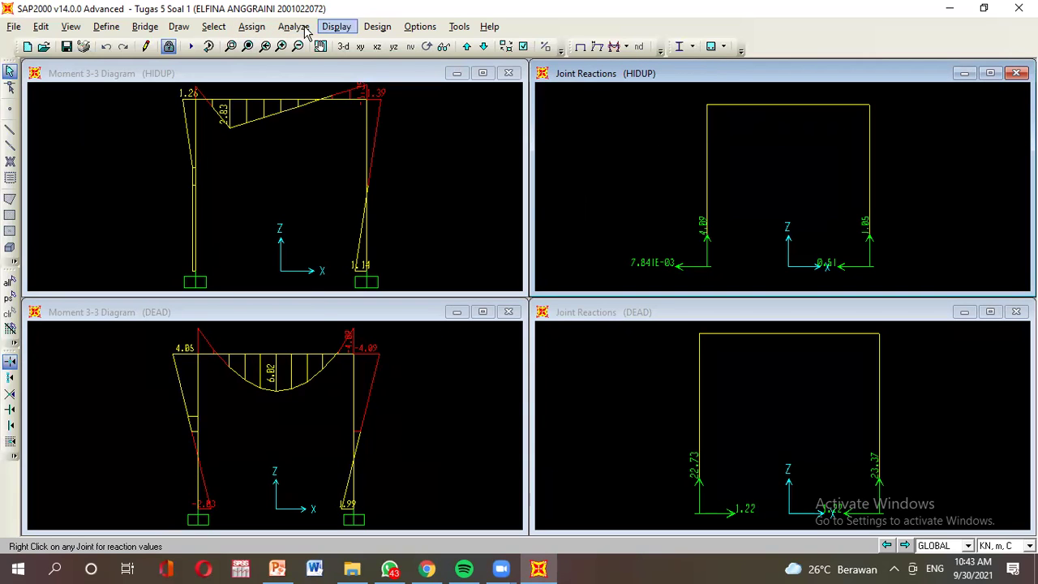
pyautogui.click(336, 26)
pyautogui.moveTo(422, 142)
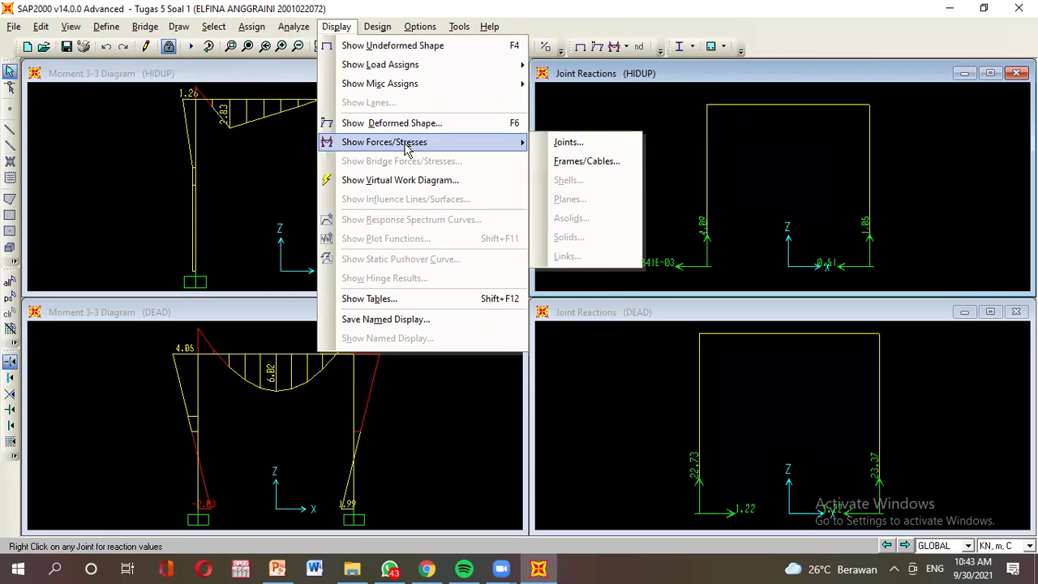
pyautogui.click(551, 165)
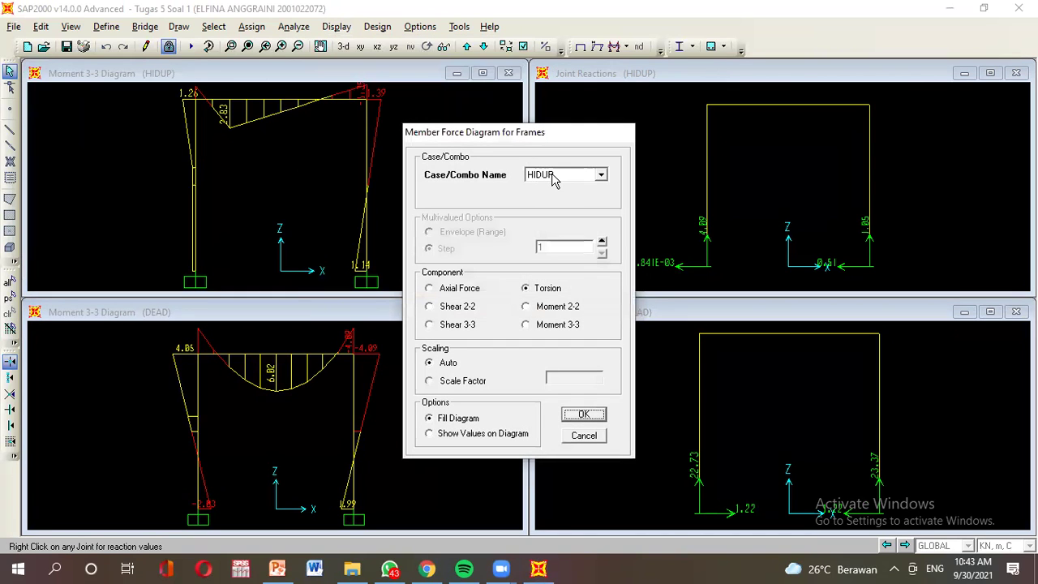
pyautogui.click(461, 309)
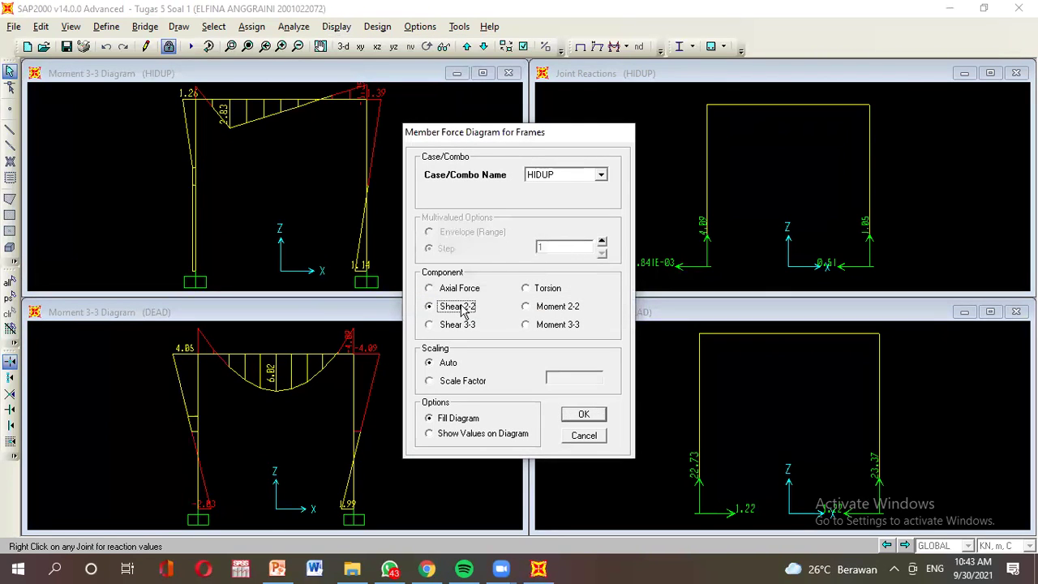
pyautogui.click(458, 436)
pyautogui.click(574, 415)
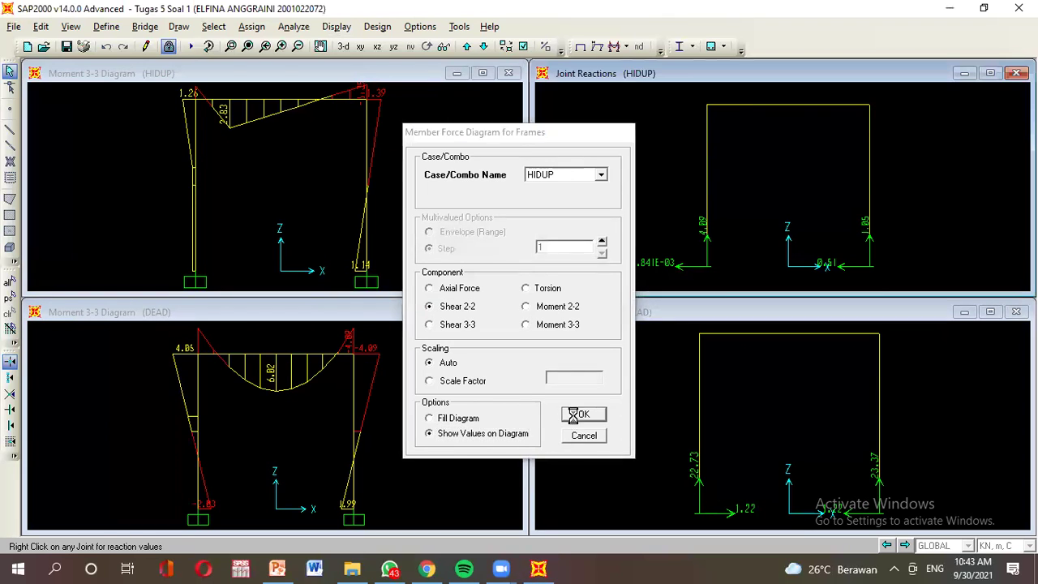
# Replace the remaining DEAD joint reaction view with the DEAD case Shear 2-2 frame diagram, with values shown on the diagram
pyautogui.click(658, 314)
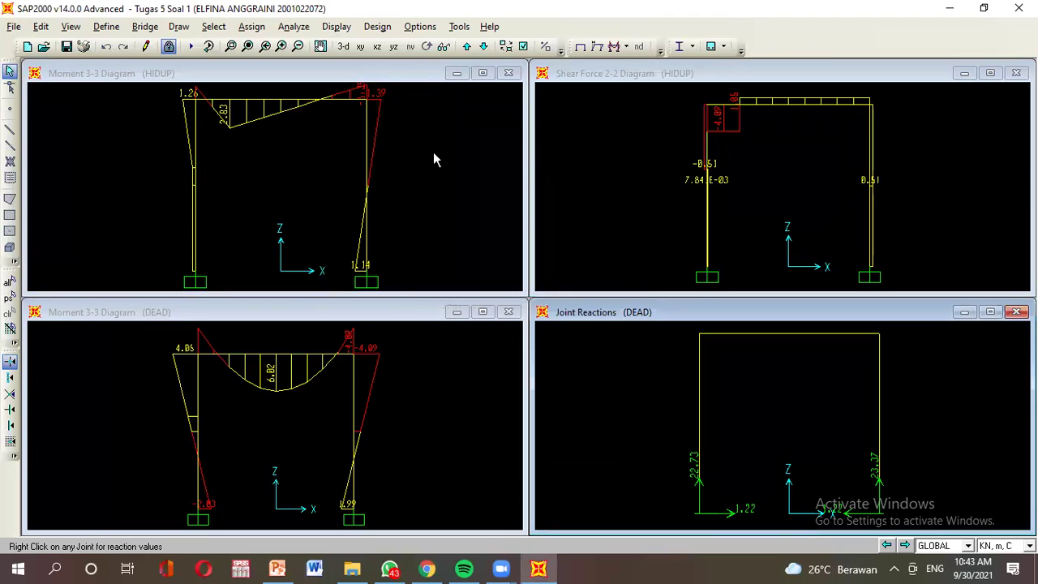
pyautogui.click(336, 25)
pyautogui.moveTo(406, 142)
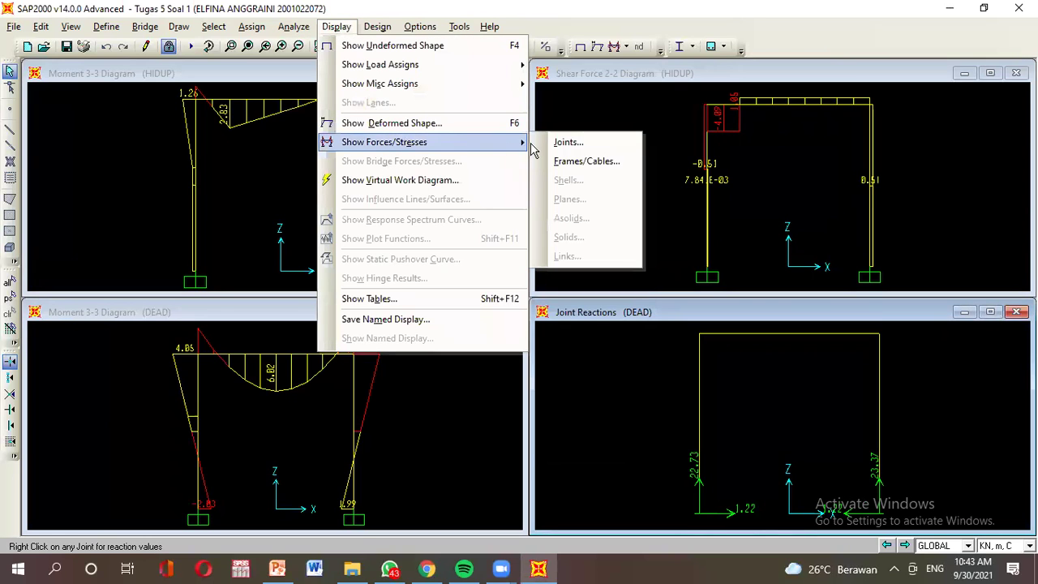
pyautogui.click(561, 160)
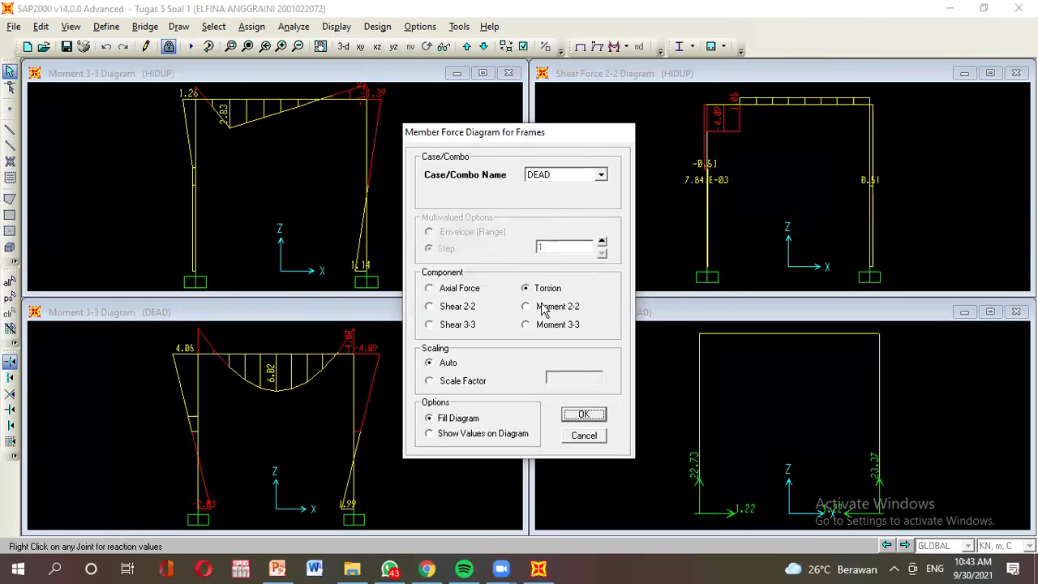
pyautogui.click(451, 308)
pyautogui.click(471, 434)
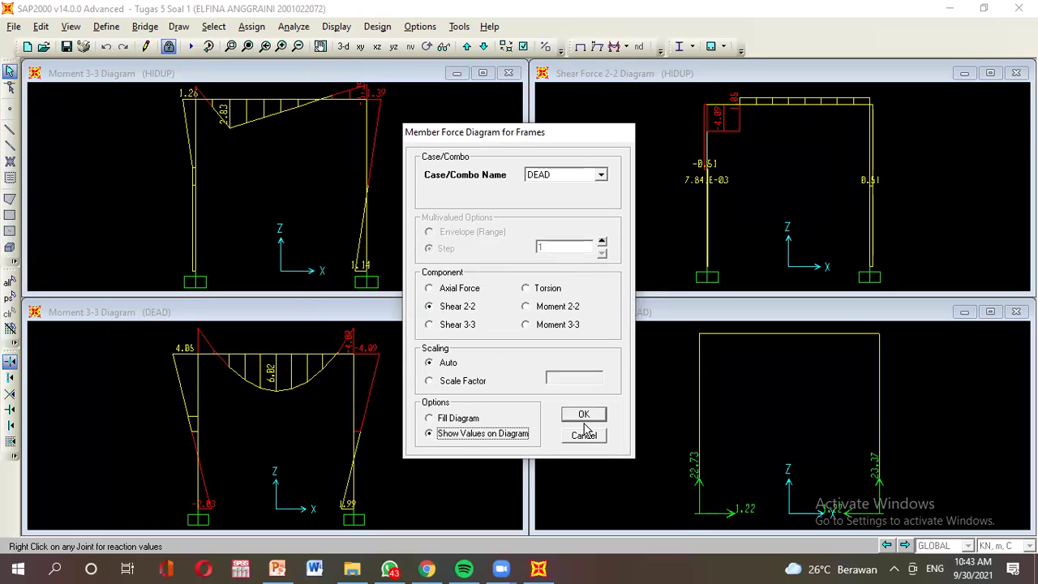
pyautogui.click(584, 415)
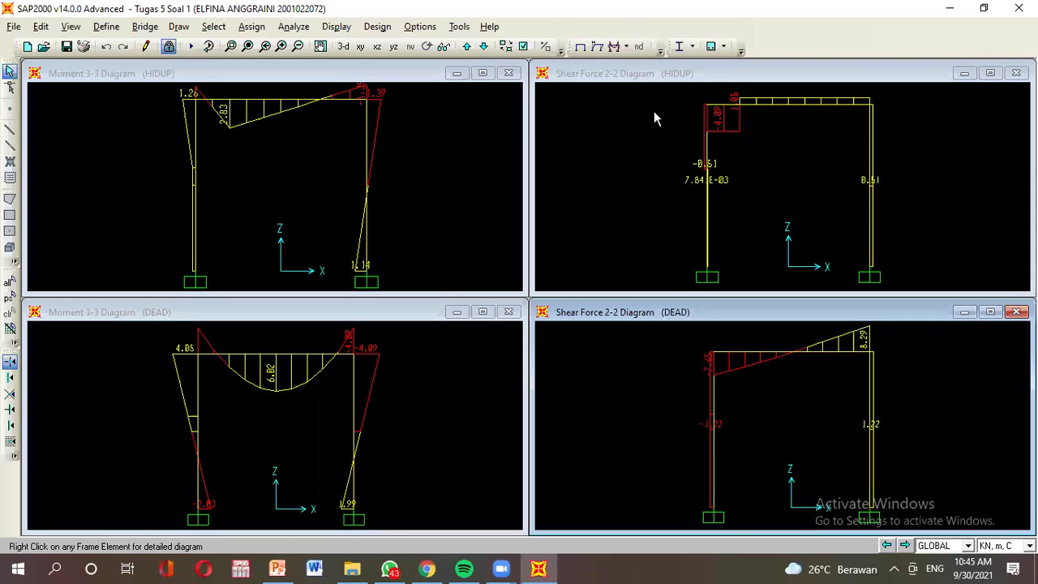
# Open the detailed force diagrams of the beam (balok) from the HIDUP Moment 3-3 view
pyautogui.click(653, 114)
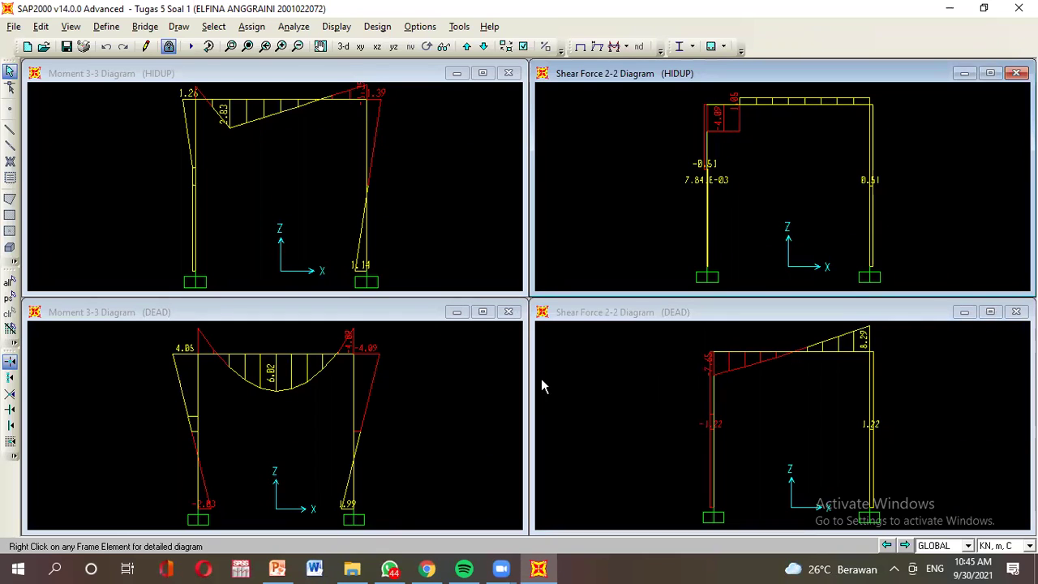
pyautogui.moveTo(230, 106)
pyautogui.click(261, 101)
pyautogui.click(246, 102)
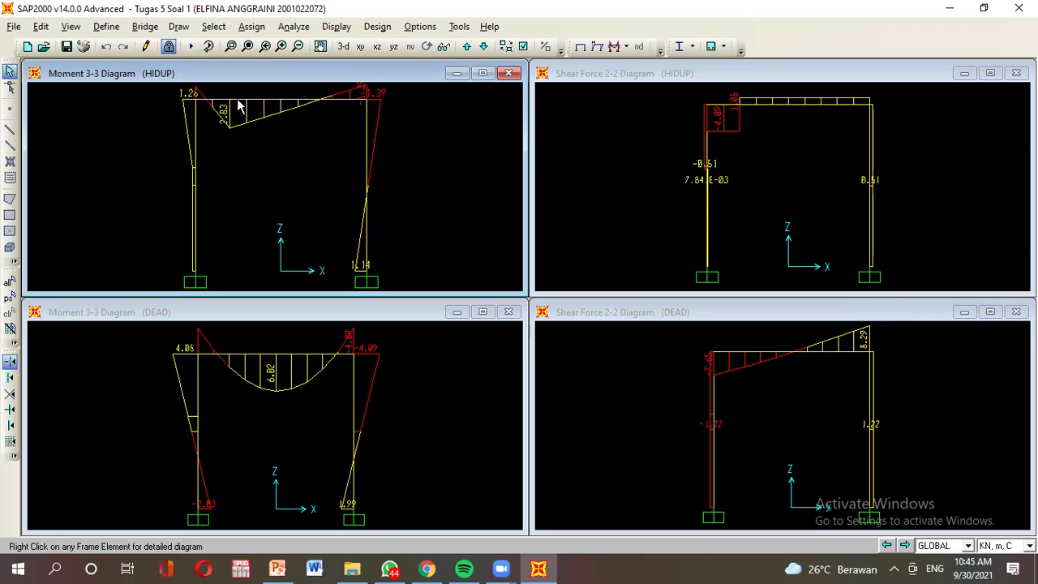
pyautogui.click(240, 103)
pyautogui.click(240, 103)
pyautogui.rightClick(261, 129)
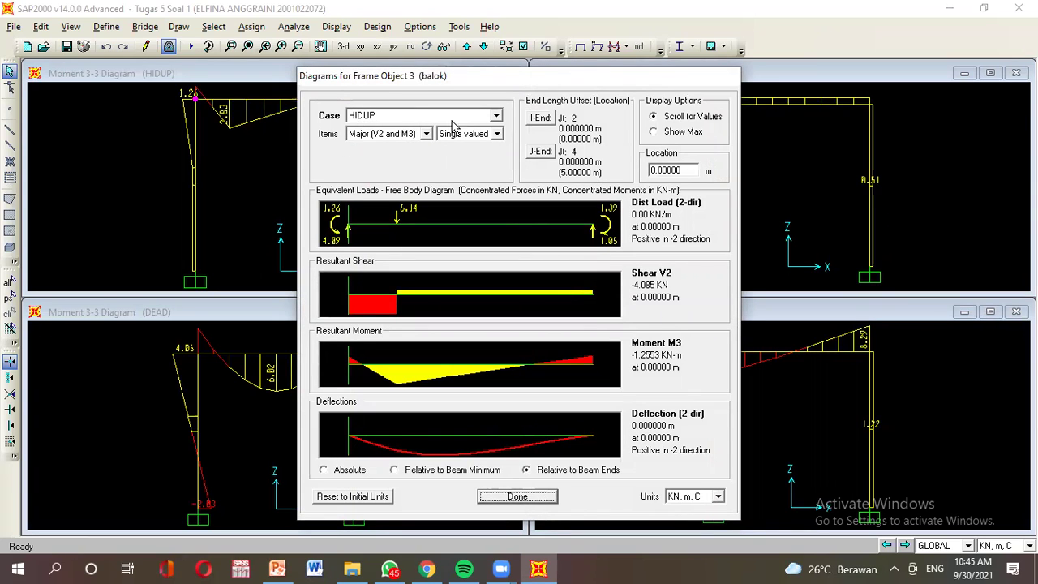
# Read the beam's HIDUP shear, moment and deflection at locations 0.5 m and 5 m, and close the detailed diagrams
pyautogui.moveTo(690, 171); pyautogui.dragTo(648, 174)
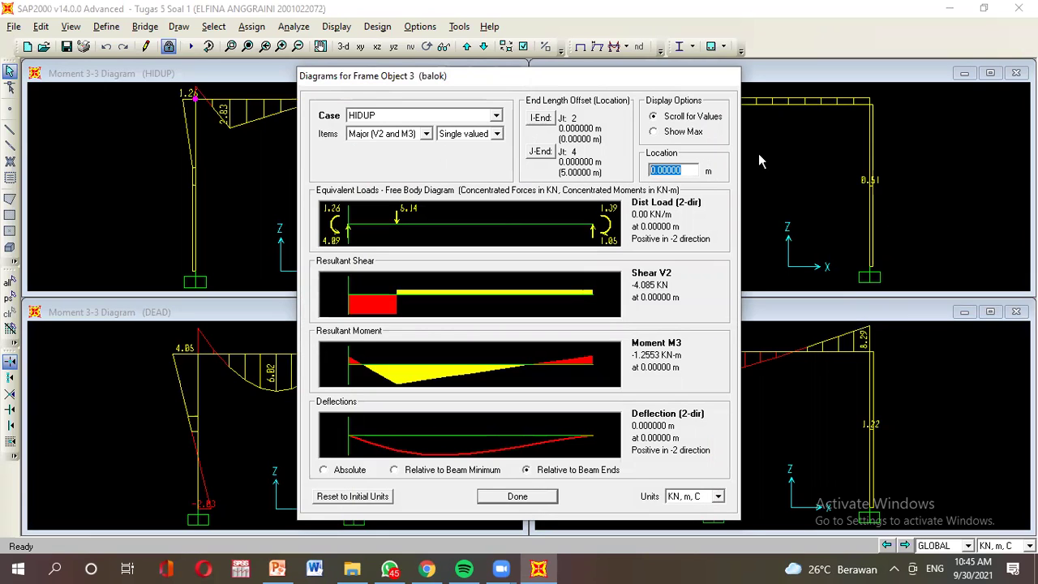
pyautogui.write('0.5')
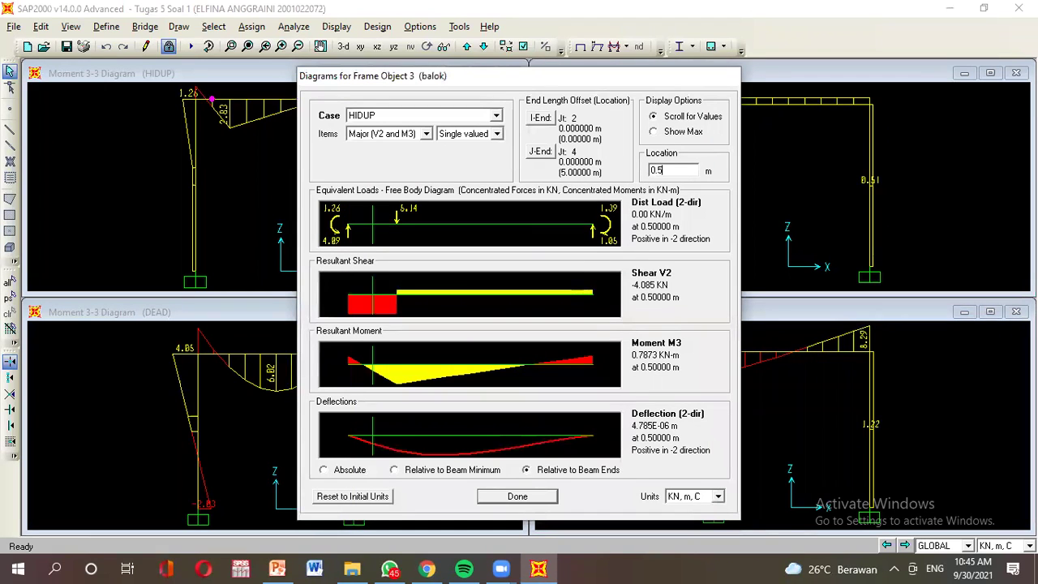
pyautogui.press('BackSpace')
pyautogui.press('BackSpace')
pyautogui.write('5')
pyautogui.press('Return')
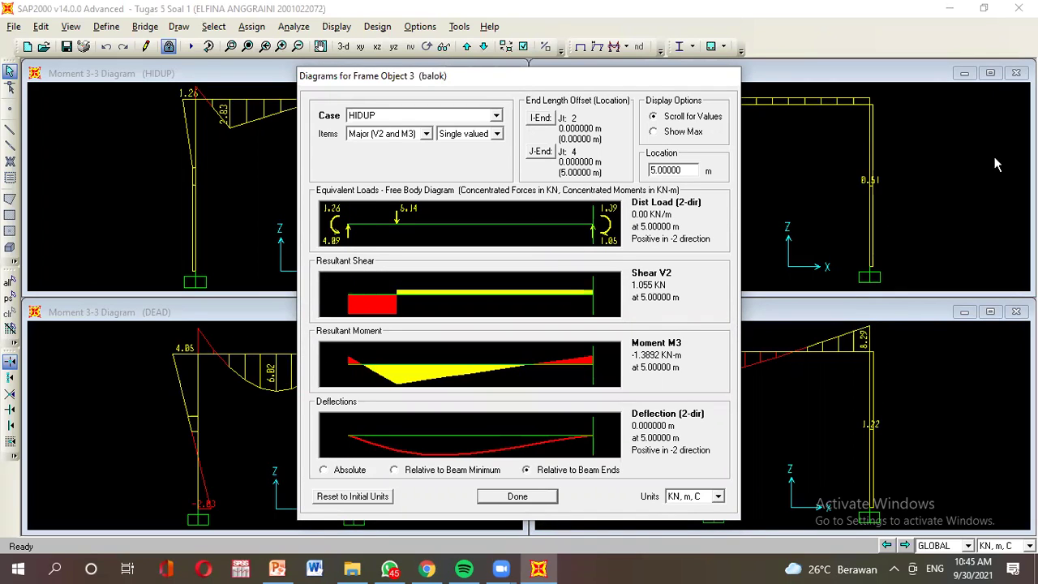
pyautogui.click(516, 497)
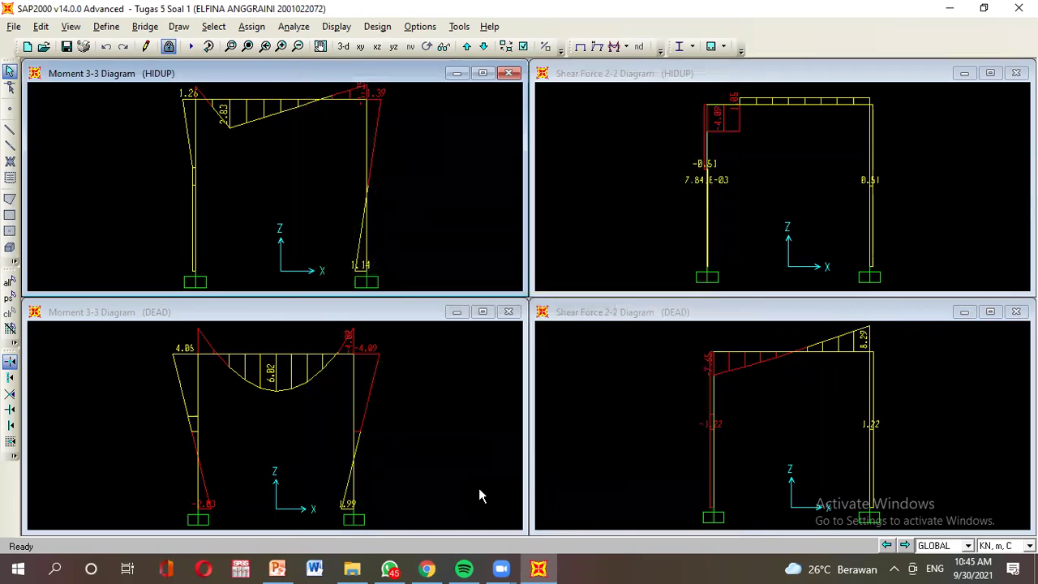